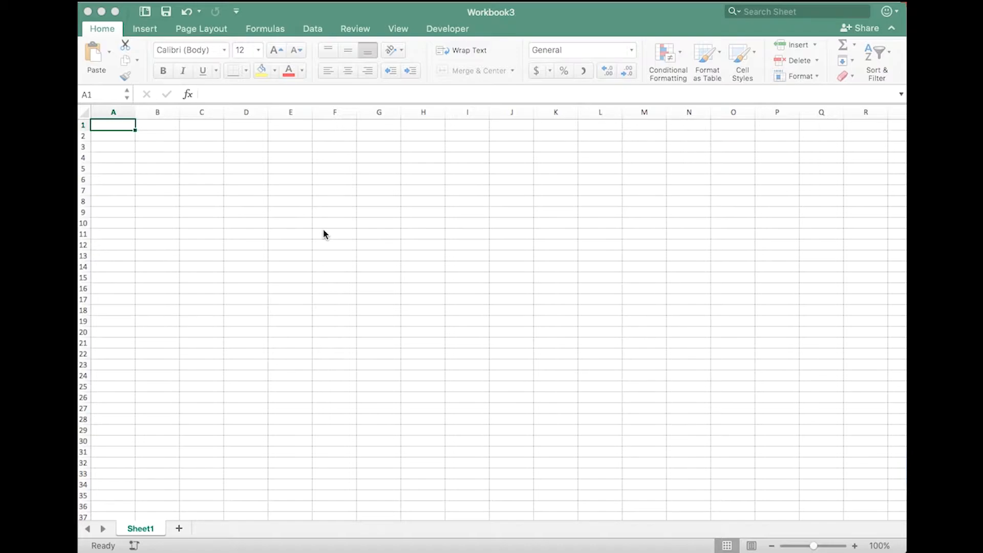
pyautogui.click(143, 125)
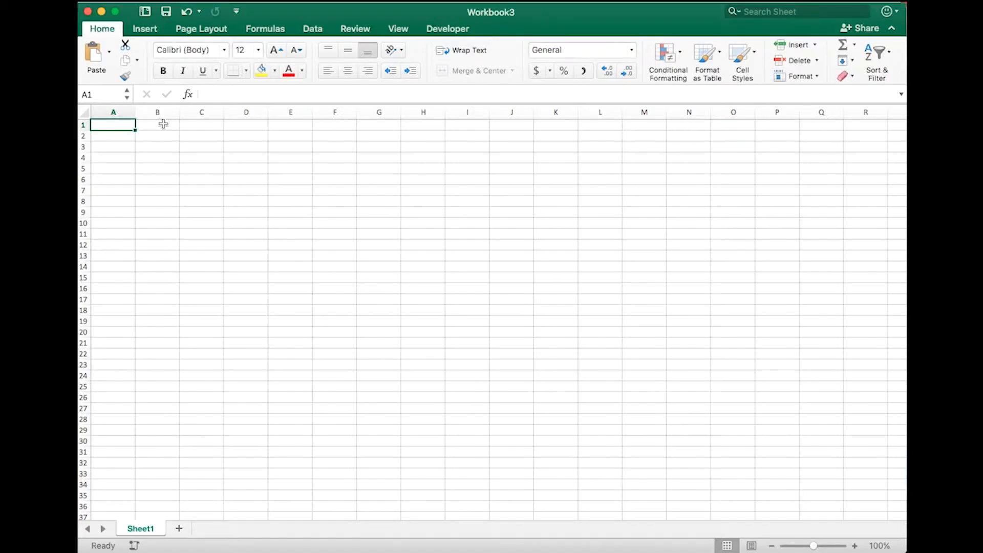
pyautogui.click(160, 124)
pyautogui.press('Right')
pyautogui.press('Right')
pyautogui.press('Right')
pyautogui.press('Right')
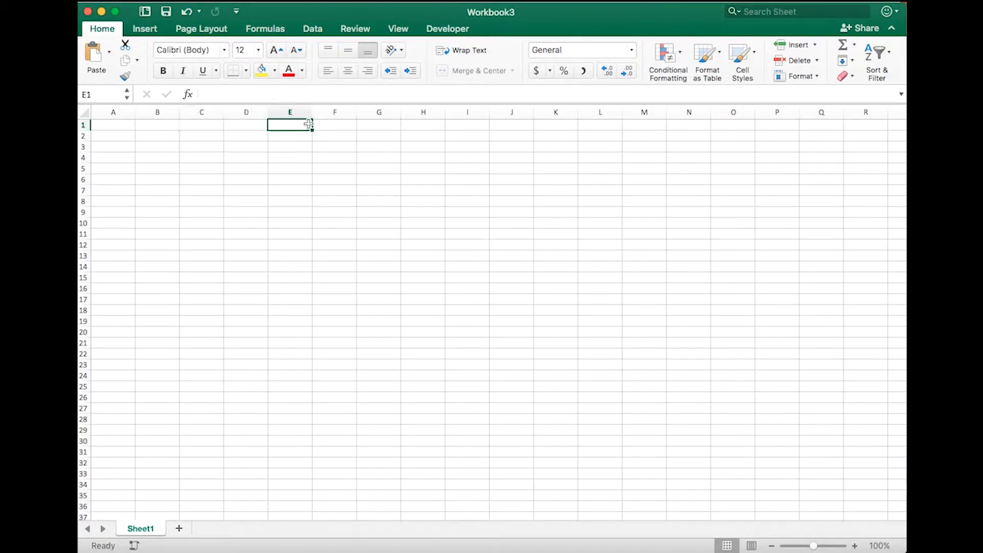
pyautogui.click(117, 128)
pyautogui.click(112, 136)
pyautogui.click(109, 158)
pyautogui.click(110, 179)
pyautogui.click(111, 221)
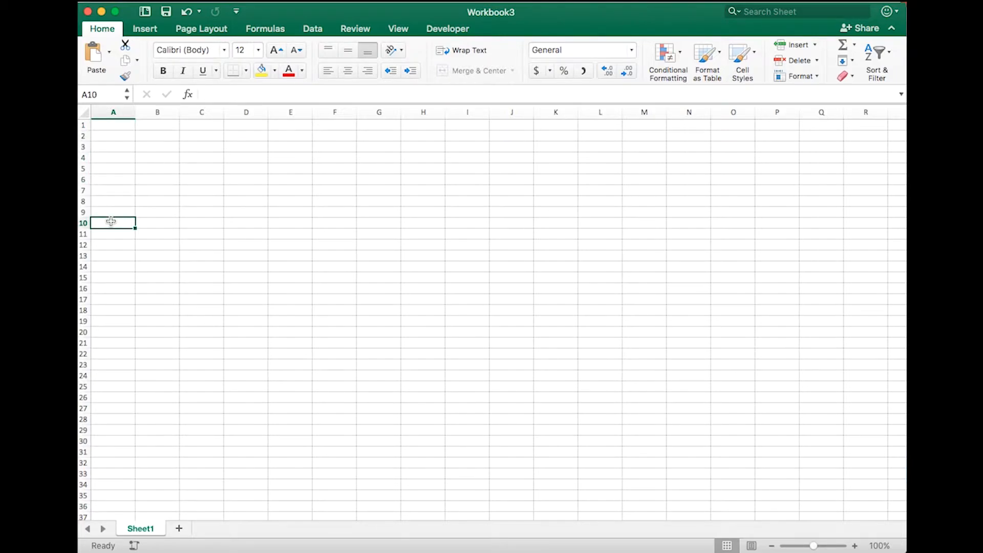
# Enter the month headers Jan, Feb and March in cells B1 to D1
pyautogui.click(160, 126)
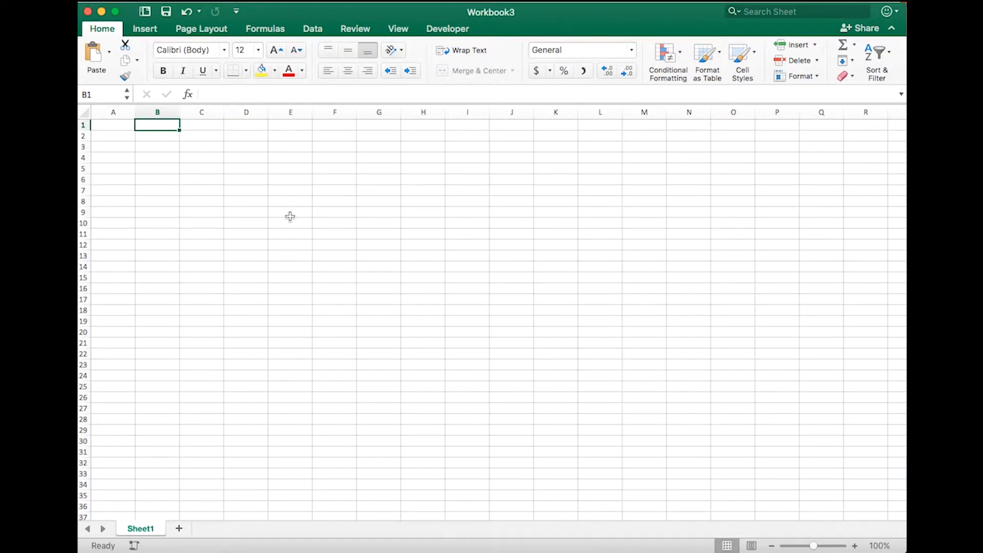
pyautogui.write('Dec')
pyautogui.press('Tab')
pyautogui.press('Left')
pyautogui.write('Jan')
pyautogui.press('Tab')
pyautogui.write('Feb')
pyautogui.press('Return')
pyautogui.press('Up')
pyautogui.press('Right')
pyautogui.write('March')
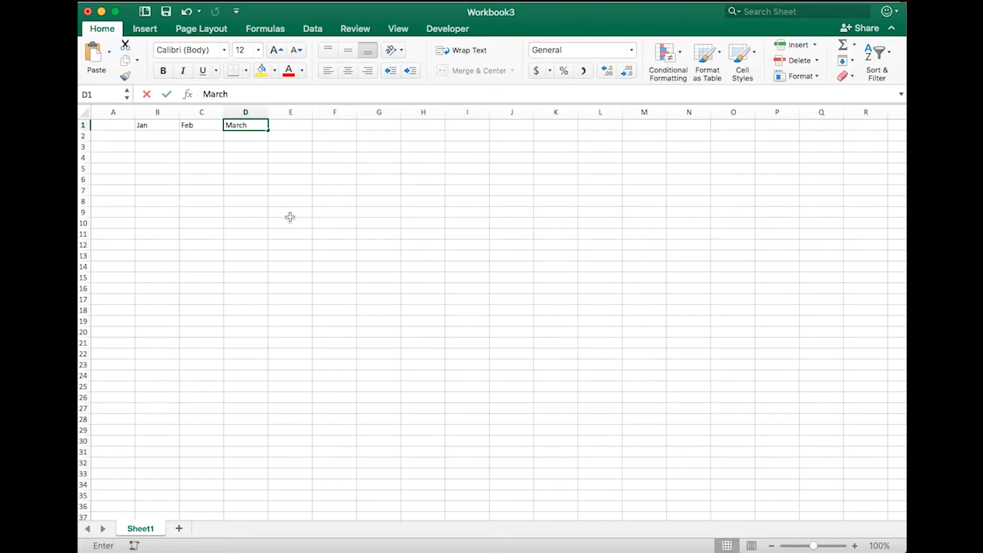
pyautogui.press('Return')
# Enter the years 2015, 2016 and 2017 as row labels in cells A2 to A4
pyautogui.press('Down')
pyautogui.press('Left')
pyautogui.press('Left')
pyautogui.press('Left')
pyautogui.press('Up')
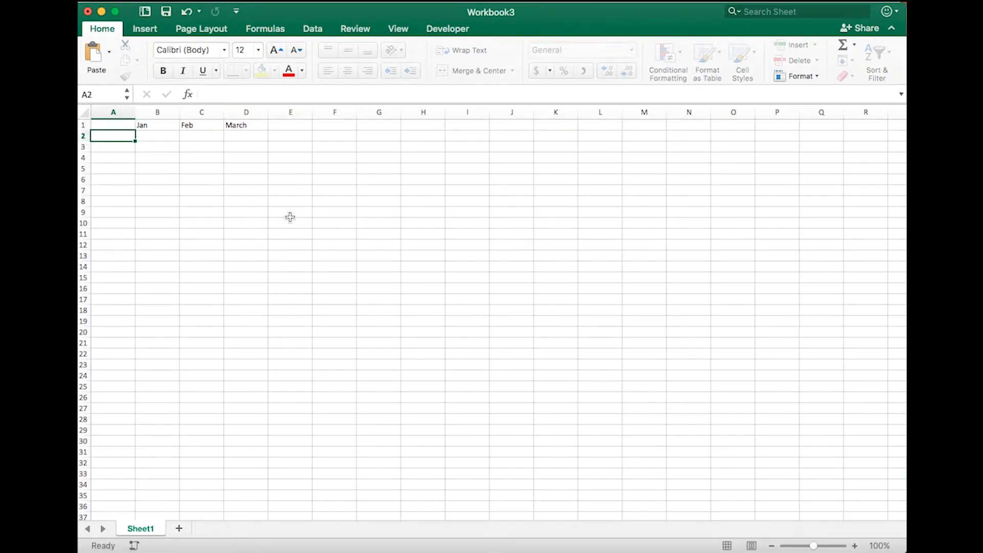
pyautogui.write('2015')
pyautogui.press('Return')
pyautogui.write('2016')
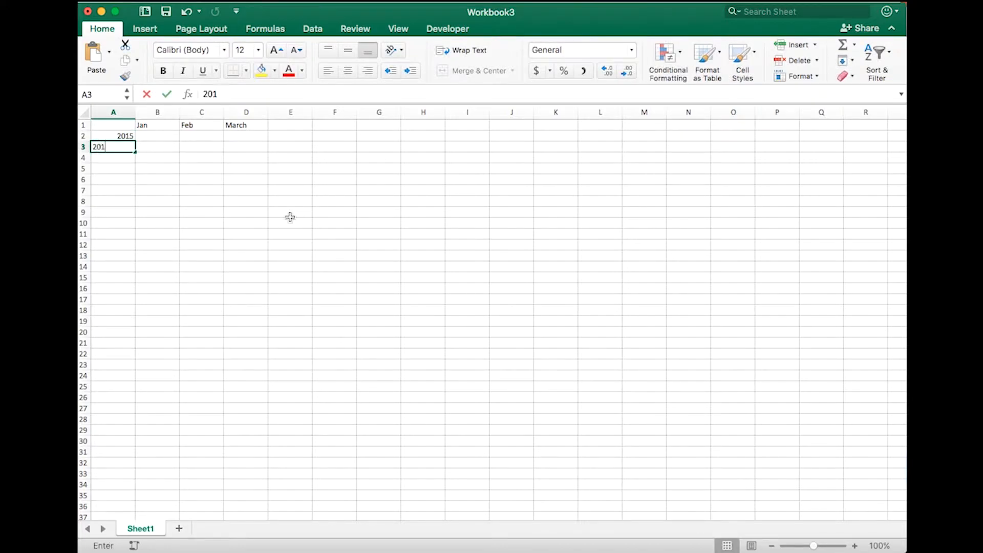
pyautogui.press('Right')
pyautogui.press('Down')
pyautogui.press('Left')
pyautogui.write('2016')
pyautogui.press('BackSpace')
pyautogui.write('7')
pyautogui.press('Right')
pyautogui.press('Up')
pyautogui.press('Up')
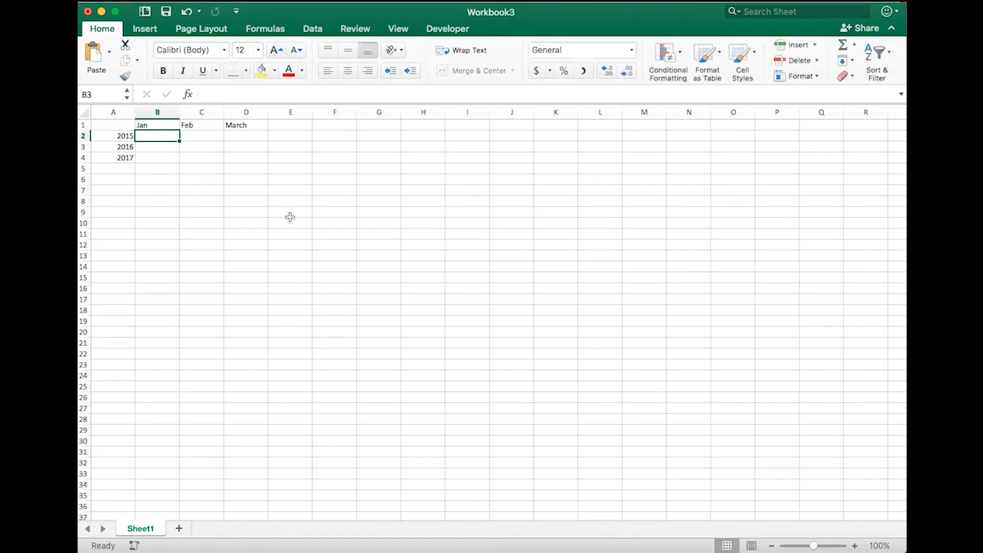
pyautogui.press('Left')
pyautogui.press('Right')
pyautogui.press('Right')
pyautogui.press('Down')
pyautogui.press('Down')
pyautogui.press('Right')
pyautogui.press('Up')
pyautogui.press('Up')
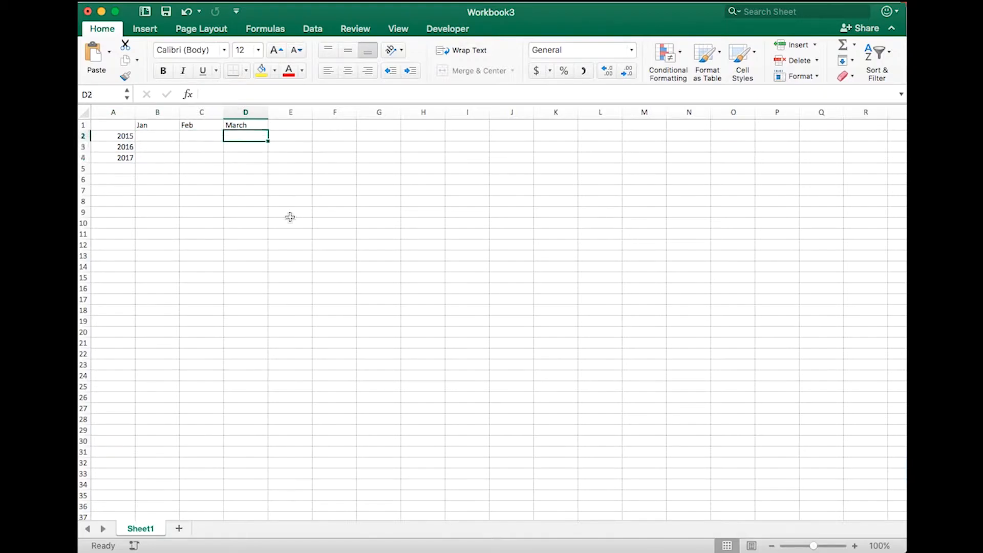
pyautogui.press('Left')
pyautogui.press('Left')
pyautogui.press('Left')
pyautogui.press('Right')
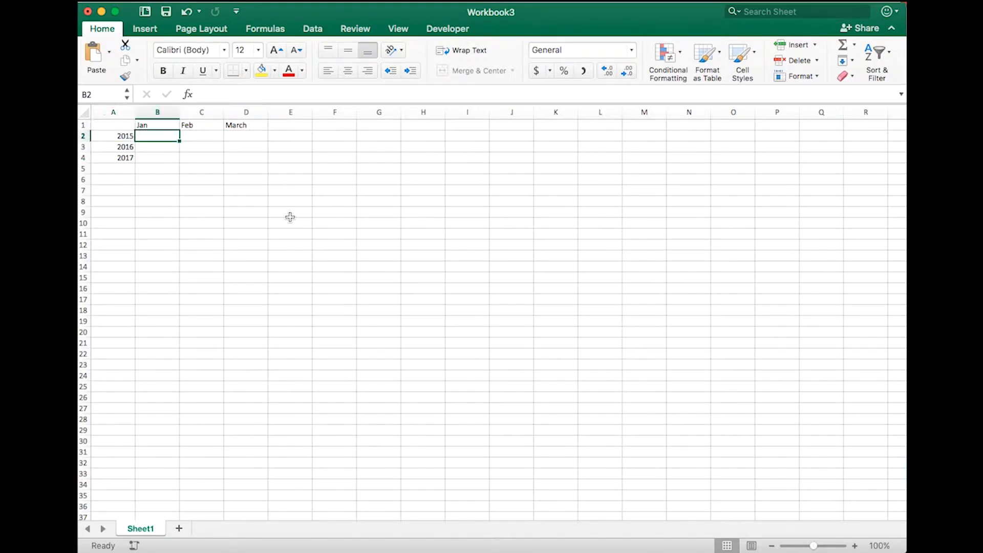
pyautogui.press('Right')
pyautogui.press('Right')
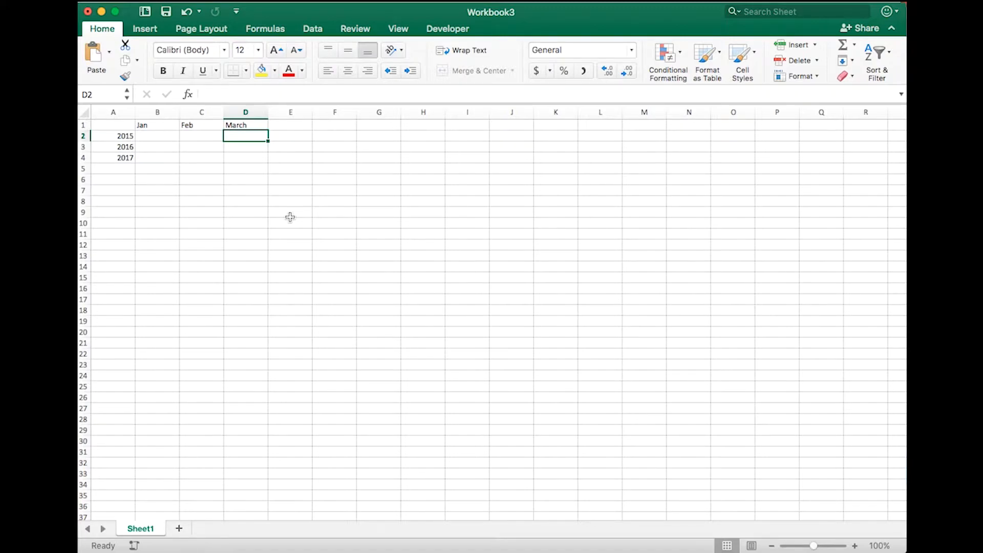
# Fill the Jan column with 1000, 1100 and 1200 for 2015 to 2017 in cells B2 to B4
pyautogui.press('Left')
pyautogui.press('Left')
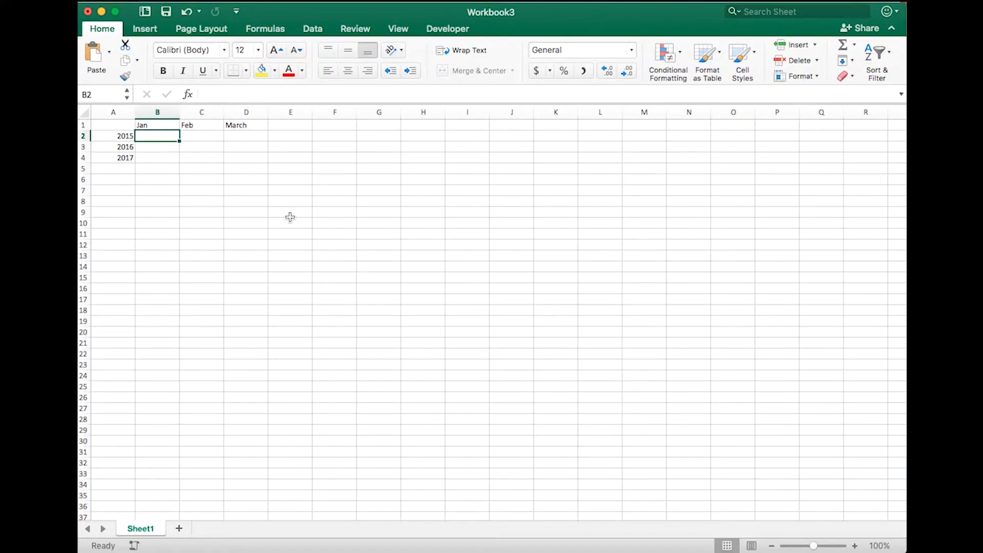
pyautogui.write('1000')
pyautogui.press('Return')
pyautogui.write('1100')
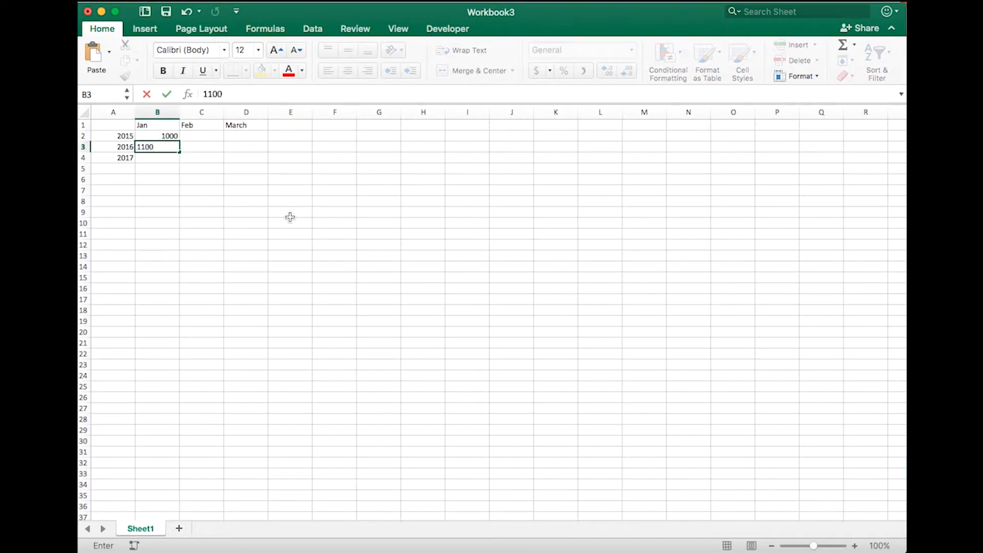
pyautogui.press('Return')
pyautogui.write('1200')
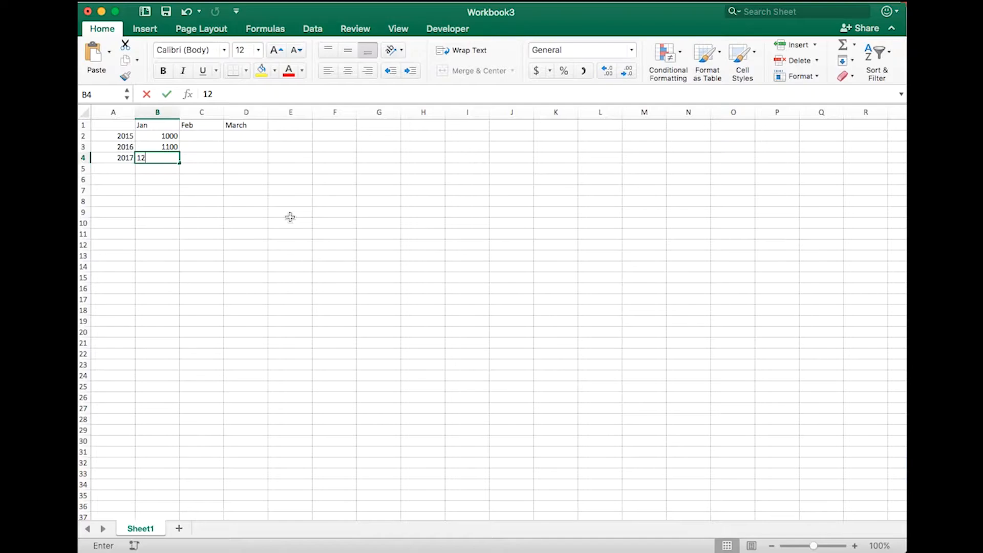
pyautogui.press('Return')
# Fill the Feb column with 900, 1000 and 1100 for 2015 to 2017 in cells C2 to C4
pyautogui.press('Up')
pyautogui.press('Up')
pyautogui.press('Up')
pyautogui.press('Right')
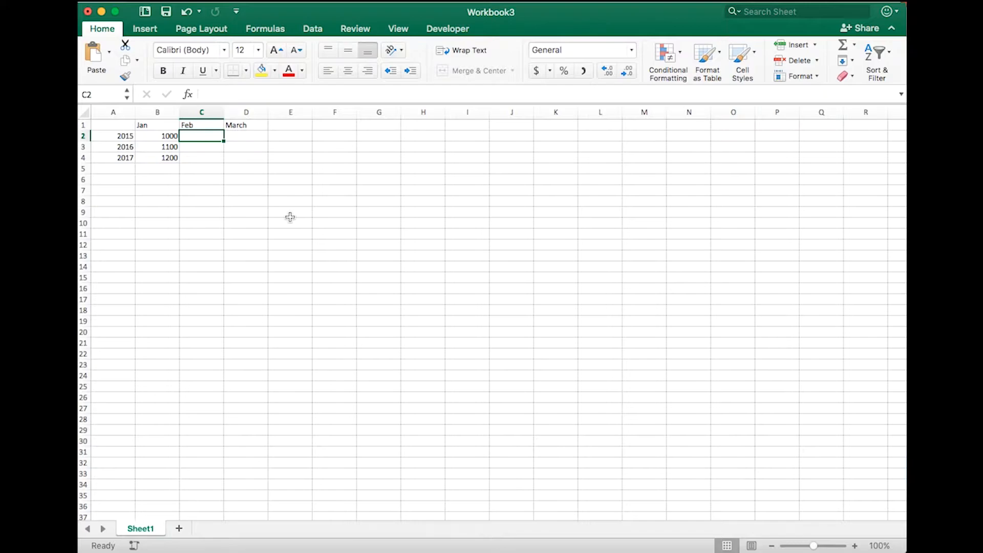
pyautogui.write('900')
pyautogui.press('Return')
pyautogui.write('100')
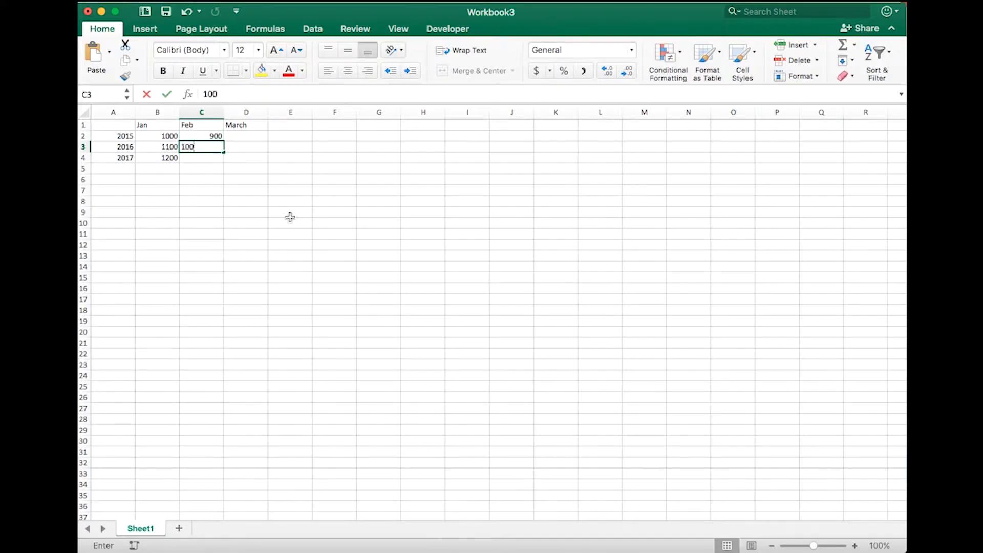
pyautogui.write('0')
pyautogui.press('Return')
pyautogui.write('1100')
pyautogui.press('Return')
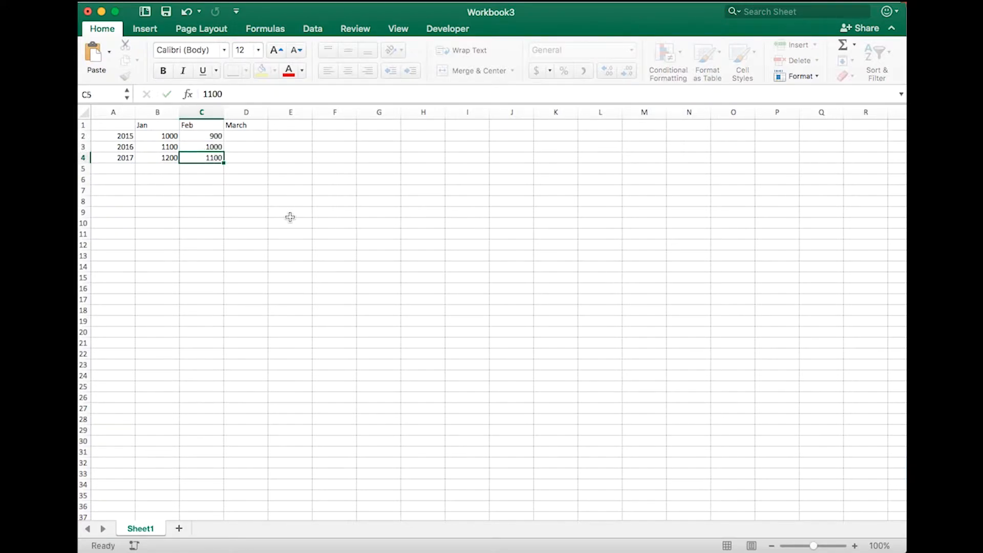
# Fill the March column with 1050, 1150 and 1250 for 2015 to 2017 in cells D2 to D4
pyautogui.press('Up')
pyautogui.press('Right')
pyautogui.press('Up')
pyautogui.press('Up')
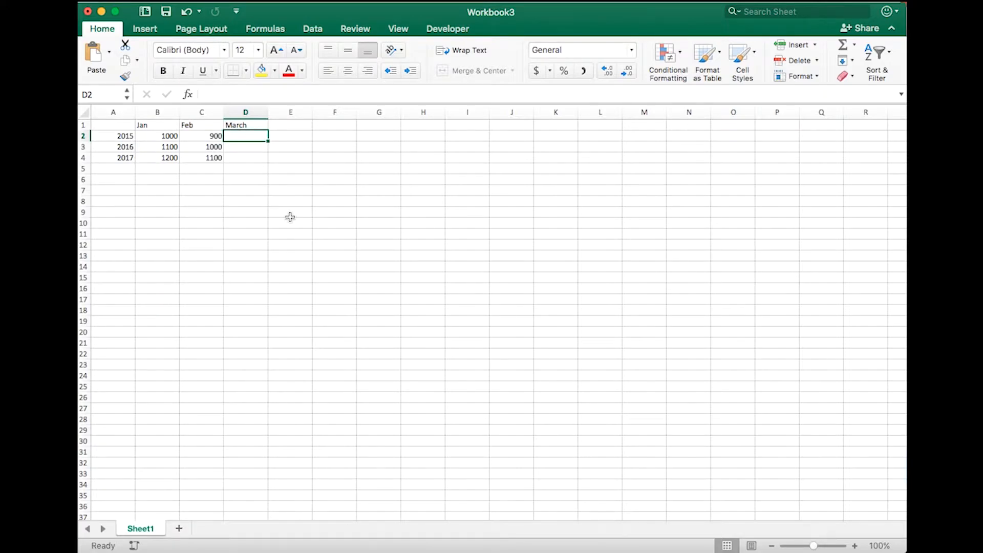
pyautogui.write('1050')
pyautogui.press('Return')
pyautogui.write('1150')
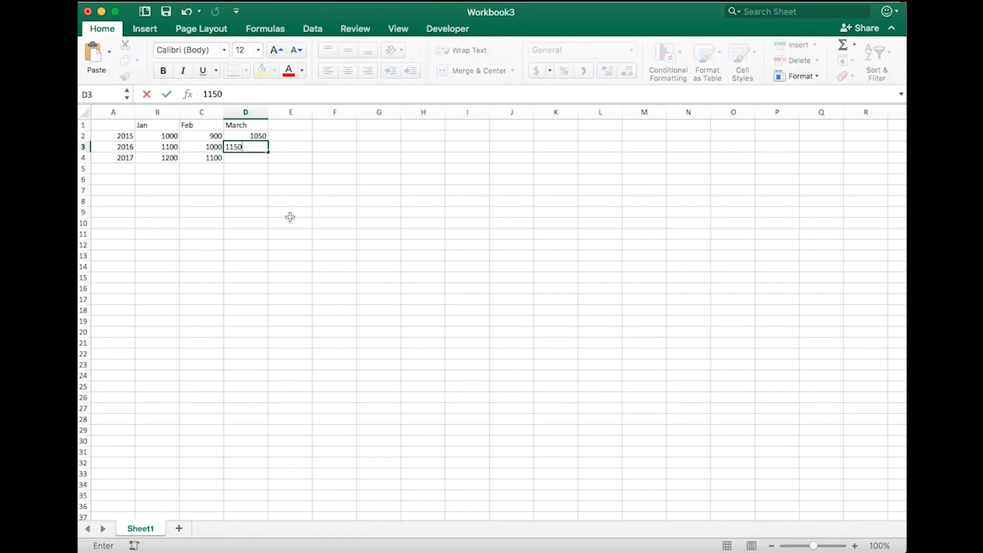
pyautogui.press('Return')
pyautogui.write('1250')
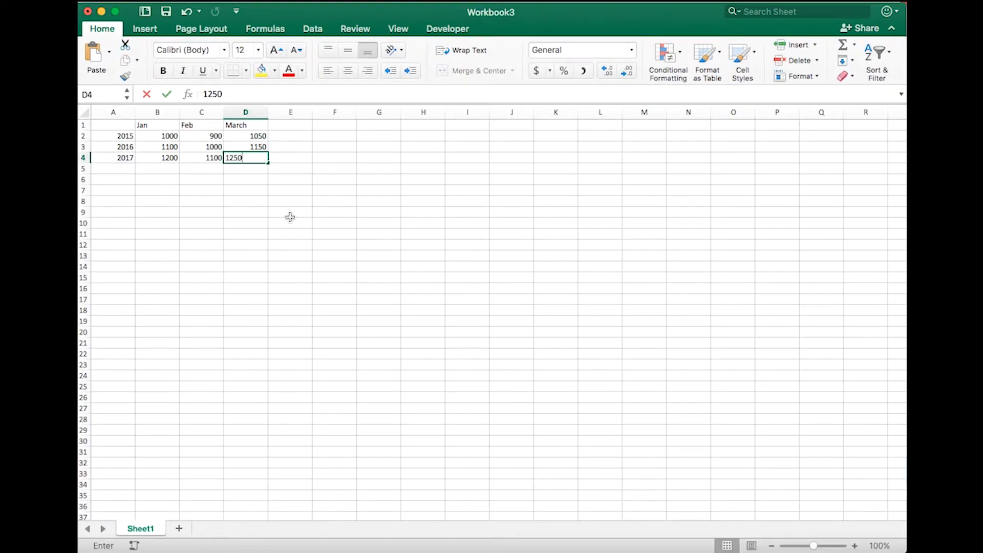
pyautogui.press('Return')
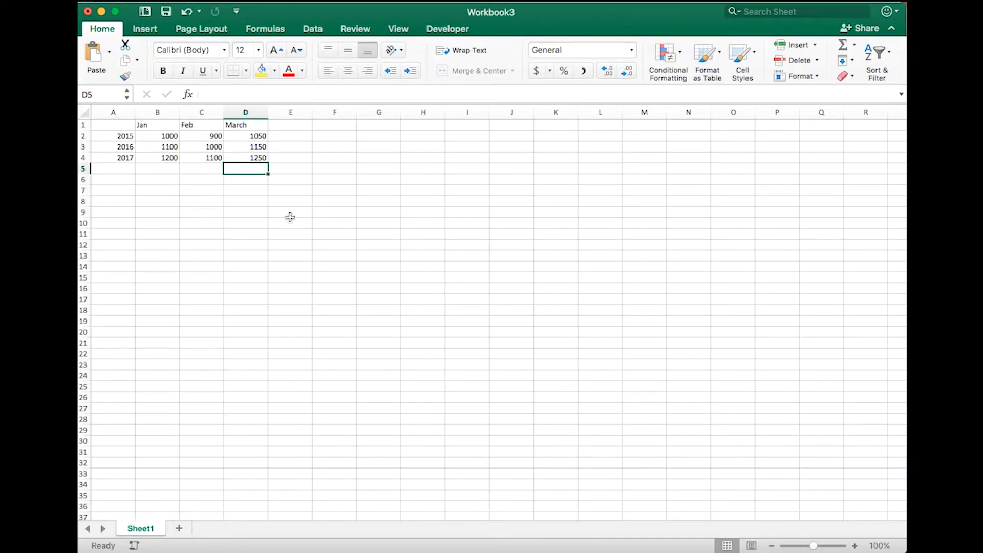
# Total the Jan values B2:B4 in cell B5 with AutoSum
pyautogui.press('Left')
pyautogui.press('Left')
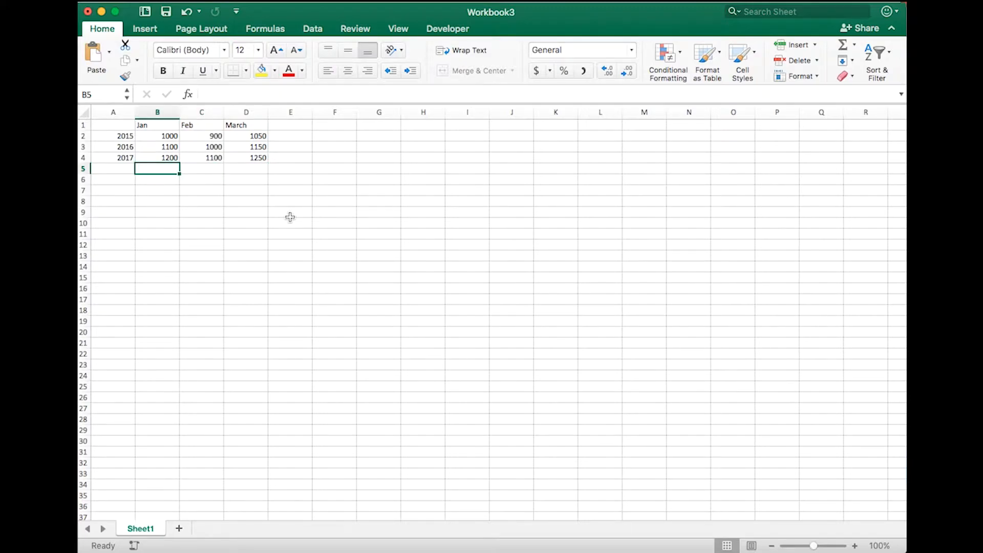
pyautogui.click(322, 29)
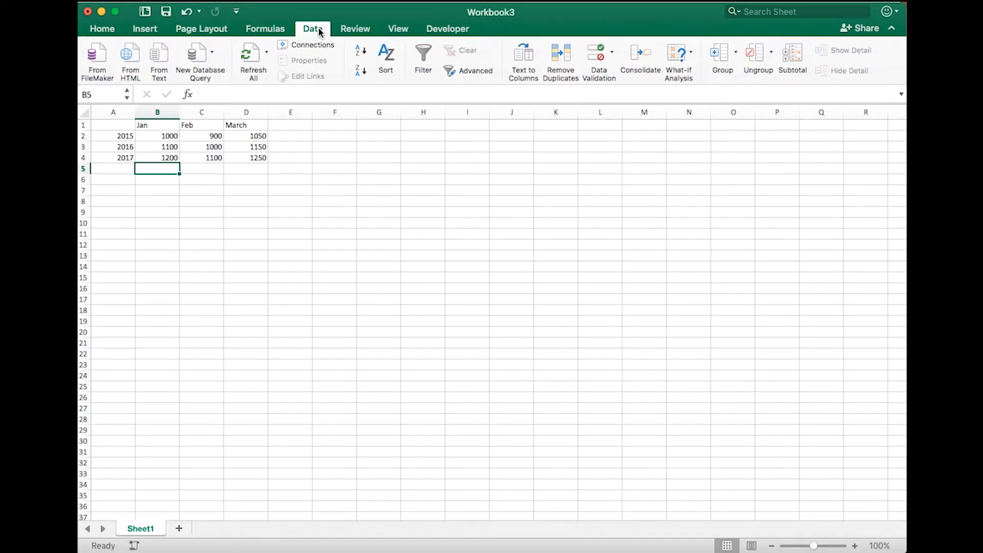
pyautogui.click(274, 28)
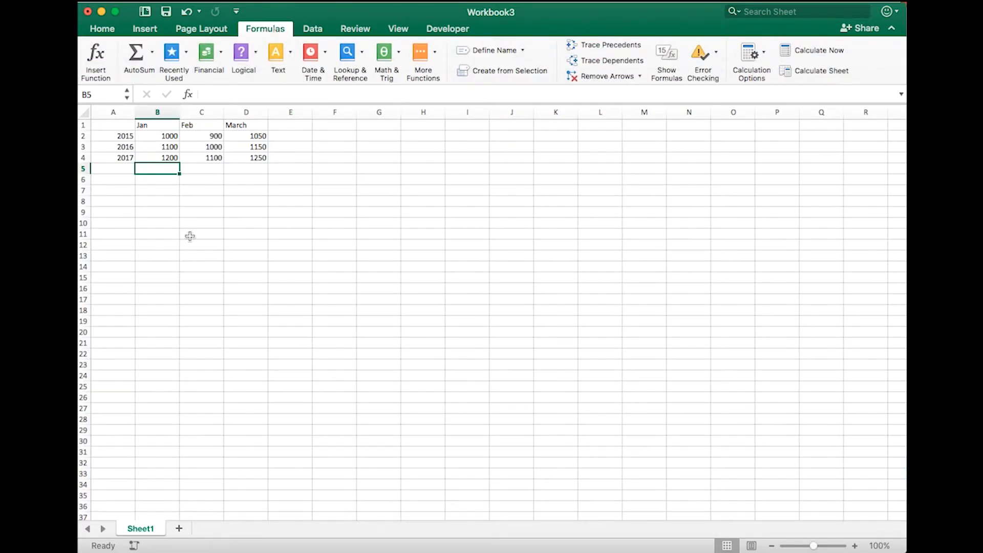
pyautogui.click(164, 179)
pyautogui.click(165, 169)
pyautogui.click(136, 55)
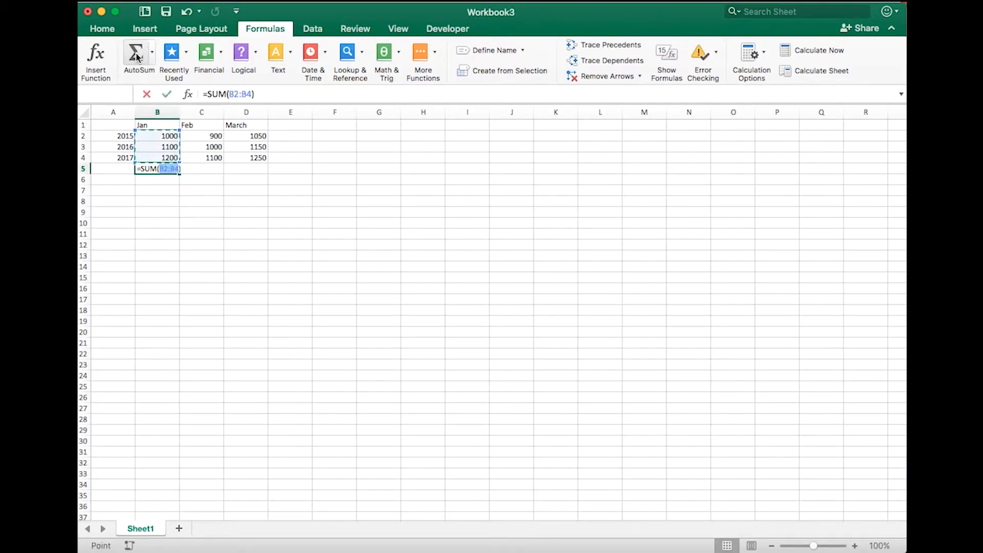
pyautogui.press('Return')
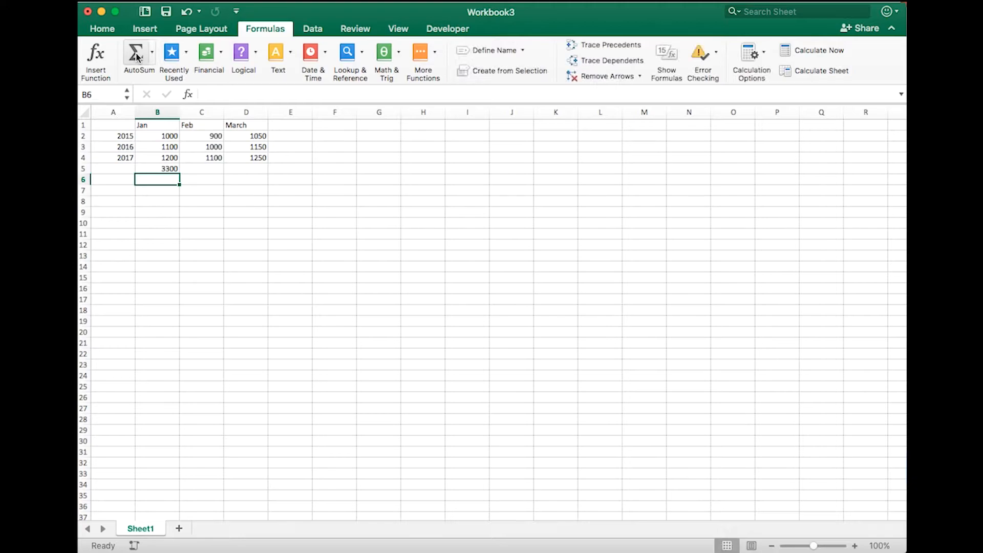
# Examine the SUM formula behind the Jan total in cell B5 and leave it as is
pyautogui.press('Up')
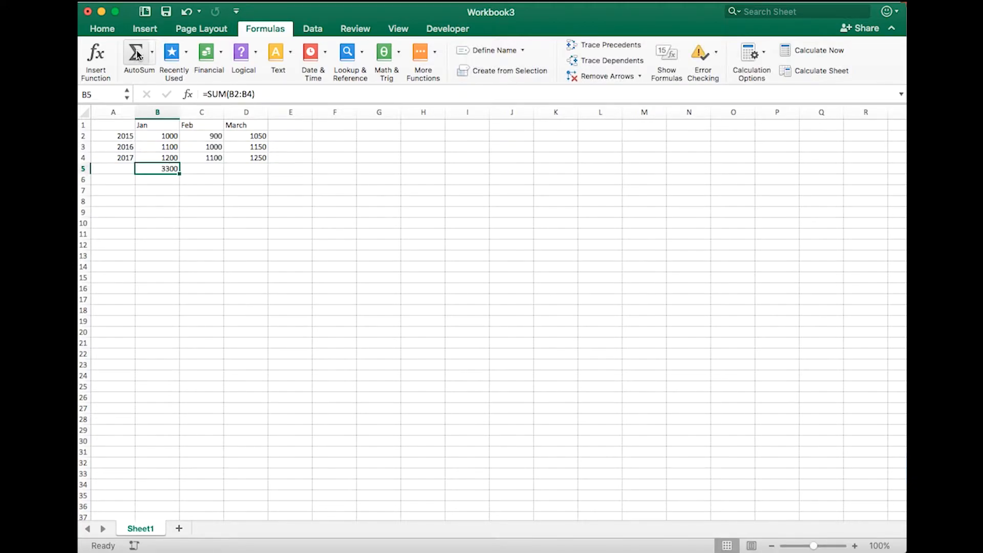
pyautogui.click(292, 94)
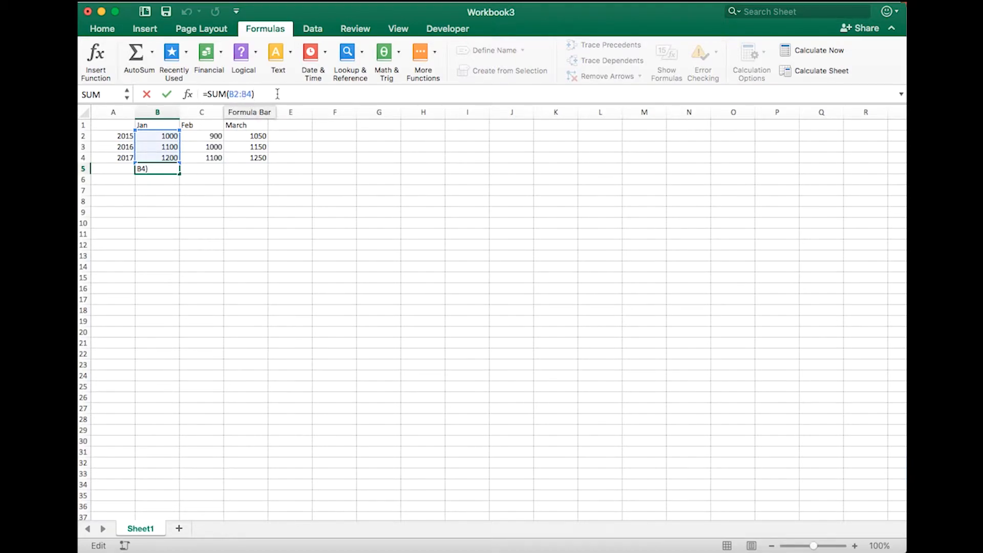
pyautogui.press('Return')
# Enter a SUM formula over C2:C4 in cell C5 to total the Feb values
pyautogui.press('Up')
pyautogui.press('Right')
pyautogui.write('=sum(')
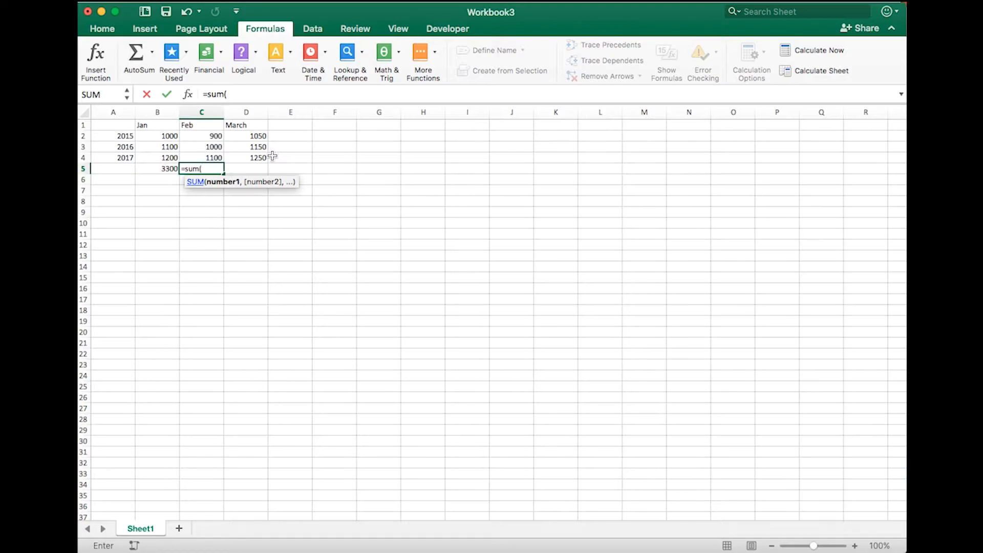
pyautogui.write('C2:C')
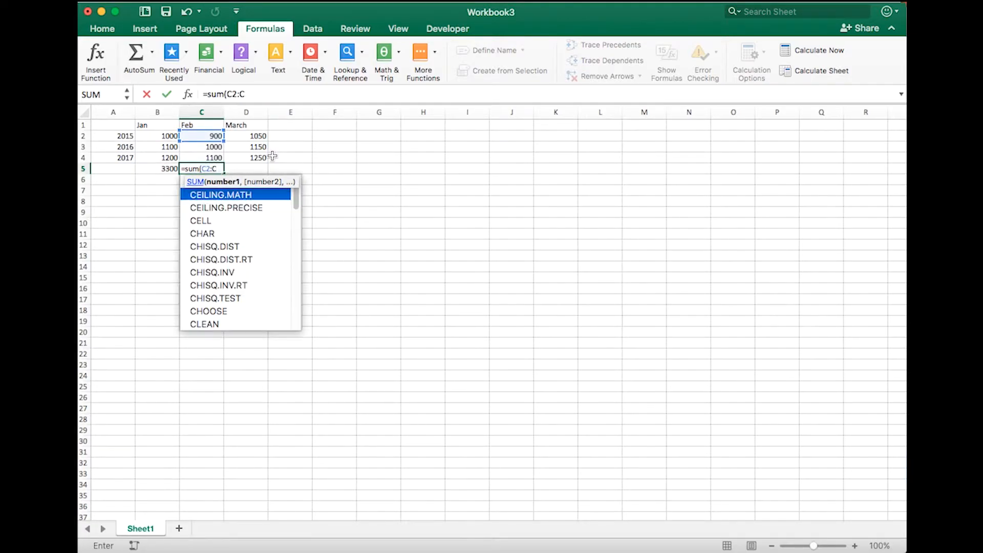
pyautogui.write('4')
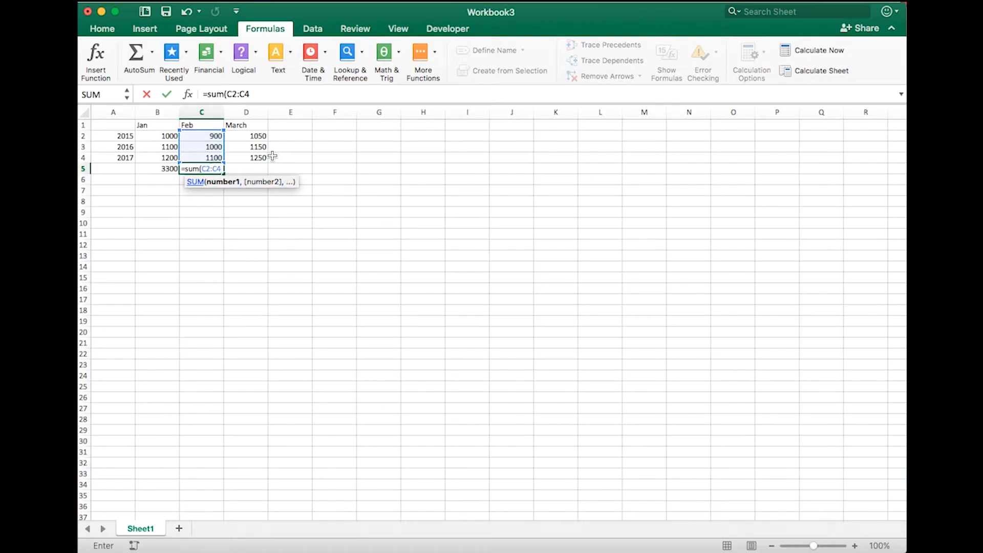
pyautogui.press('Return')
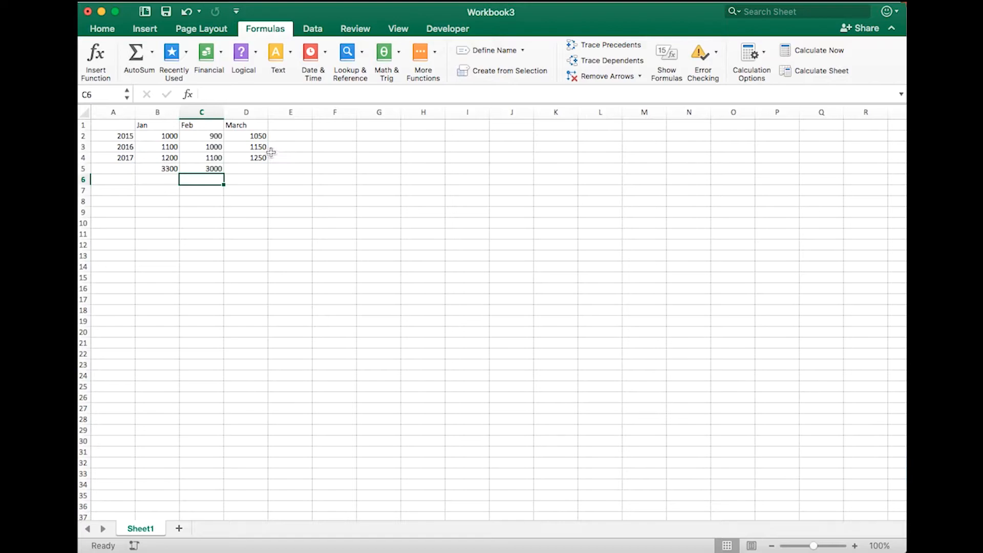
# Fill the Feb total formula from C5 across to D5 and check the copied formula for March
pyautogui.click(212, 169)
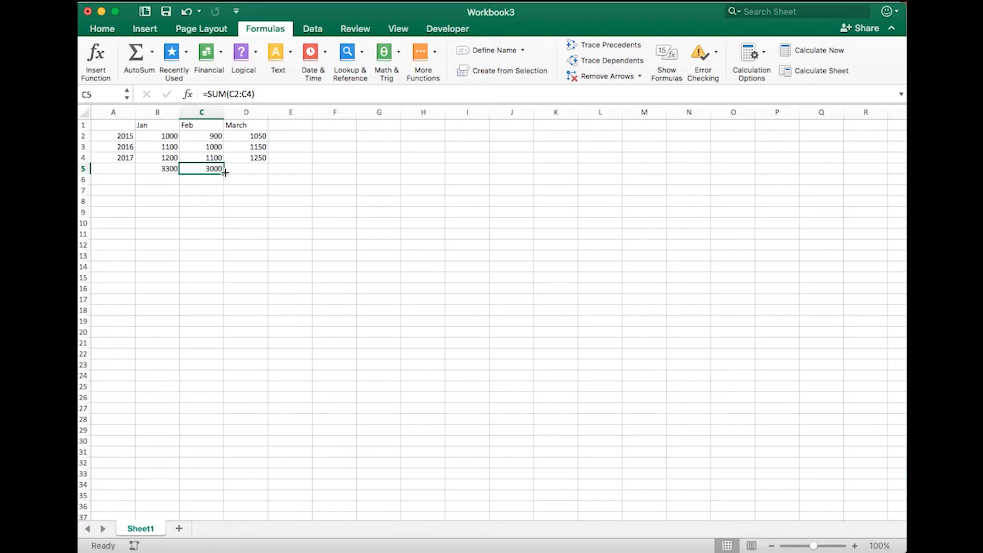
pyautogui.moveTo(225, 173); pyautogui.dragTo(259, 173)
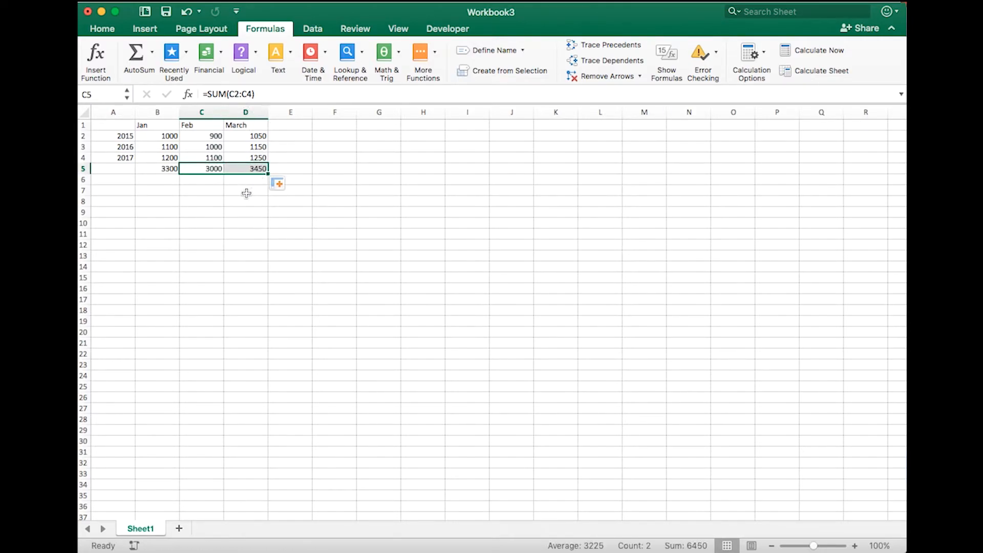
pyautogui.click(247, 193)
pyautogui.click(238, 169)
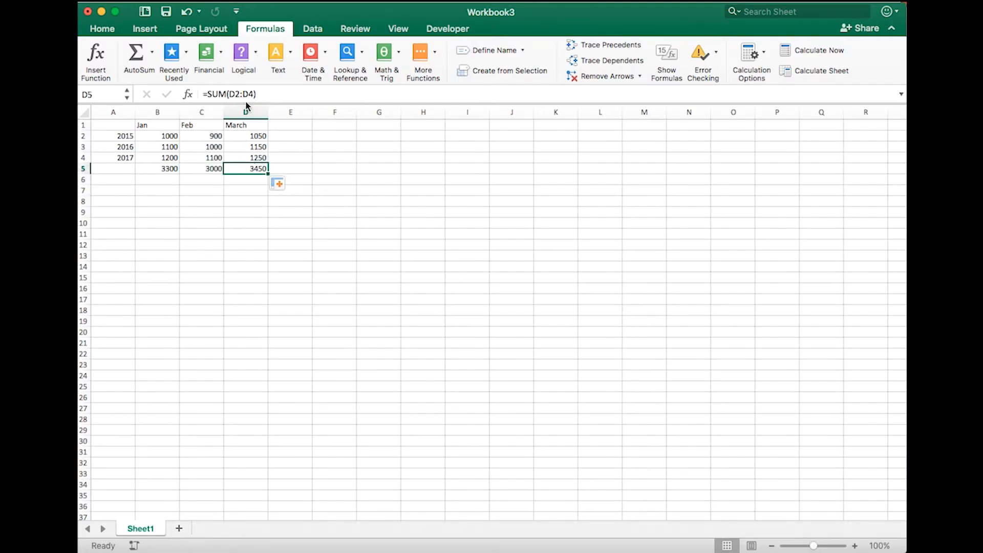
# Compare the formulas behind the Feb total in C5 and the March total in D5
pyautogui.click(202, 169)
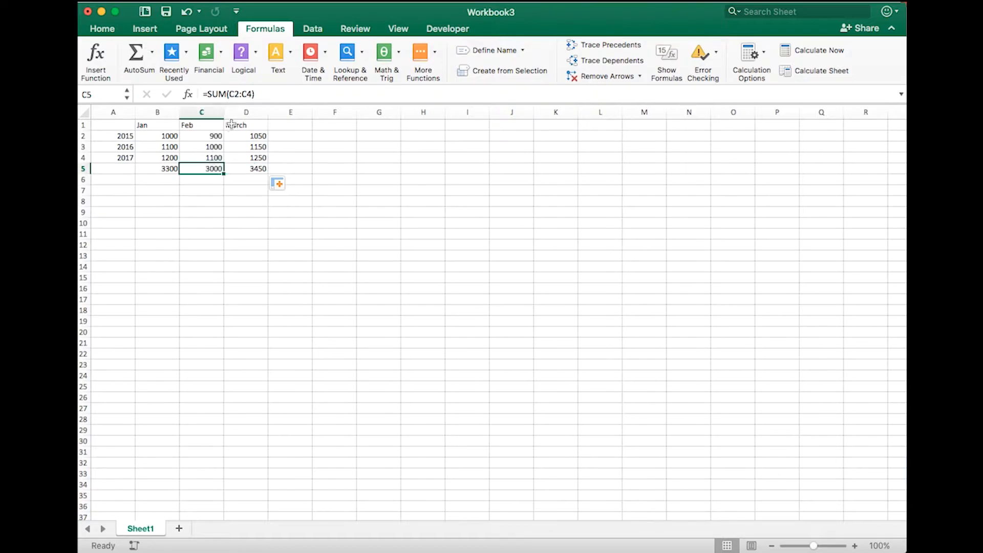
pyautogui.click(251, 168)
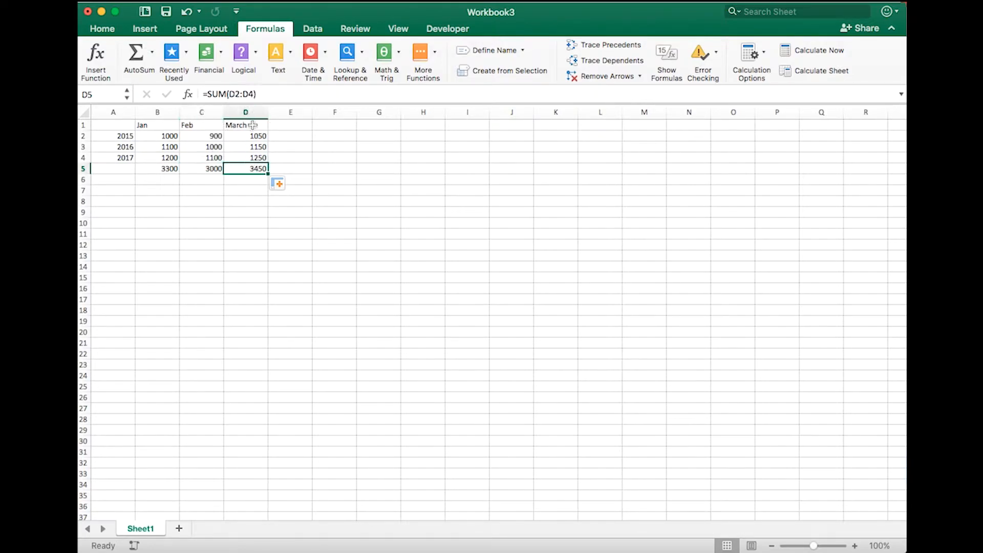
pyautogui.click(229, 231)
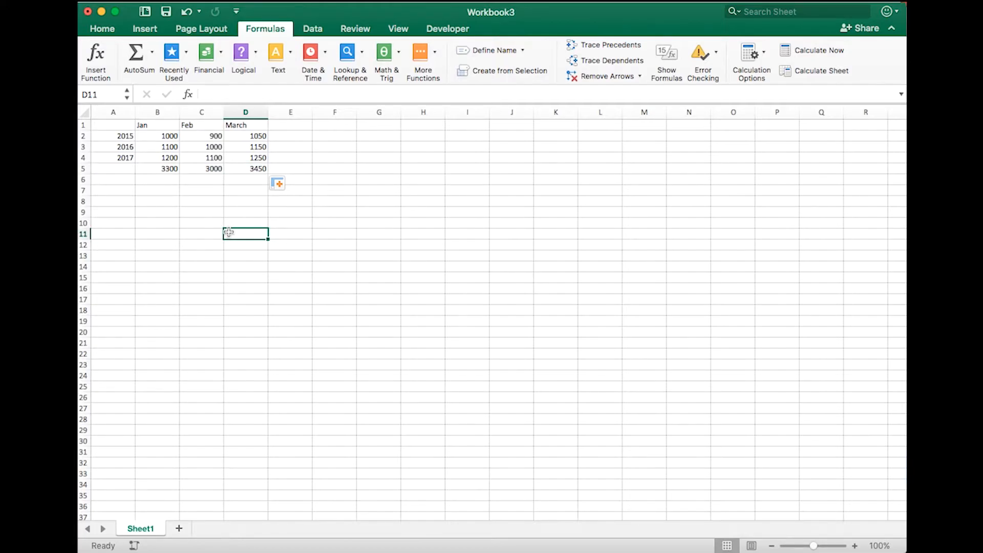
pyautogui.click(241, 167)
pyautogui.click(205, 168)
pyautogui.click(246, 171)
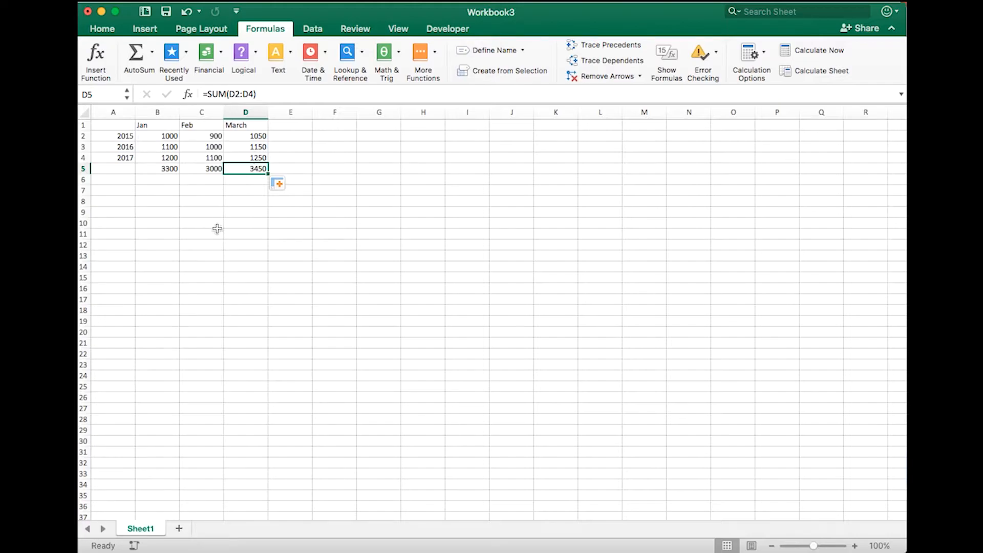
# Clear the three monthly totals from cells B5:D5
pyautogui.click(157, 167)
pyautogui.moveTo(158, 167); pyautogui.dragTo(237, 169)
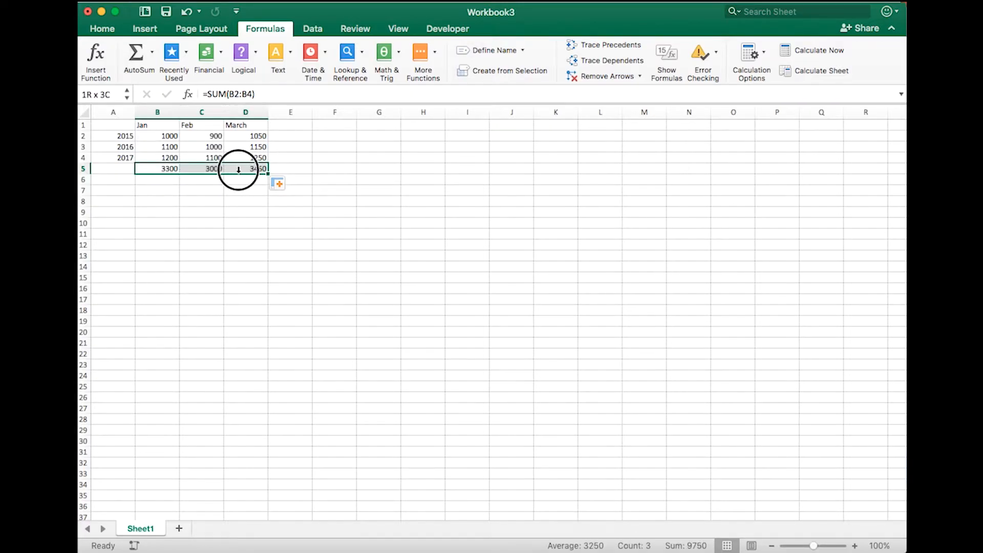
pyautogui.press('Delete')
pyautogui.click(235, 226)
pyautogui.click(165, 172)
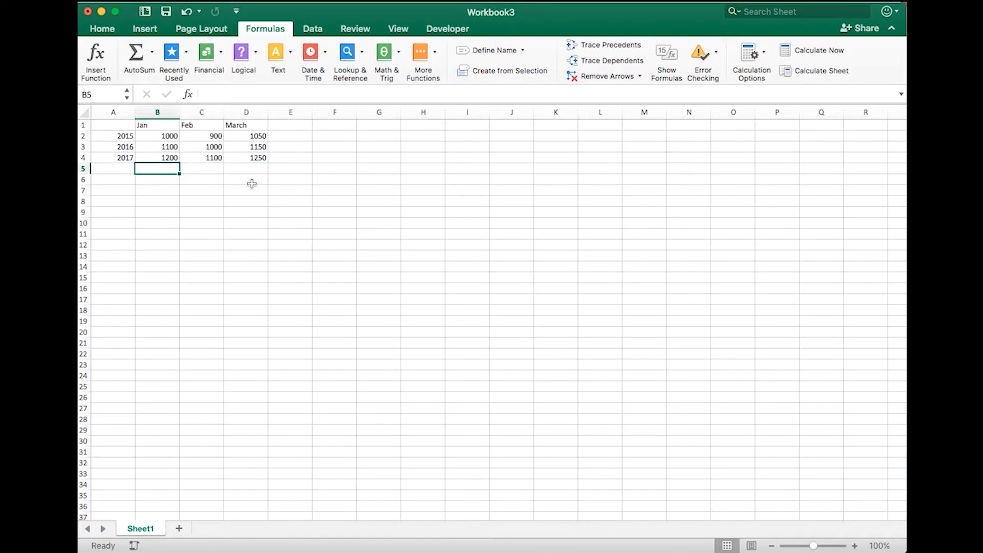
# Enter the label "Some Percentage" in cell F1 and the value 5% in cell F2
pyautogui.click(337, 125)
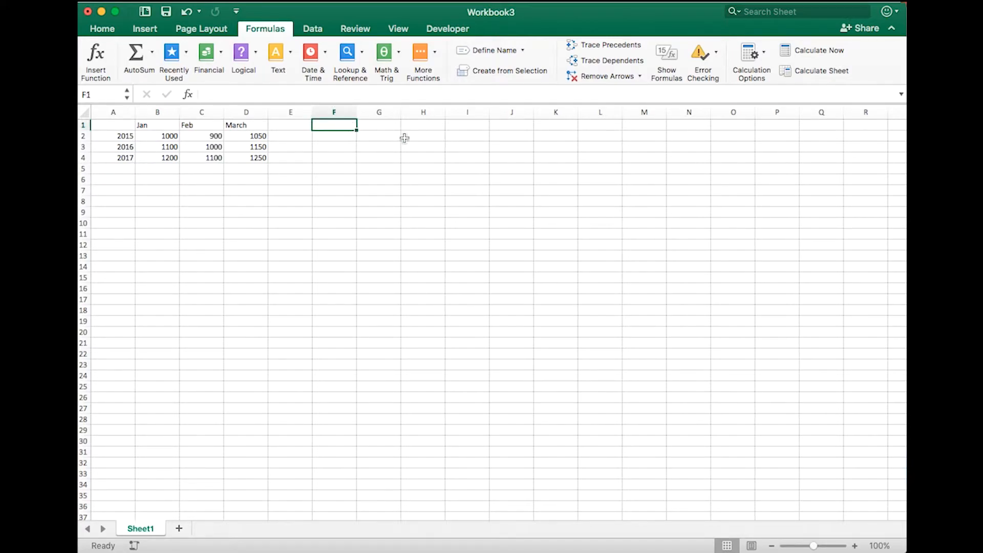
pyautogui.write('Some Percentage')
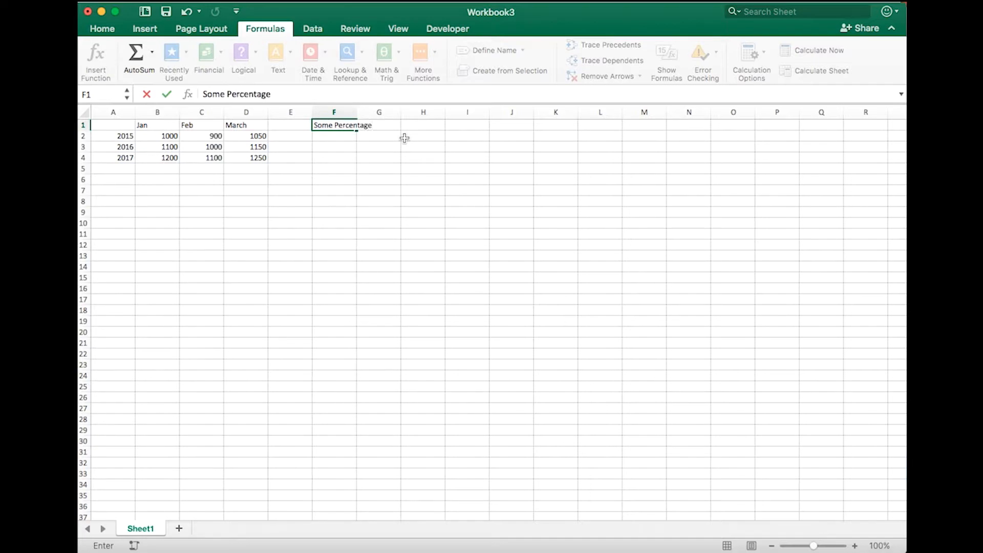
pyautogui.press('Return')
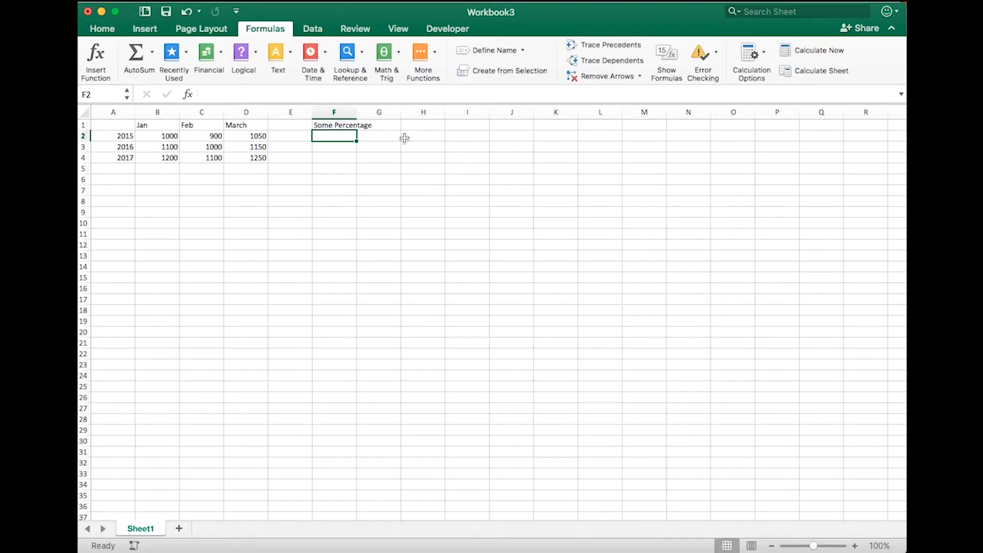
pyautogui.write('5%')
pyautogui.press('Return')
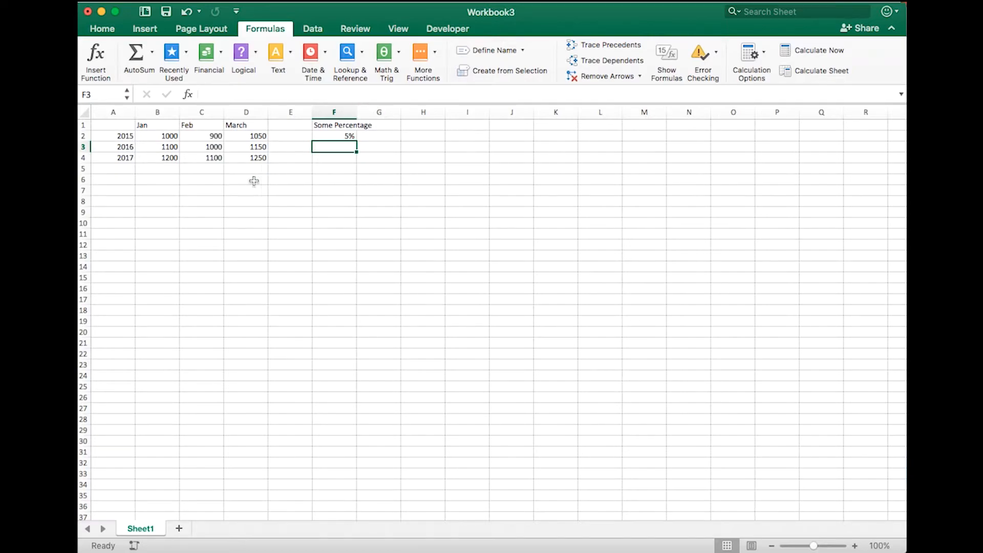
# Enter the formula =SUM(B2:B4) in cell B5 to total the Jan values
pyautogui.click(157, 169)
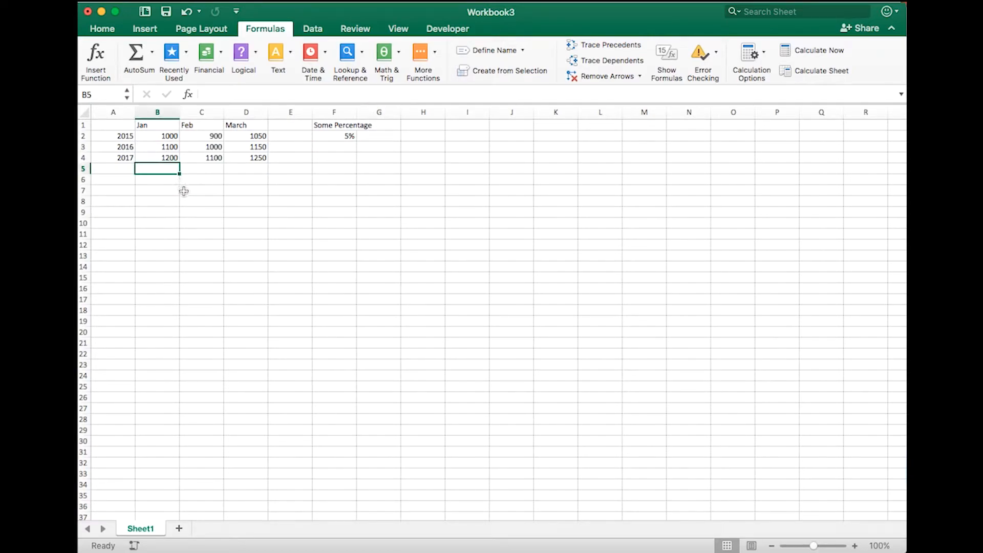
pyautogui.write('=')
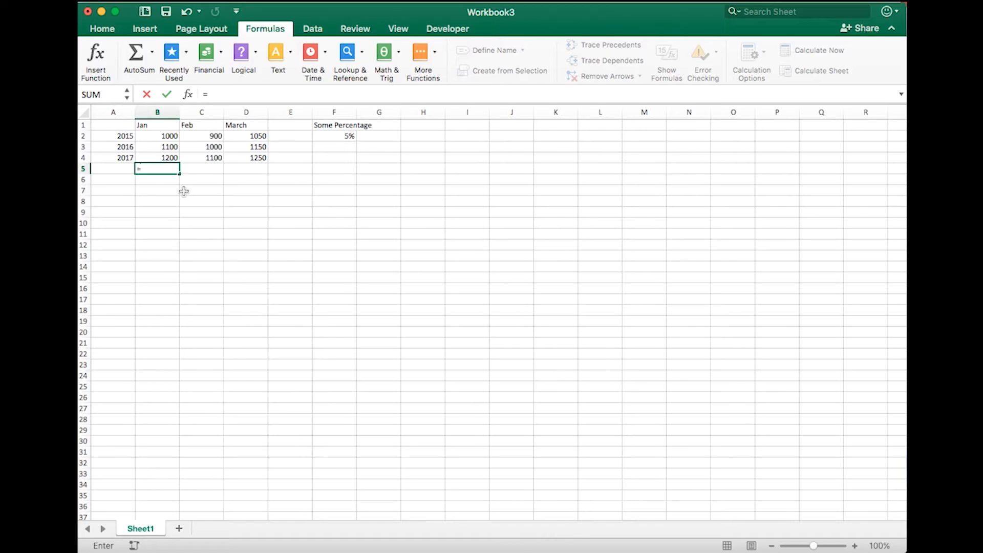
pyautogui.write('sum(B2:B4')
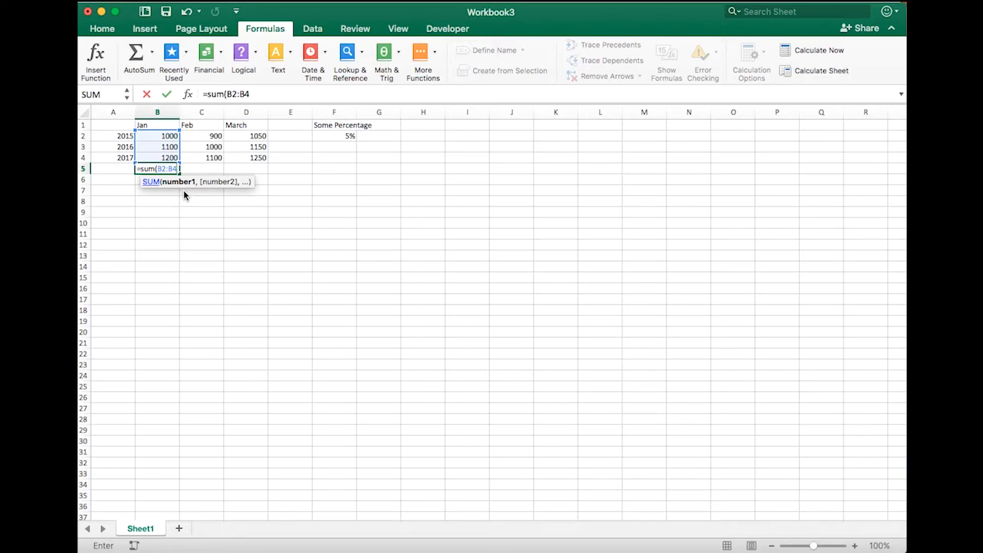
pyautogui.write(')')
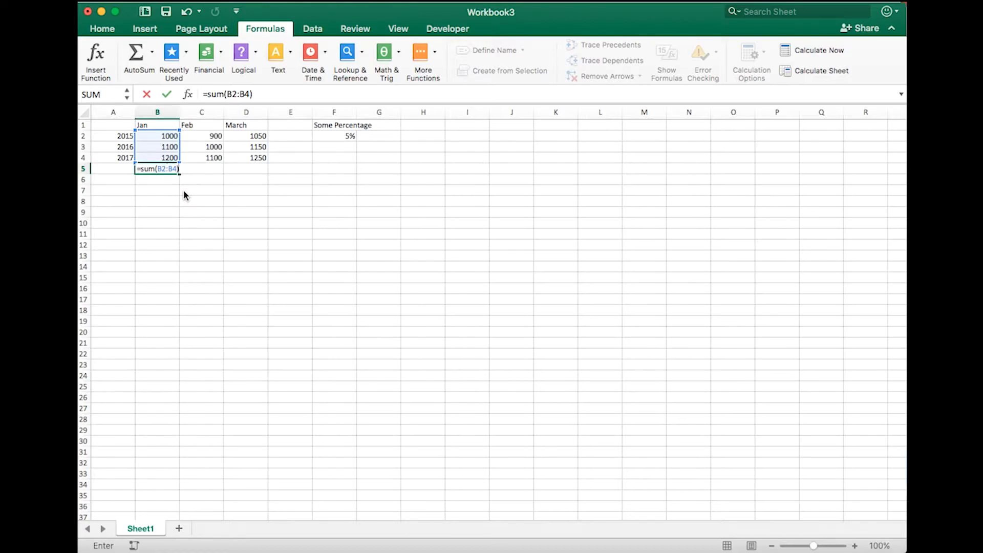
pyautogui.press('Return')
# Extend the B5 formula to =SUM(B2:B4) * F2 so the Jan total is multiplied by the percentage
pyautogui.press('Up')
pyautogui.click(297, 94)
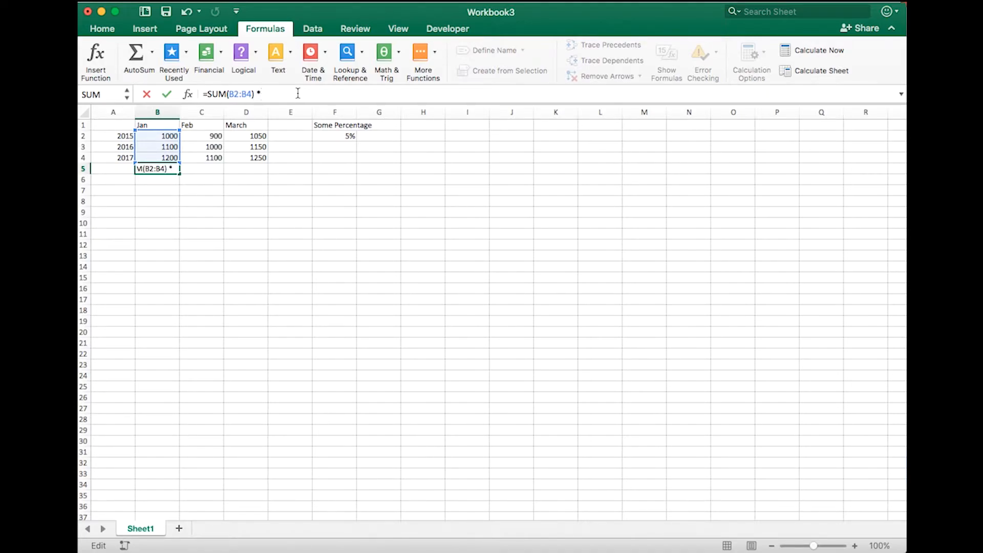
pyautogui.write('F')
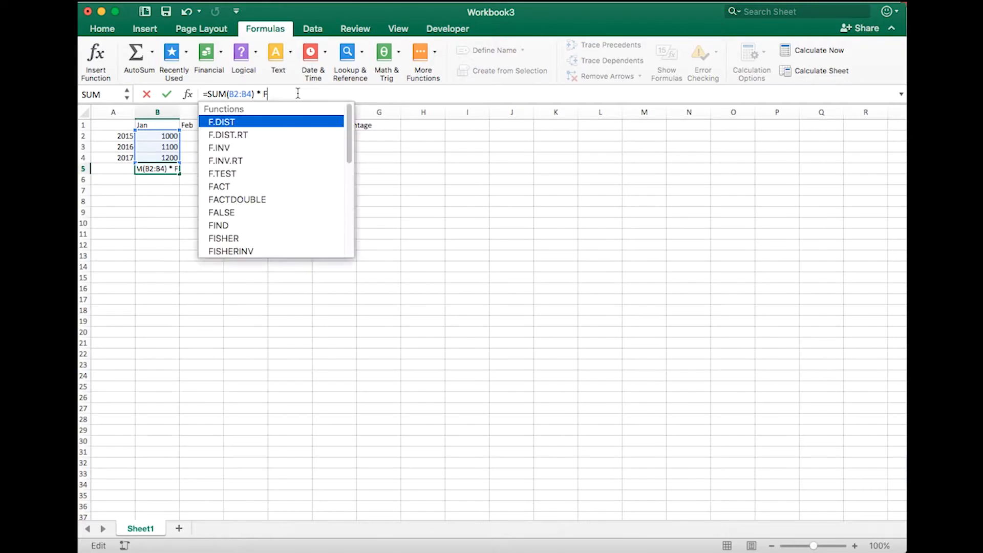
pyautogui.write('2')
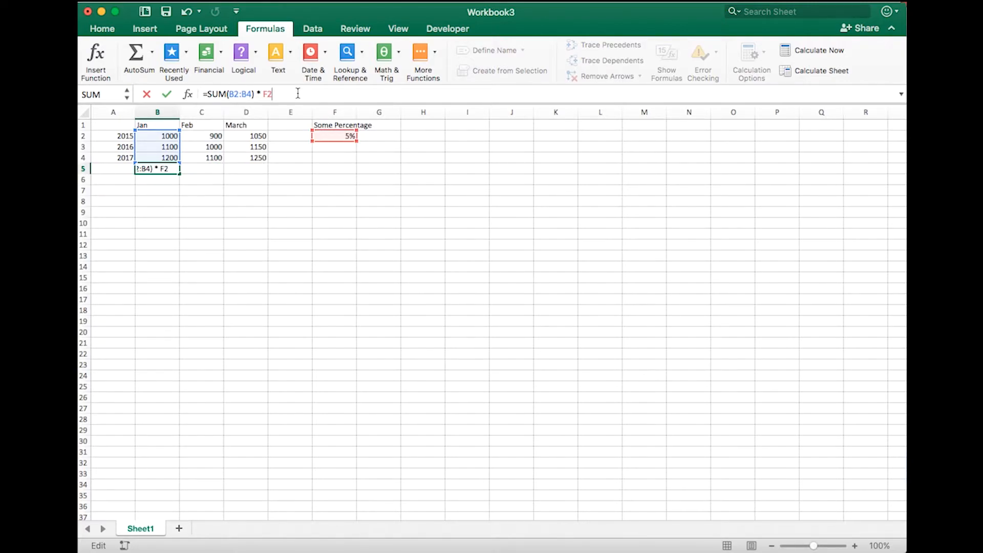
pyautogui.press('Return')
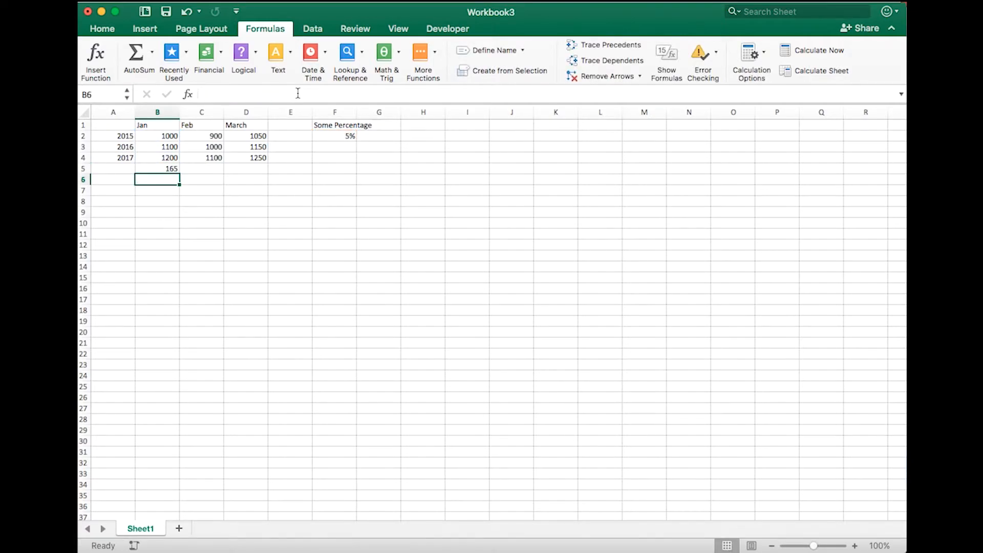
pyautogui.press('Up')
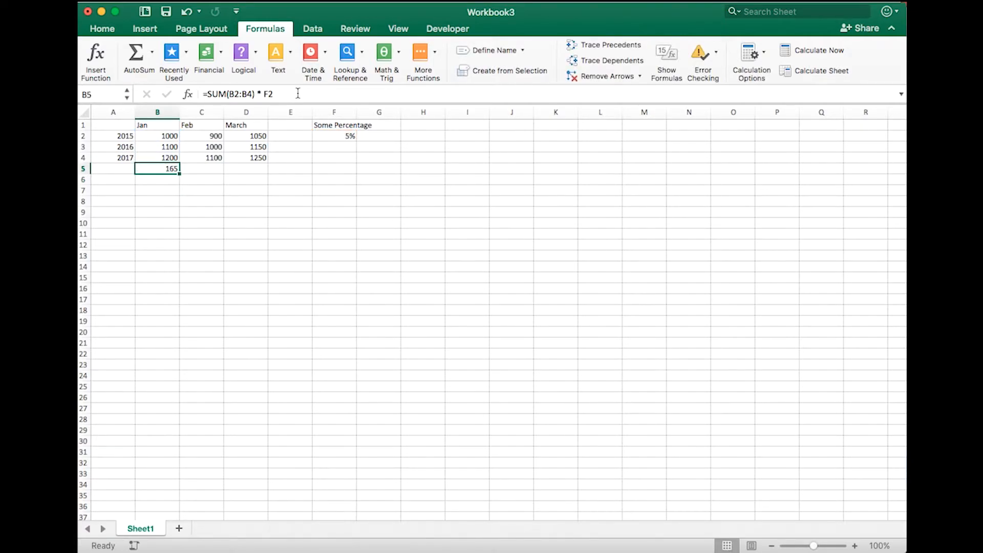
# Examine the number format of the percentage cell F2 and leave its formatting as is
pyautogui.click(332, 133)
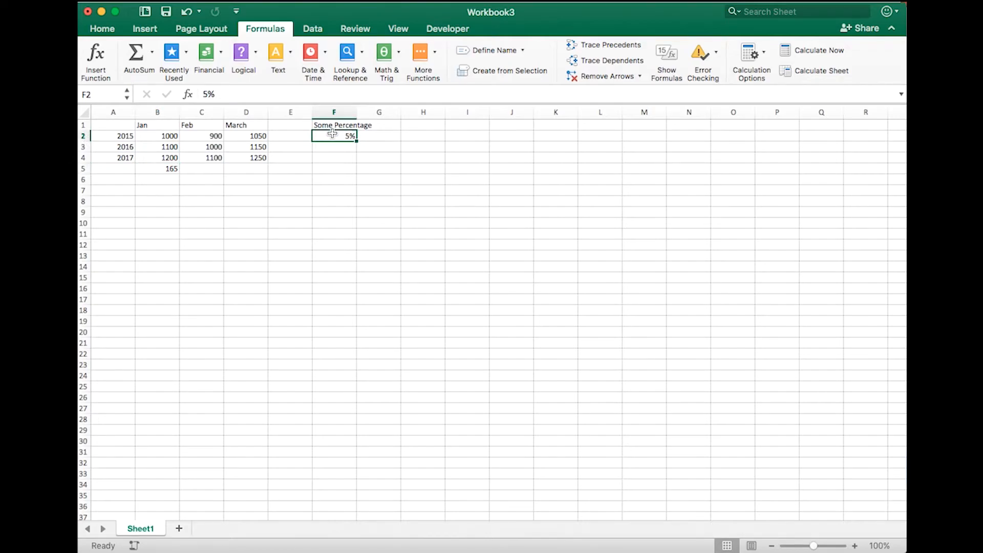
pyautogui.click(155, 169)
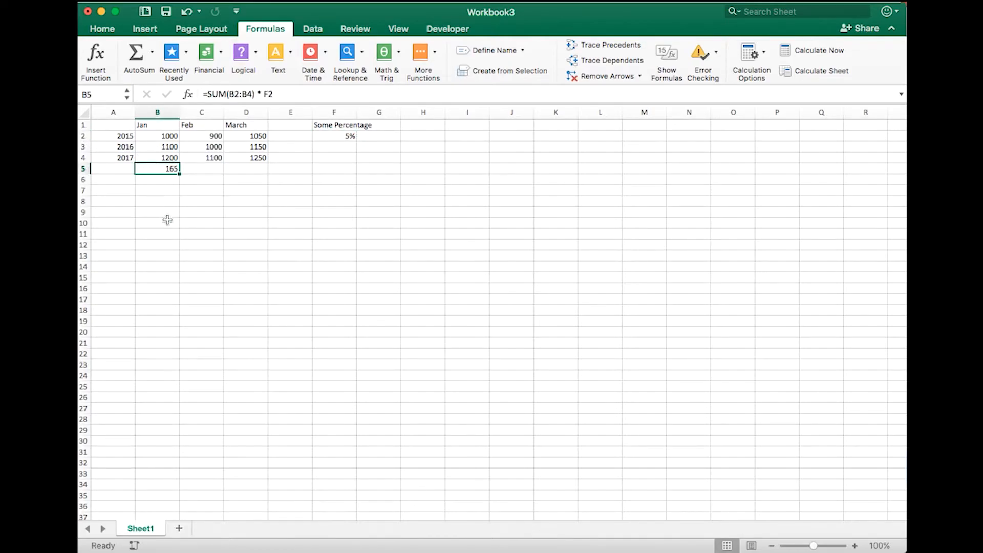
pyautogui.click(337, 136)
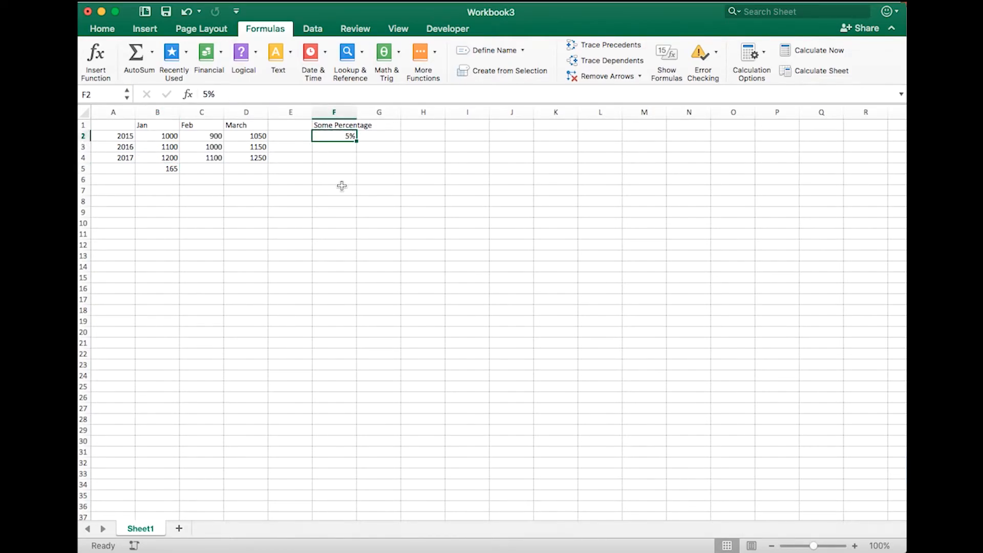
pyautogui.rightClick(332, 135)
pyautogui.click(386, 346)
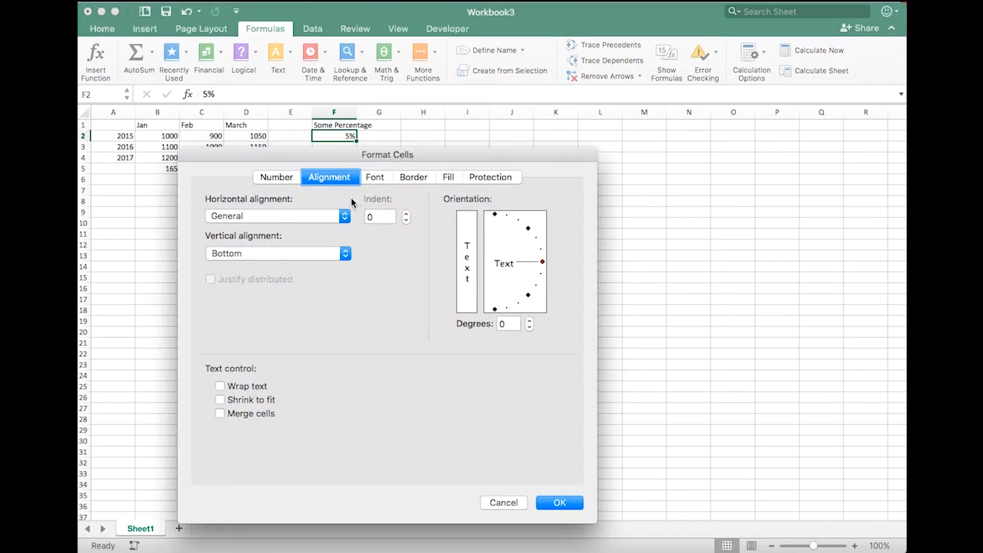
pyautogui.click(291, 179)
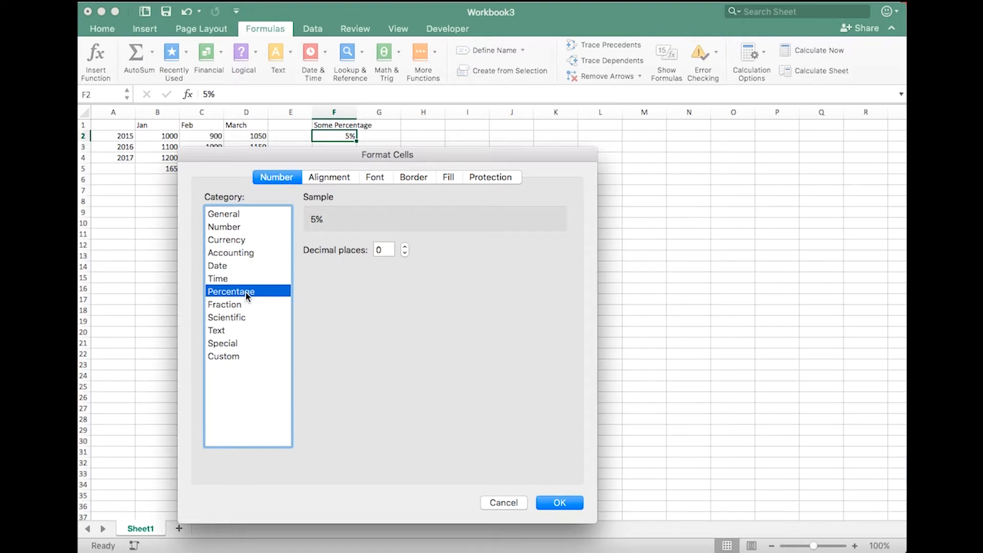
pyautogui.moveTo(339, 157); pyautogui.dragTo(326, 33)
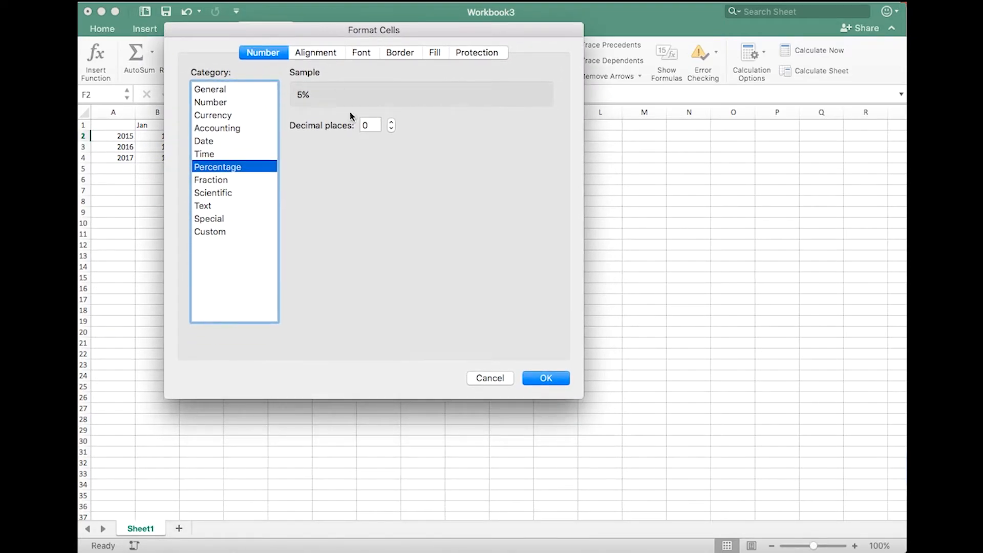
pyautogui.click(495, 380)
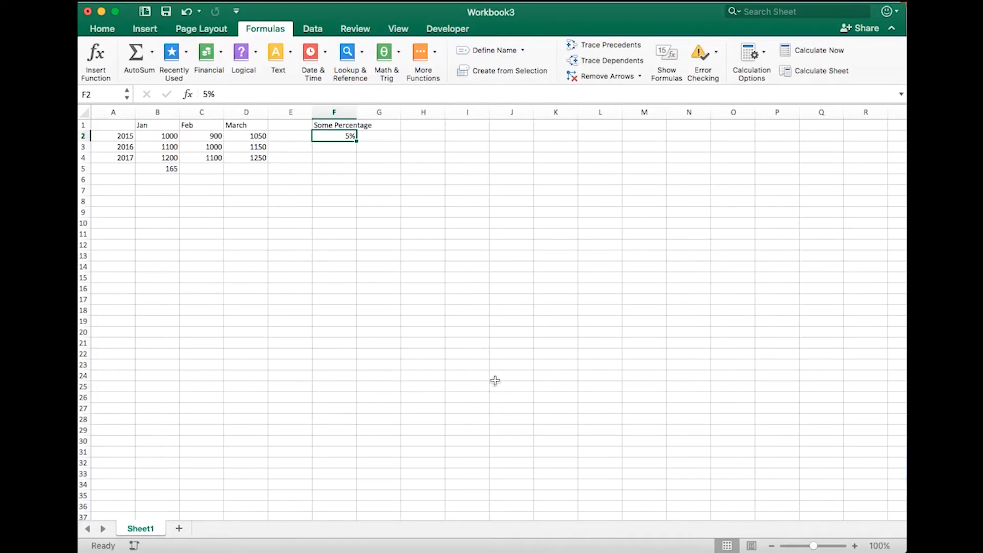
pyautogui.click(331, 188)
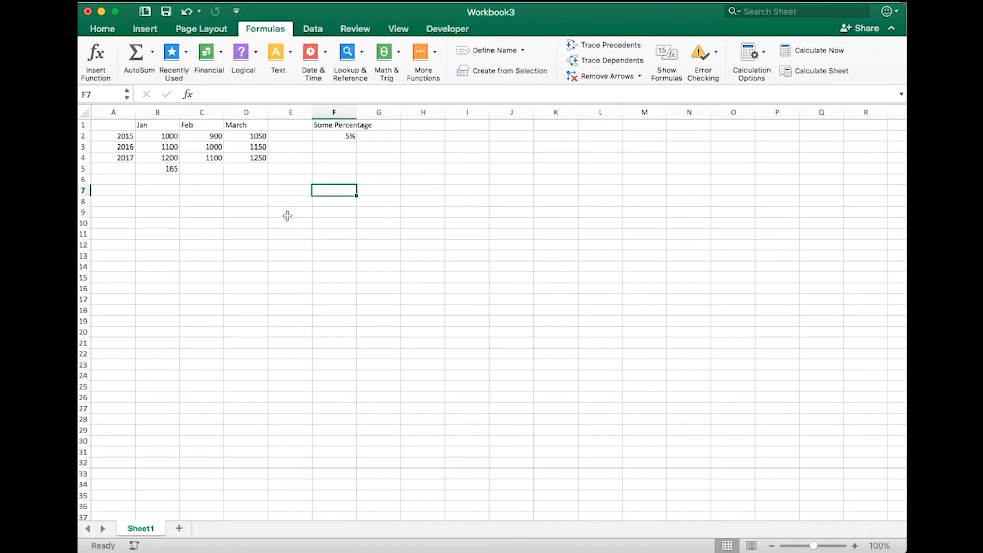
# Try to fill the B5 formula across to C5 and inspect which percentage cell the copy references
pyautogui.click(168, 170)
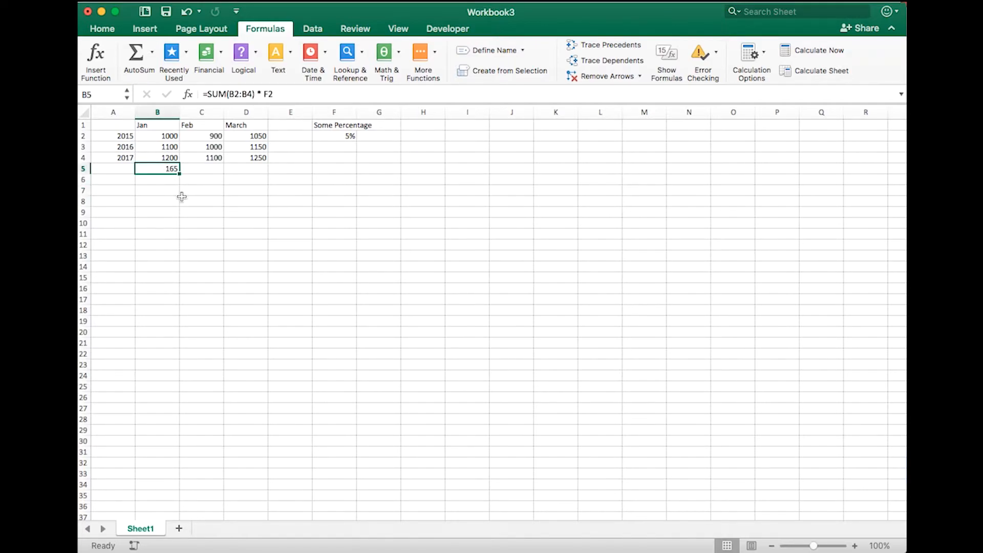
pyautogui.moveTo(182, 173); pyautogui.dragTo(215, 172)
pyautogui.click(167, 172)
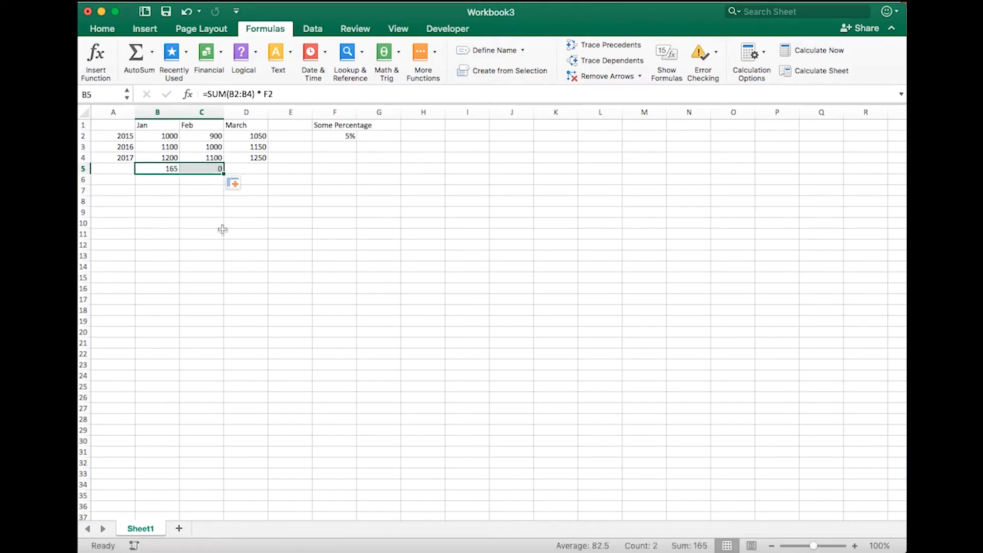
pyautogui.click(207, 168)
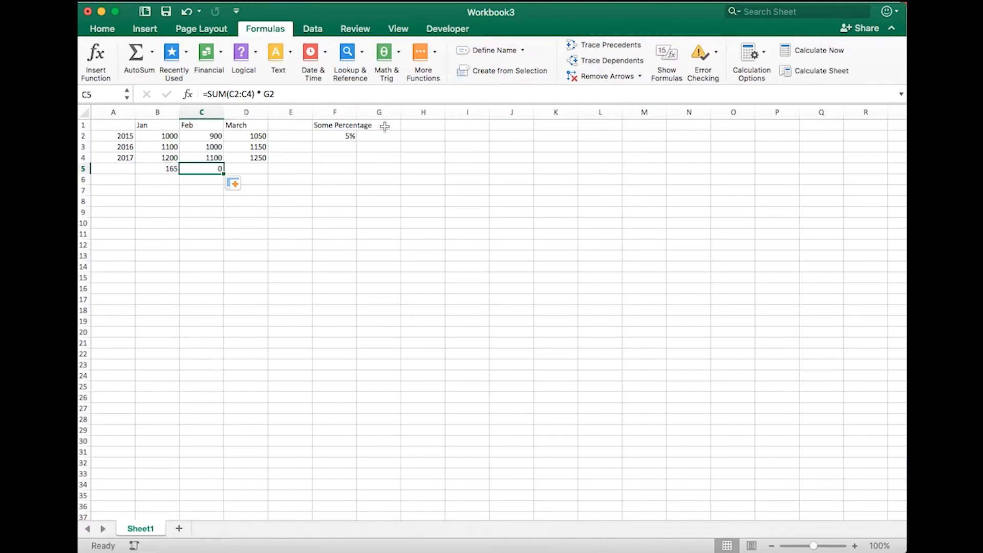
# Clear the copied Feb formula from cell C5
pyautogui.click(193, 203)
pyautogui.click(203, 170)
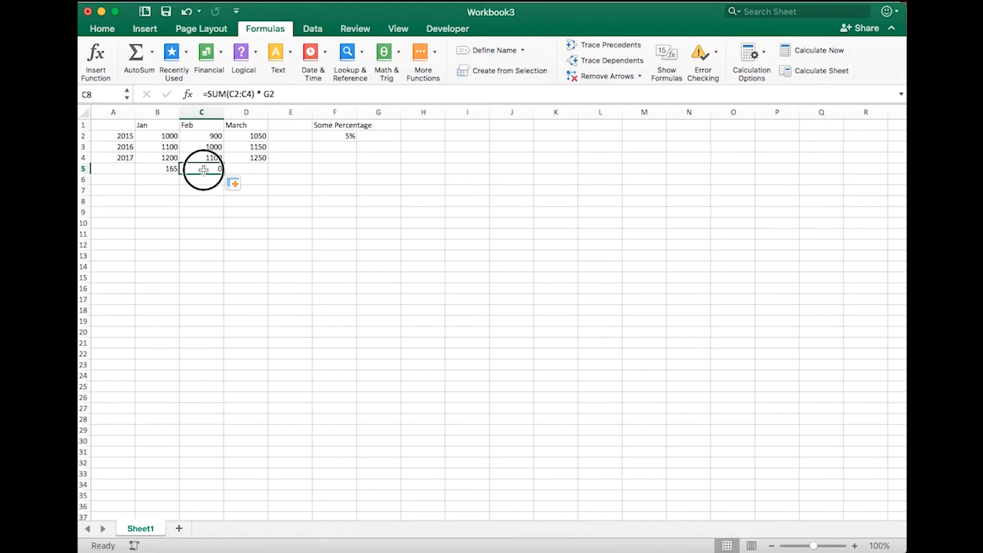
pyautogui.press('Delete')
# Make the percentage reference in B5 absolute so the formula reads =SUM(B2:B4) * $F$2
pyautogui.press('Left')
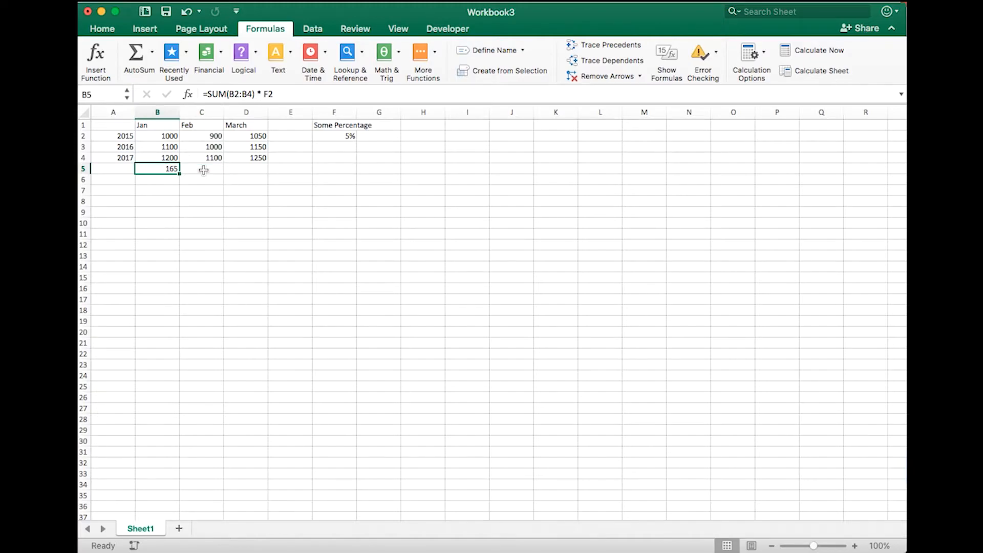
pyautogui.click(290, 94)
pyautogui.press('Left')
pyautogui.write('$F')
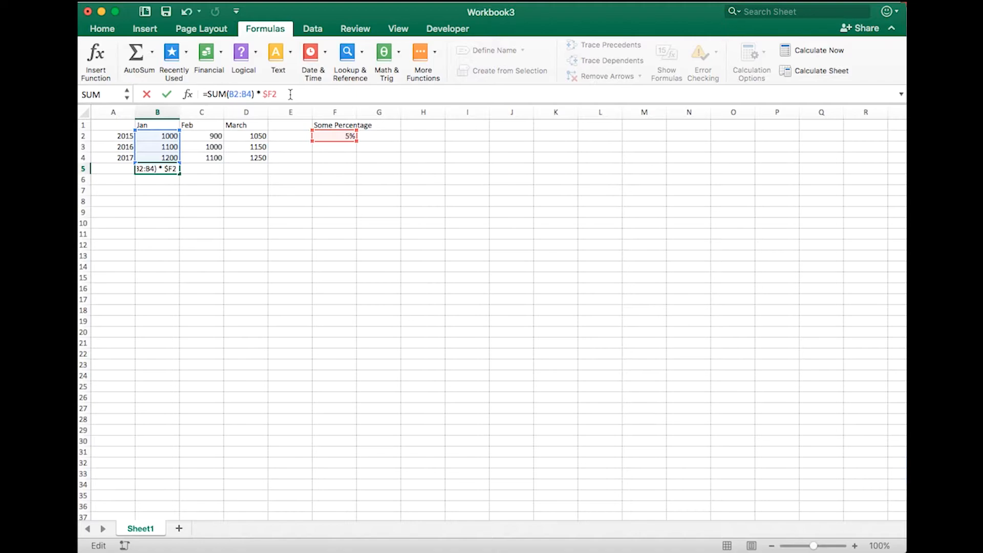
pyautogui.write('$')
pyautogui.press('Return')
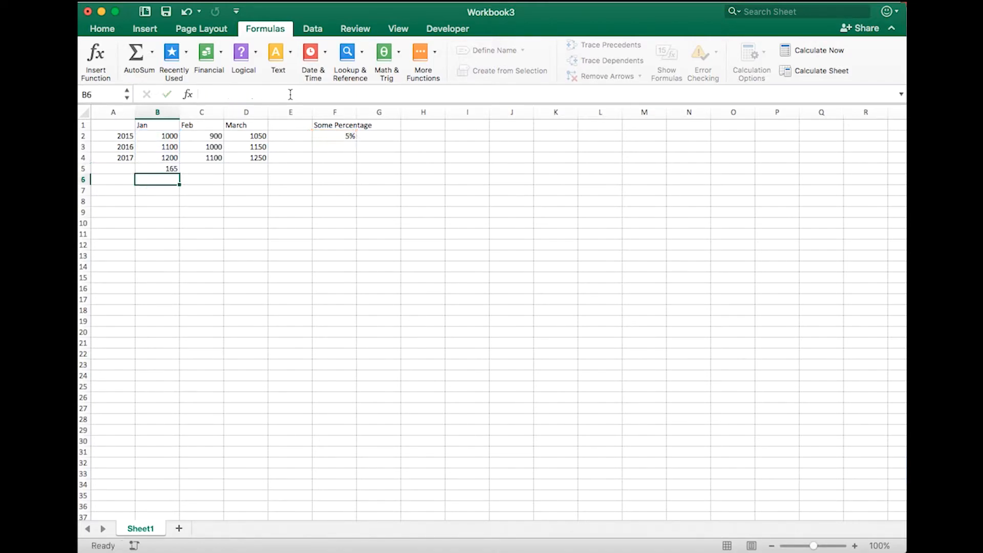
# Fill the B5 formula across to D5 and check the copied formula for Feb
pyautogui.moveTo(180, 174); pyautogui.dragTo(254, 172)
pyautogui.click(243, 206)
pyautogui.click(205, 170)
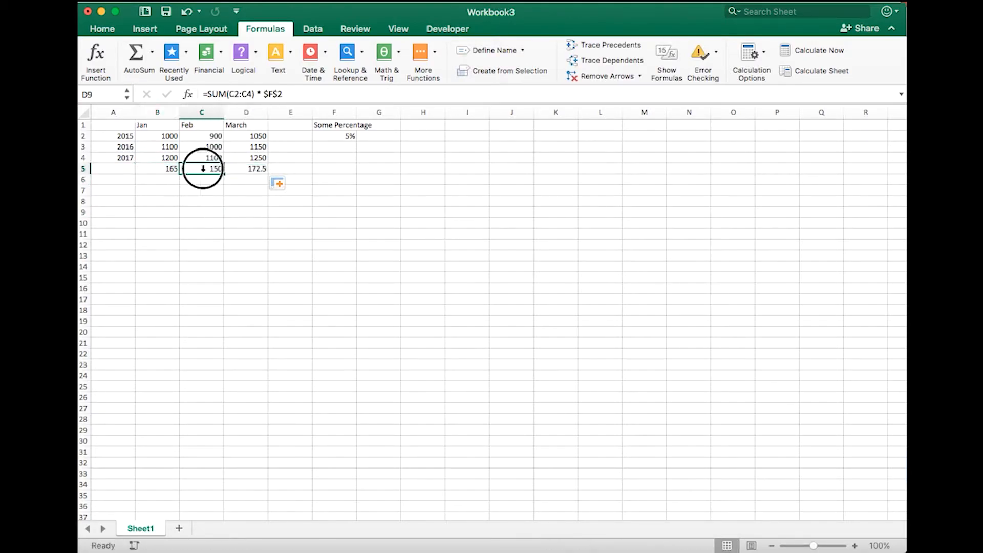
# Compare the percentage references in the Jan, Feb and March total formulas in B5, C5 and D5
pyautogui.click(234, 171)
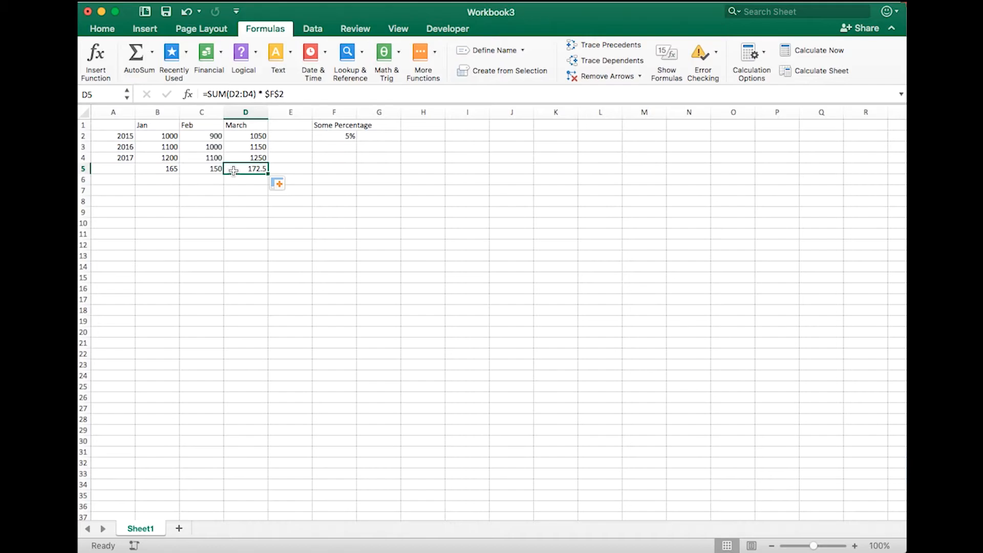
pyautogui.click(172, 171)
pyautogui.click(214, 170)
pyautogui.click(240, 171)
pyautogui.click(163, 171)
pyautogui.click(201, 169)
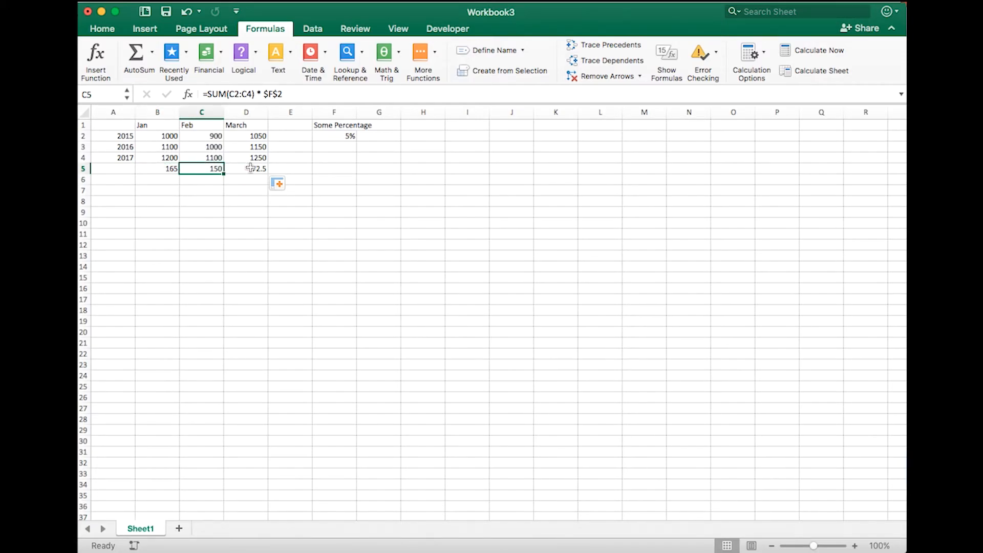
pyautogui.click(250, 168)
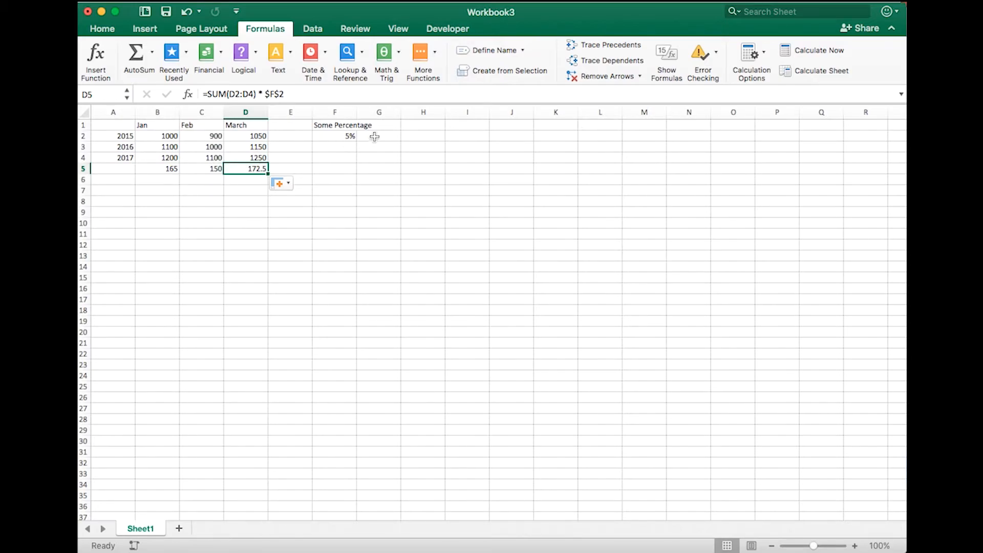
# Fill the Some Percentage heading from F1 across to H1
pyautogui.click(352, 125)
pyautogui.moveTo(360, 130); pyautogui.dragTo(423, 129)
pyautogui.click(335, 128)
pyautogui.moveTo(358, 130); pyautogui.dragTo(433, 128)
# Change the heading in G1 to Some Percentage 2 and the one in H1 to Some Percentage 3
pyautogui.click(378, 125)
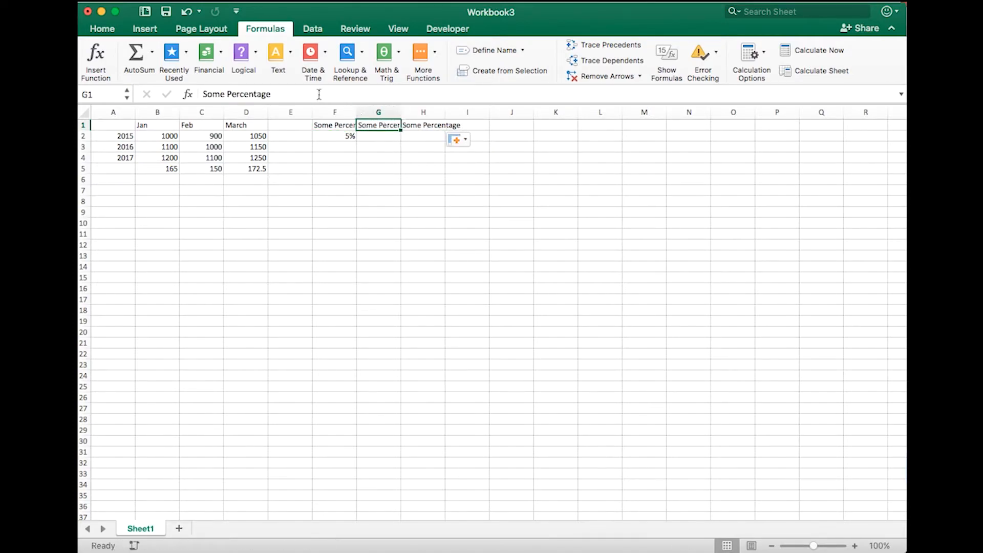
pyautogui.click(319, 94)
pyautogui.write('2')
pyautogui.press('Return')
pyautogui.press('Up')
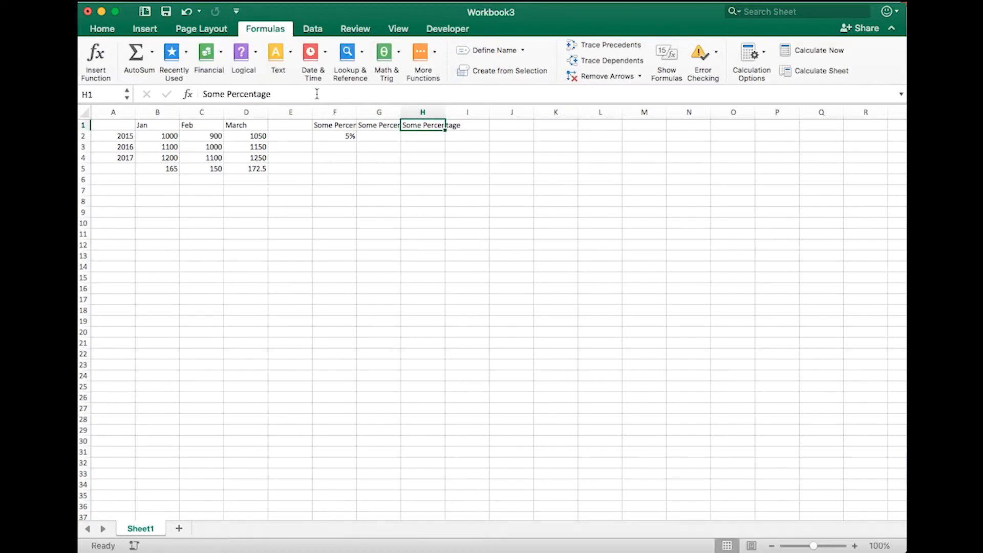
pyautogui.click(317, 93)
pyautogui.write('3')
pyautogui.press('Return')
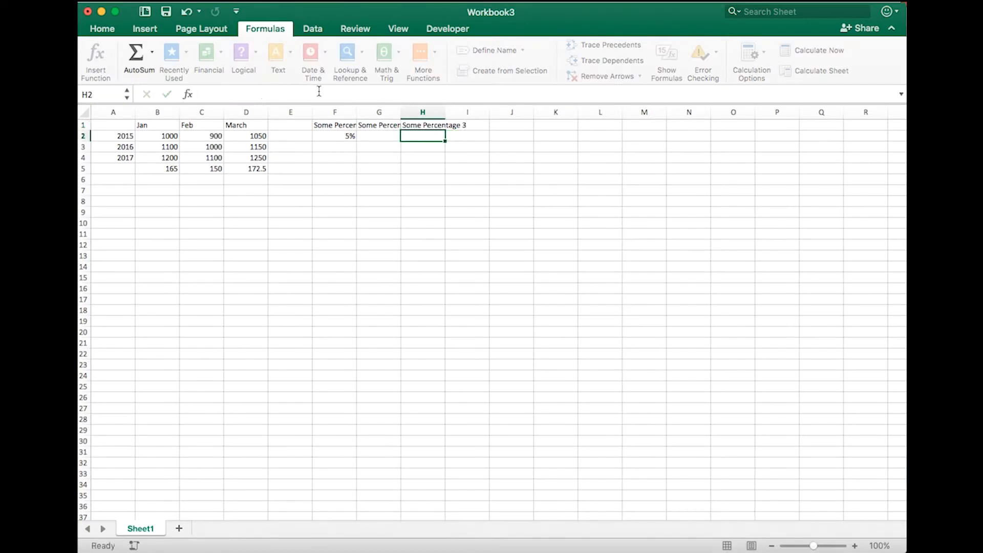
# Enter 6% in G2 and 7% in H2 beneath the new percentage headings
pyautogui.press('Left')
pyautogui.write('6%')
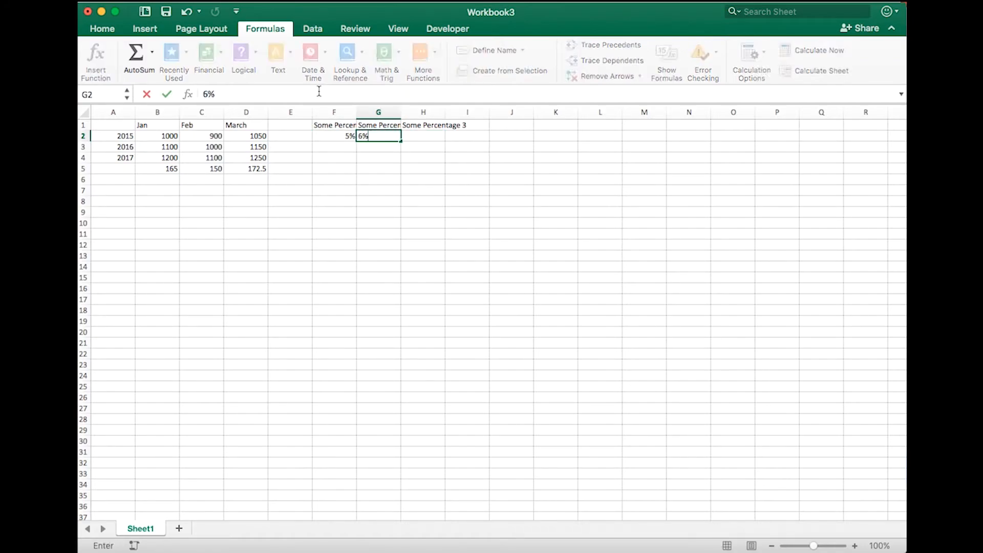
pyautogui.press('Tab')
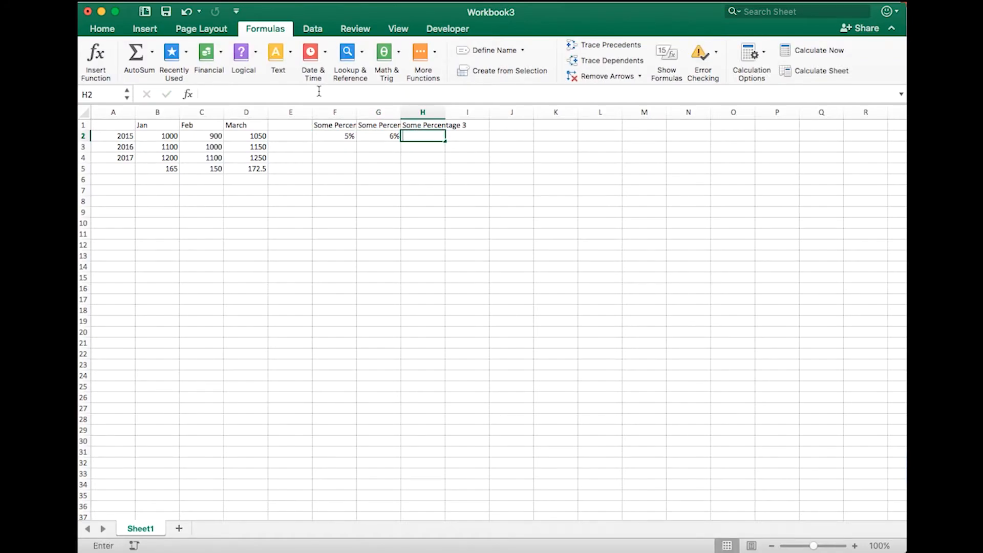
pyautogui.write('7%')
pyautogui.press('Return')
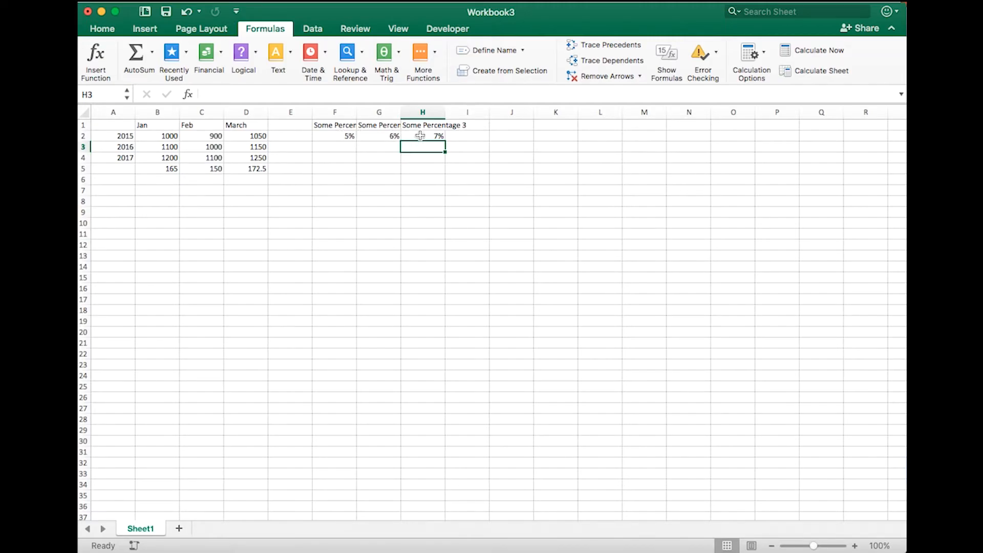
# Remove the column lock from the percentage reference in B5 so the formula reads =SUM(B2:B4) * F$2
pyautogui.click(166, 169)
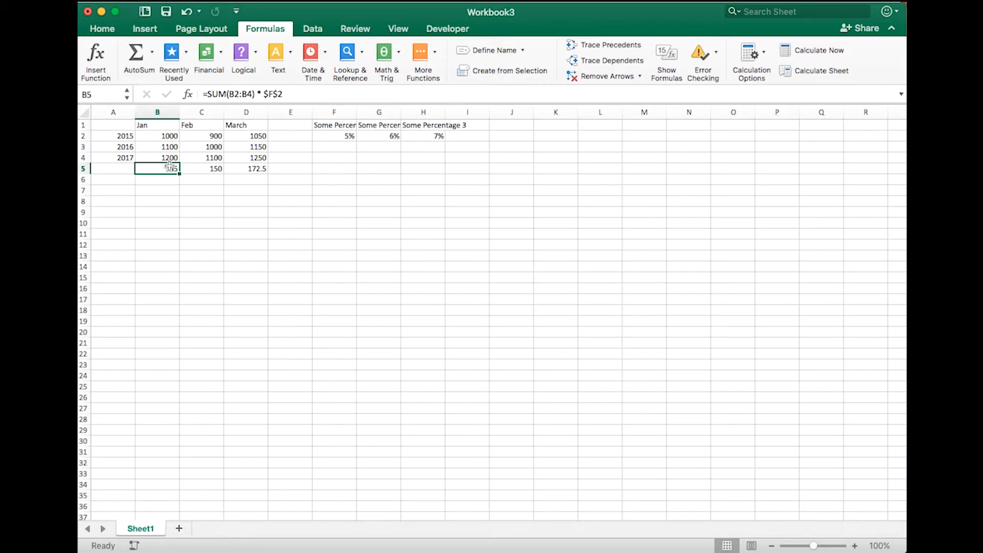
pyautogui.click(277, 94)
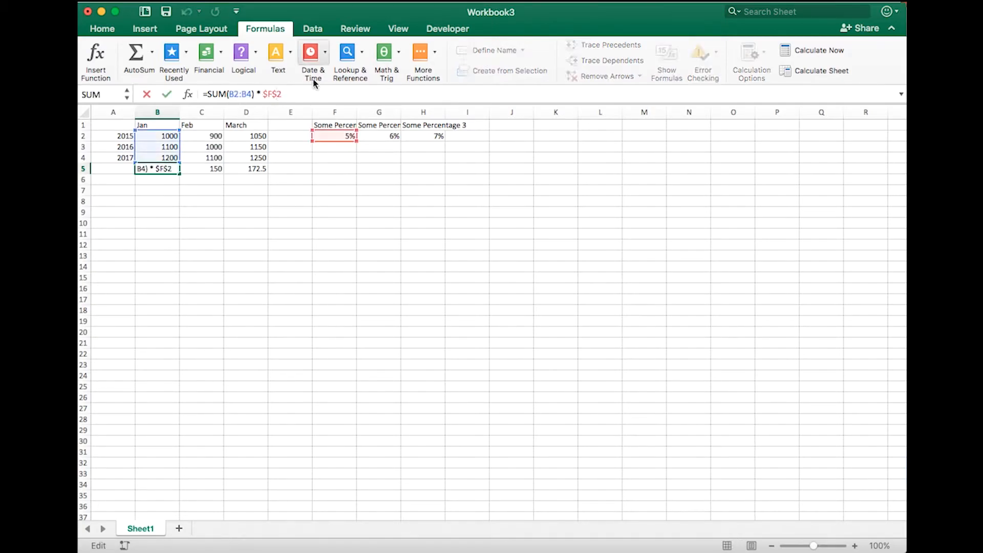
pyautogui.press('Delete')
pyautogui.press('Return')
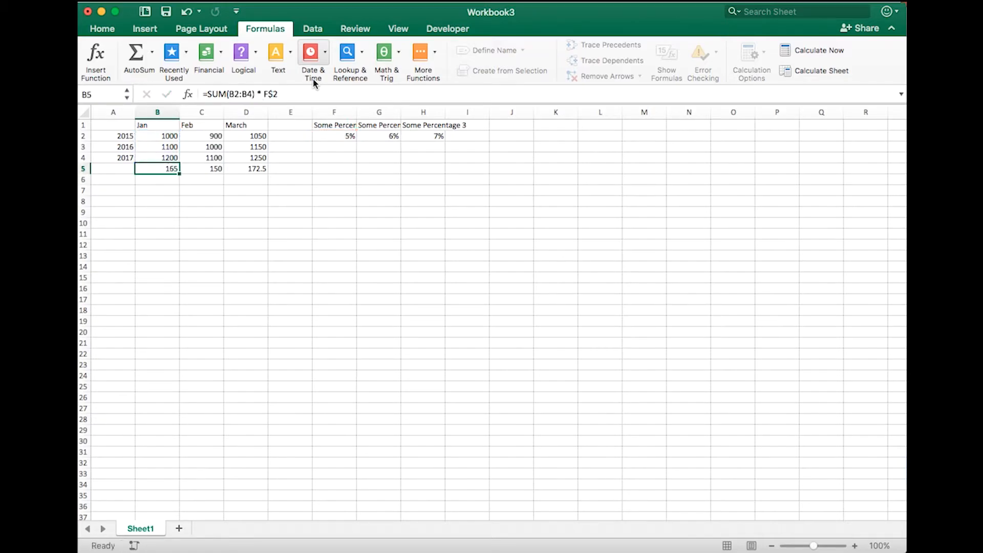
# Fill the B5 formula across to D5 and check which percentage cell the Feb and March copies reference
pyautogui.moveTo(179, 173); pyautogui.dragTo(249, 174)
pyautogui.click(207, 174)
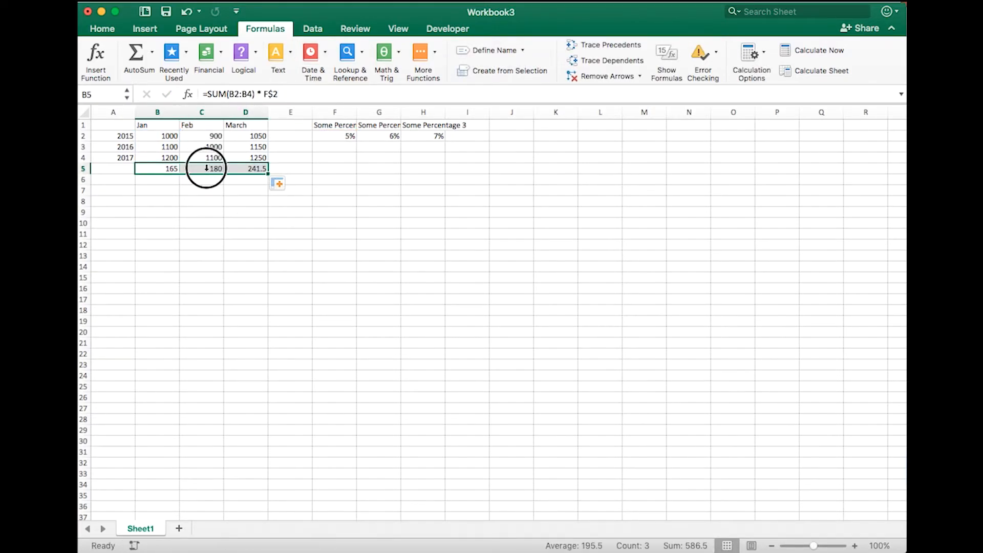
pyautogui.click(299, 92)
pyautogui.press('Tab')
pyautogui.click(319, 92)
pyautogui.click(190, 214)
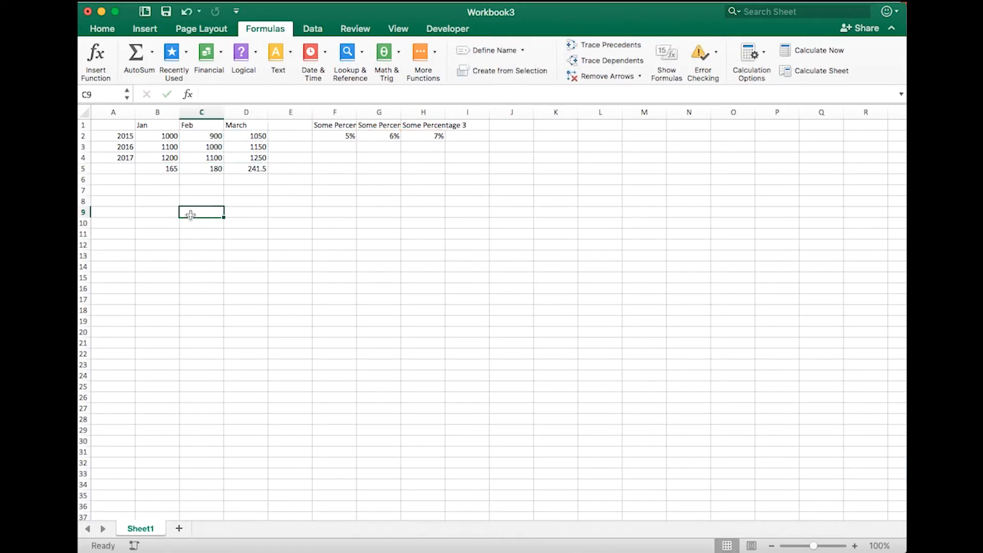
# Clear the totals in B5:D5 and the percentage headings and values in F1:H2
pyautogui.moveTo(154, 168); pyautogui.dragTo(267, 170)
pyautogui.press('Delete')
pyautogui.moveTo(340, 126); pyautogui.dragTo(443, 137)
pyautogui.press('Delete')
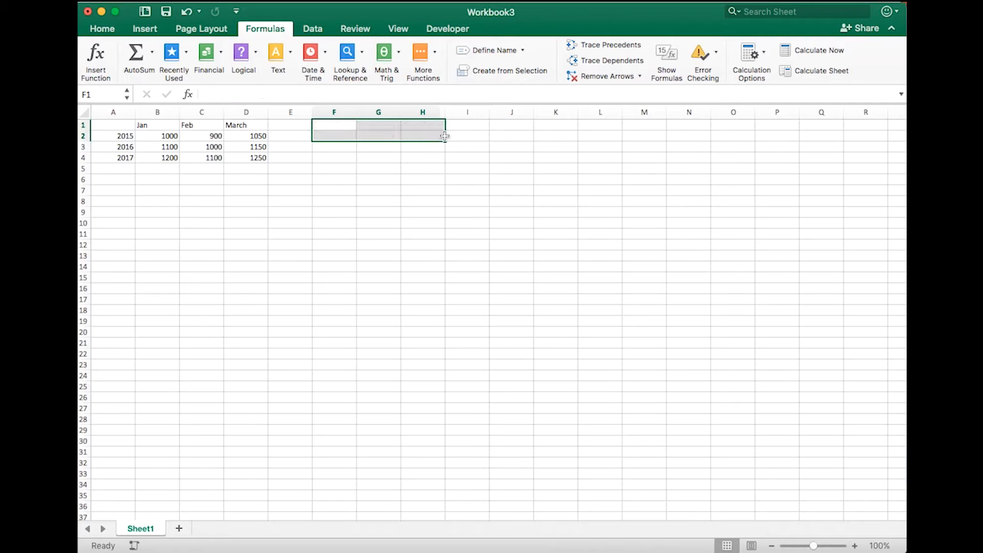
pyautogui.click(328, 246)
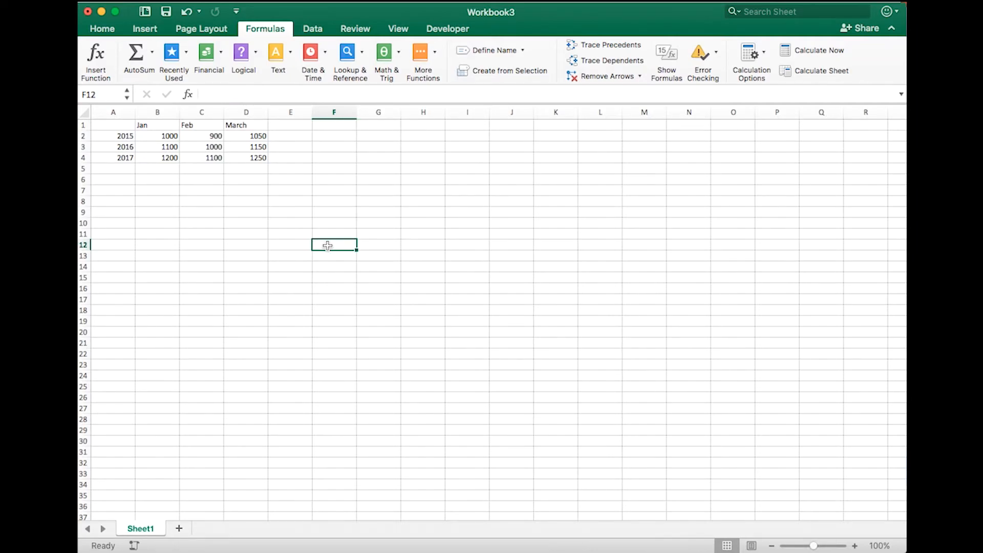
# Total the Jan values in B5 with the formula =B2+B3+B4
pyautogui.click(159, 169)
pyautogui.click(262, 92)
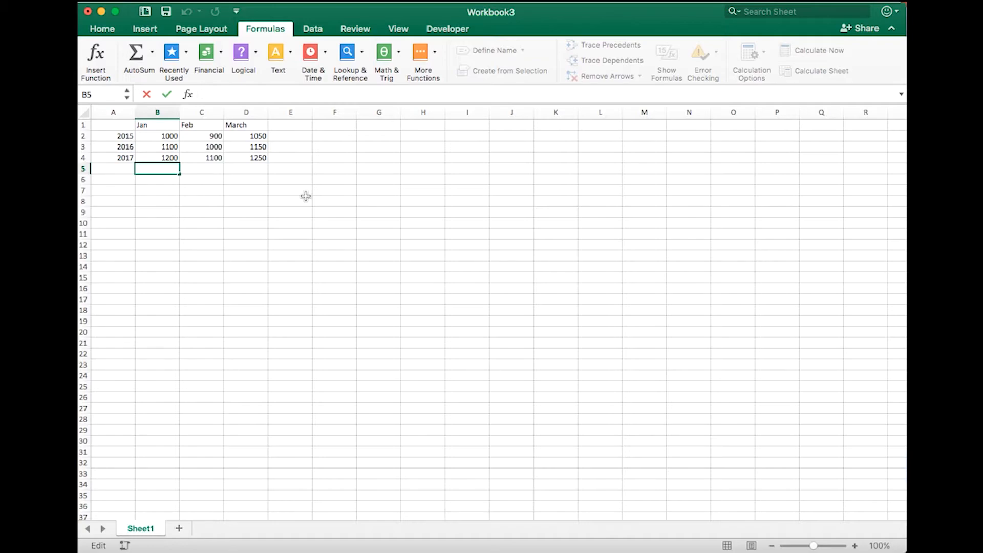
pyautogui.write('=B2+')
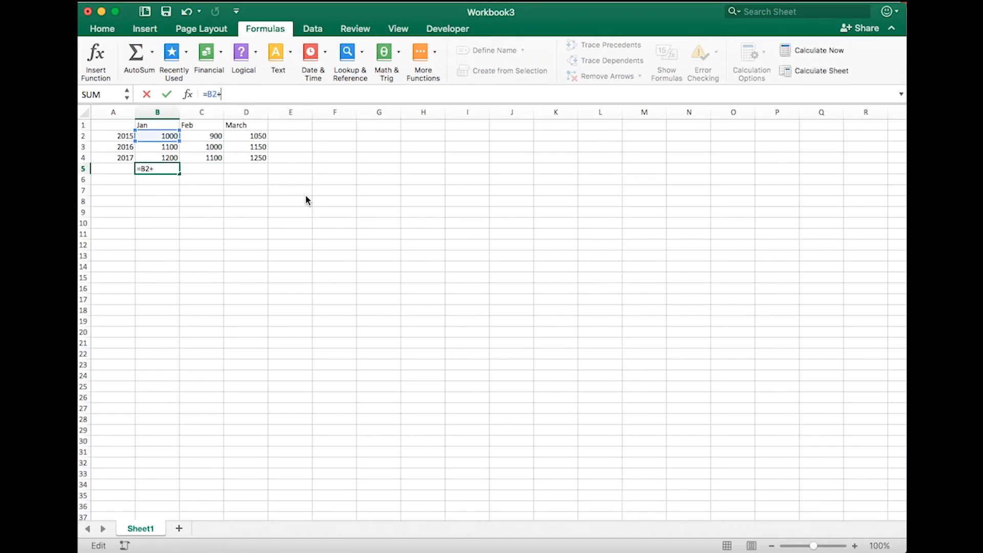
pyautogui.write('B3+B4')
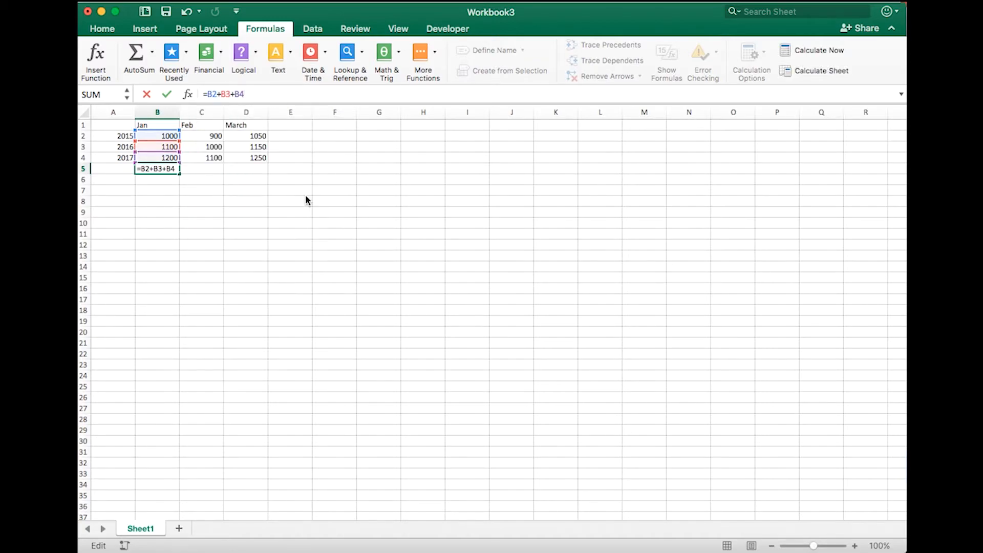
pyautogui.press('Return')
pyautogui.press('Up')
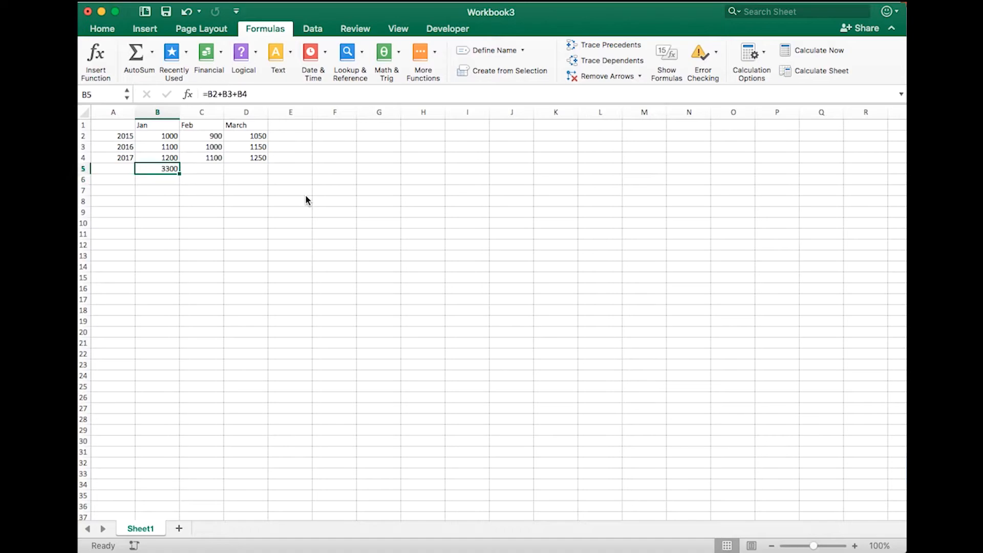
# Append a multiplication by .05 to the B5 formula, making it =B2+B3+B4 * 0.05
pyautogui.click(313, 94)
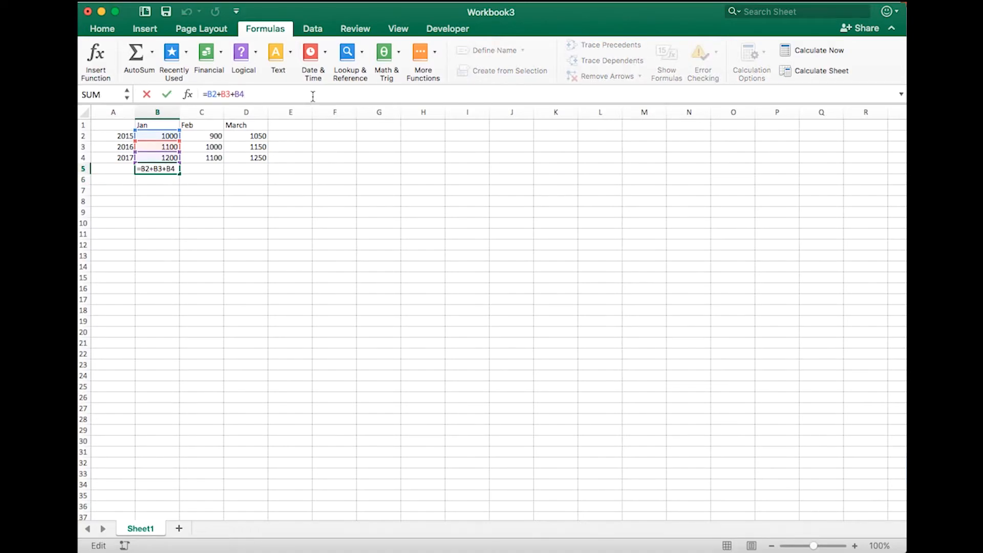
pyautogui.write('&')
pyautogui.press('BackSpace')
pyautogui.write('* .05')
pyautogui.press('Return')
pyautogui.press('Up')
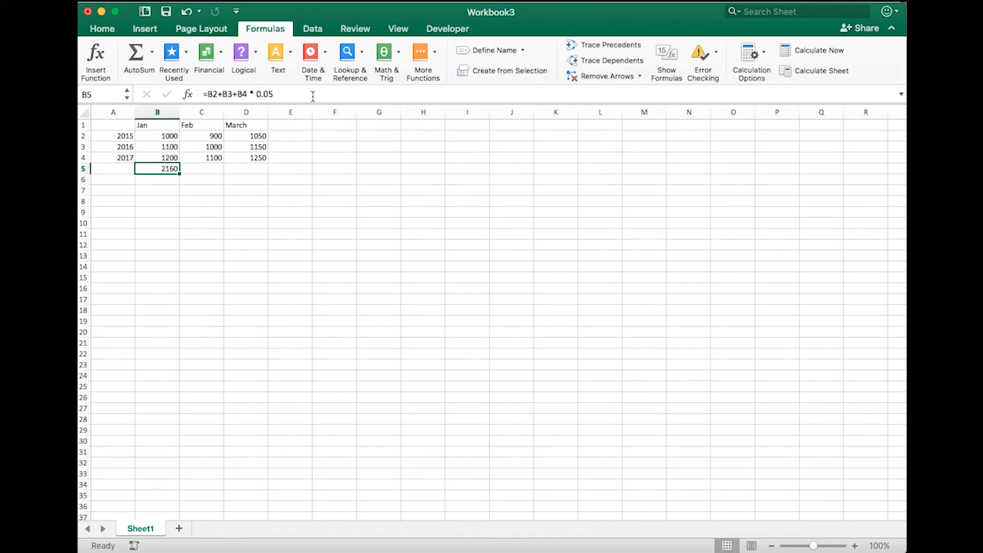
# Put parentheses around the addition in B5 so the formula reads =(B2+B3+B4) * 0.05
pyautogui.click(312, 96)
pyautogui.click(244, 94)
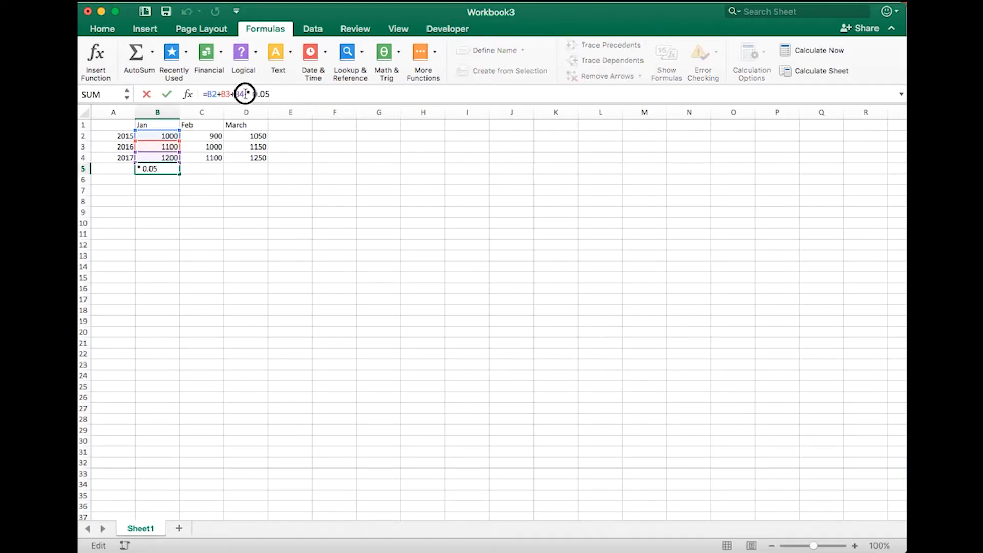
pyautogui.write(')')
pyautogui.press('Left')
pyautogui.press('Left')
pyautogui.press('Left')
pyautogui.press('Left')
pyautogui.press('Left')
pyautogui.press('Left')
pyautogui.press('Left')
pyautogui.press('Left')
pyautogui.press('Left')
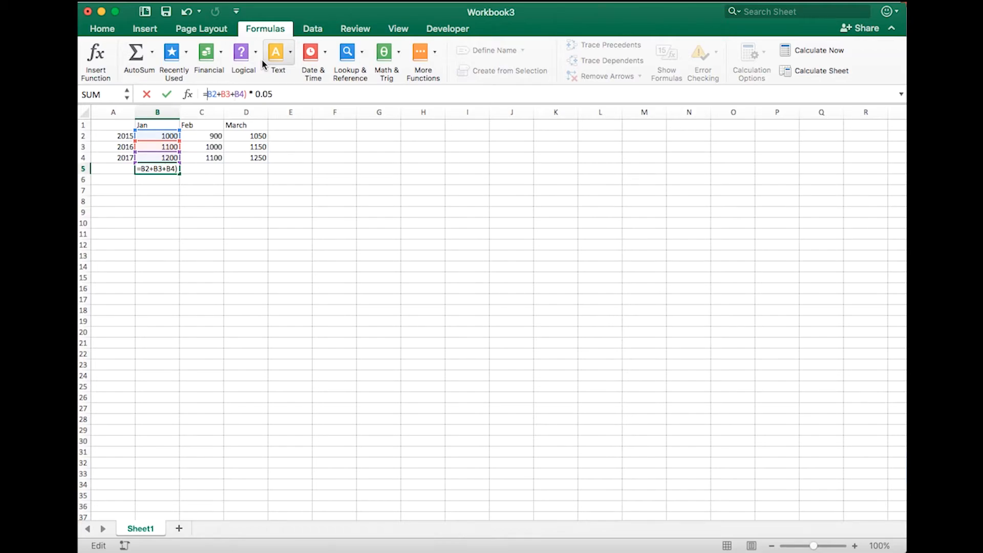
pyautogui.write('(')
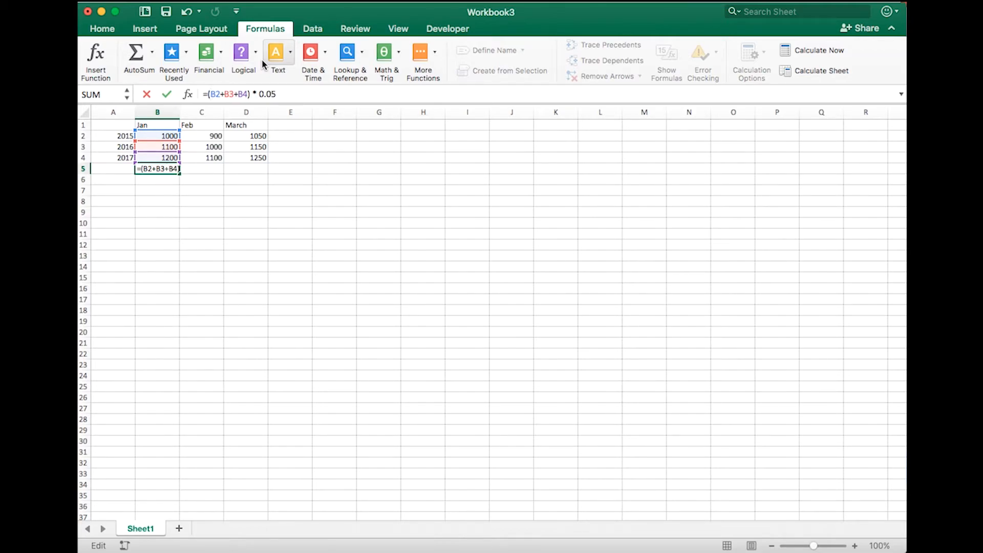
pyautogui.press('Return')
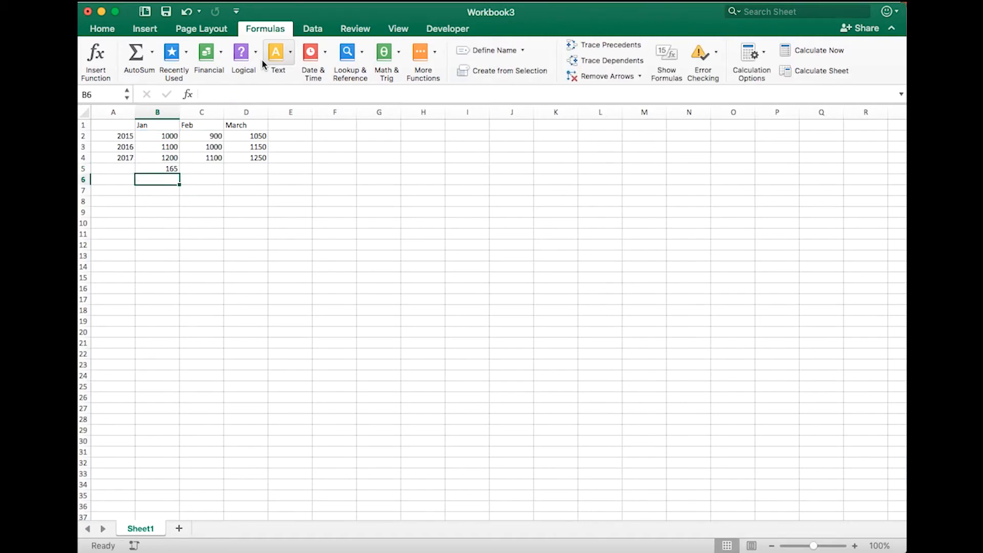
# Examine the parenthesised addition in the B5 formula and clear the cell
pyautogui.press('Up')
pyautogui.click(303, 95)
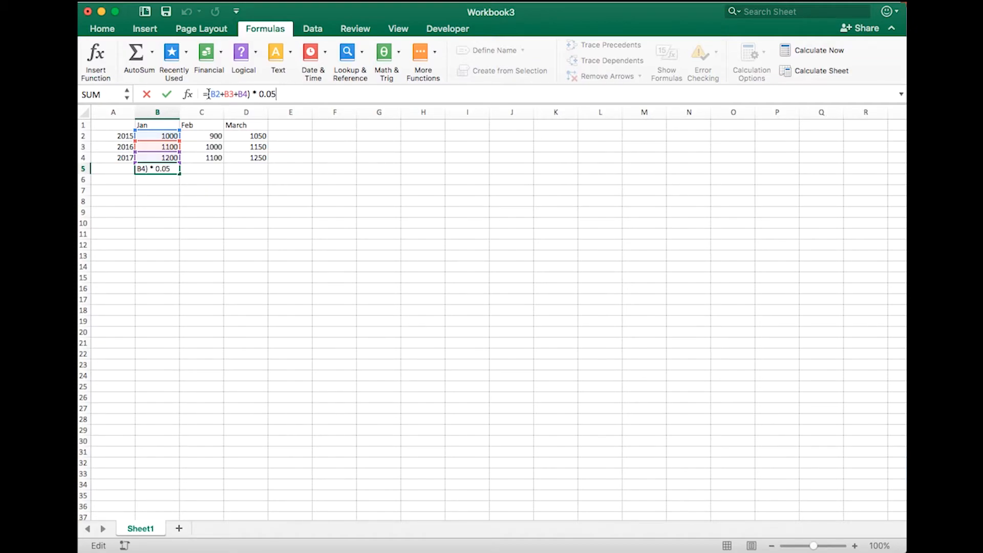
pyautogui.moveTo(209, 94); pyautogui.dragTo(247, 94)
pyautogui.click(255, 94)
pyautogui.click(305, 93)
pyautogui.press('Left')
pyautogui.press('Left')
pyautogui.press('Left')
pyautogui.press('Left')
pyautogui.press('Left')
pyautogui.press('Left')
pyautogui.press('Left')
pyautogui.press('Return')
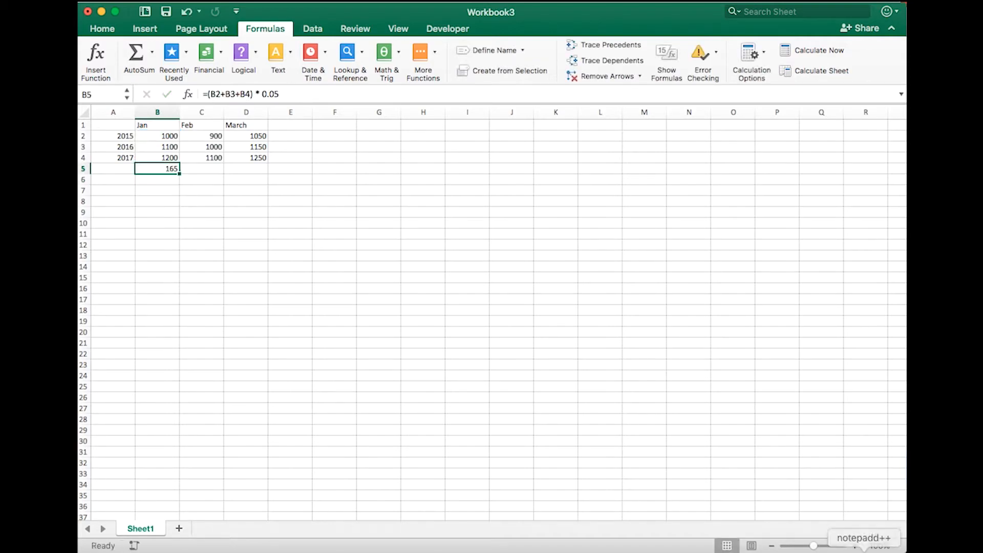
pyautogui.press('Delete')
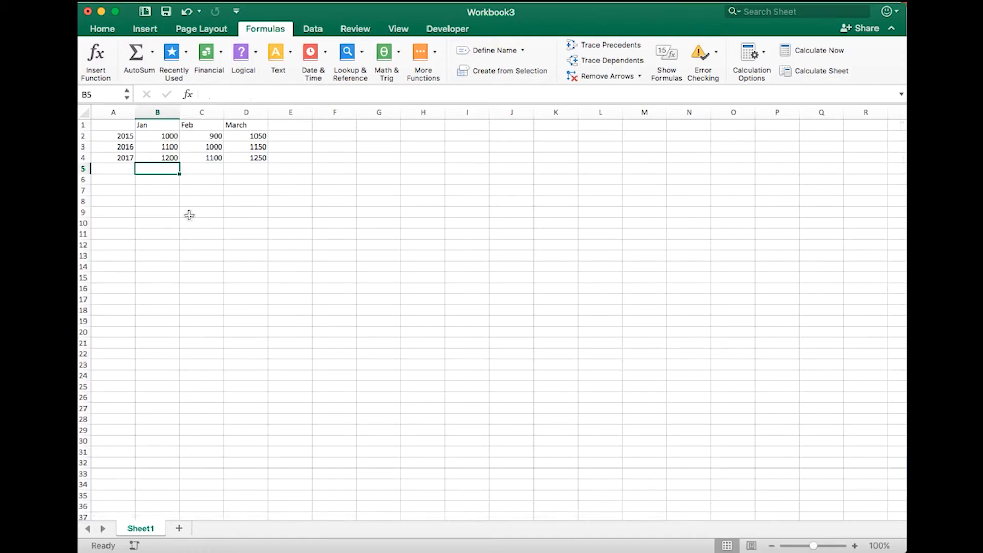
# Enter the words The, Quick, Brown and Fox in cells B6 through E6, one word per cell
pyautogui.press('Down')
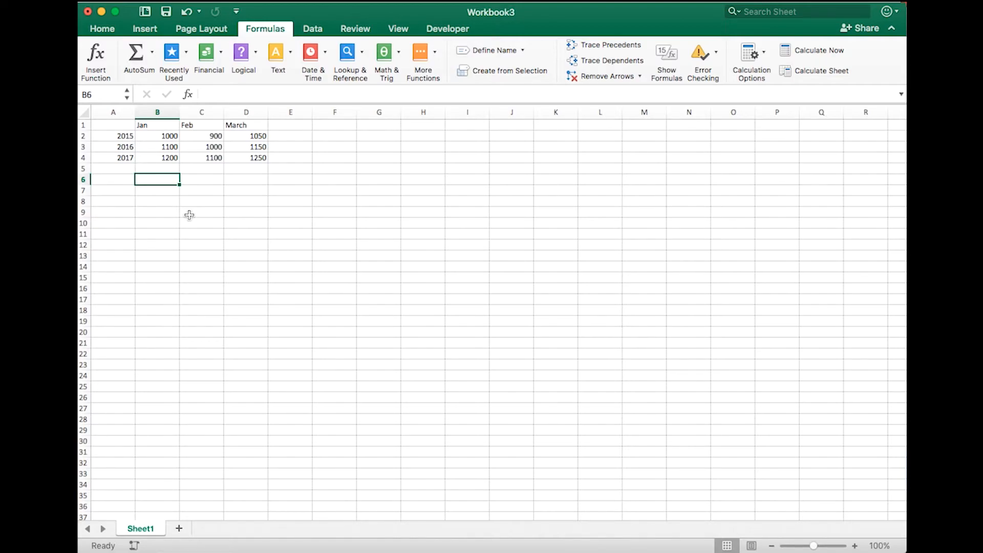
pyautogui.write('The')
pyautogui.press('Return')
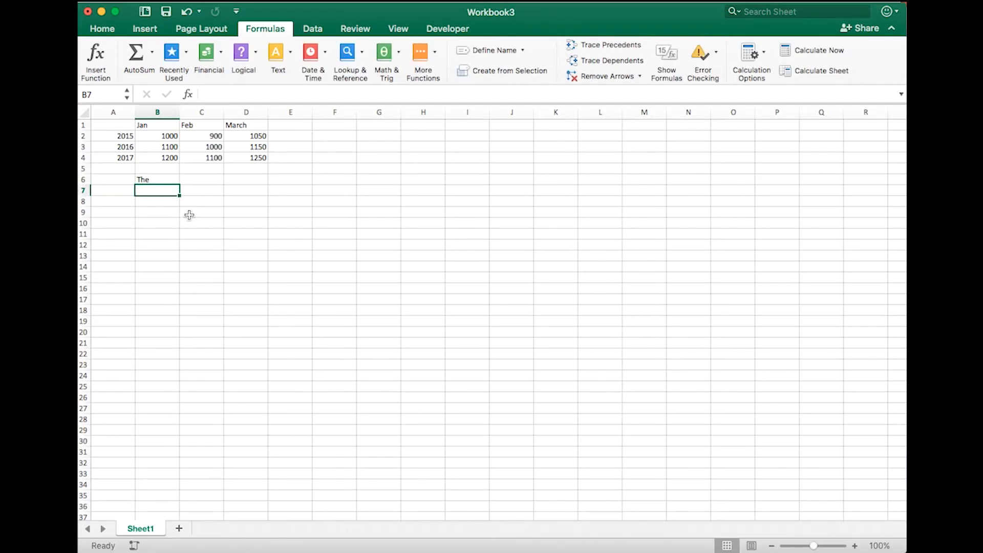
pyautogui.press('Up')
pyautogui.press('Right')
pyautogui.write('Quick')
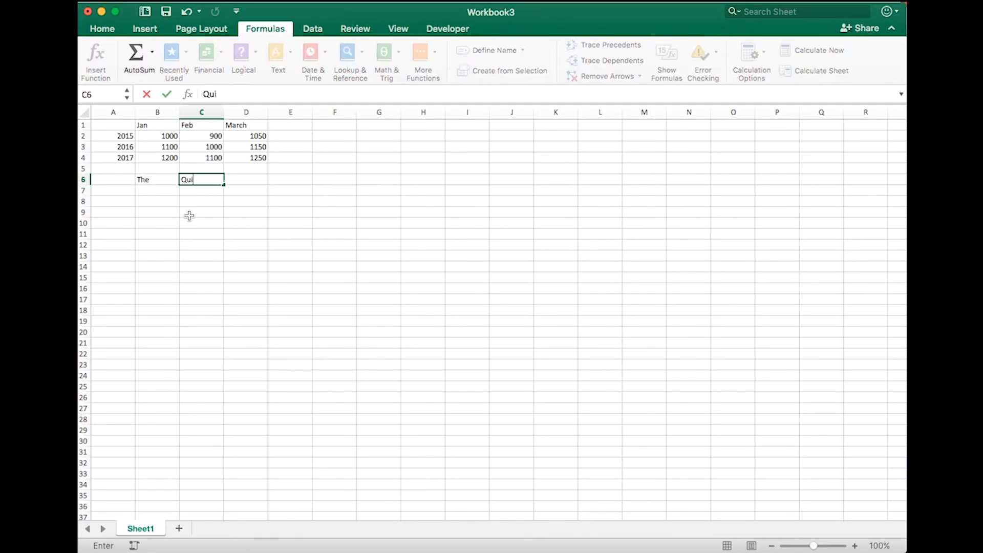
pyautogui.press('Right')
pyautogui.press('Right')
pyautogui.press('Left')
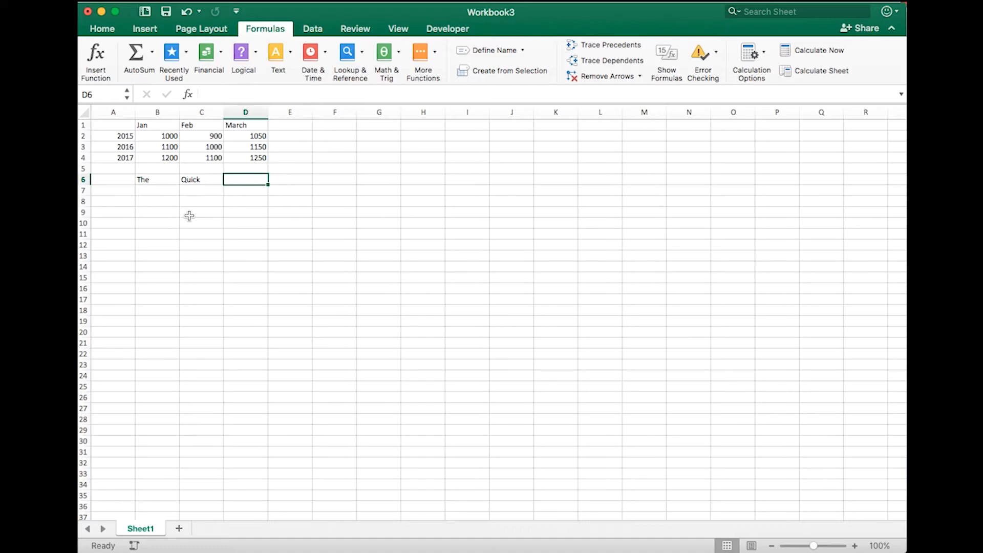
pyautogui.write('Brown')
pyautogui.press('Right')
pyautogui.write('Fox')
pyautogui.press('Right')
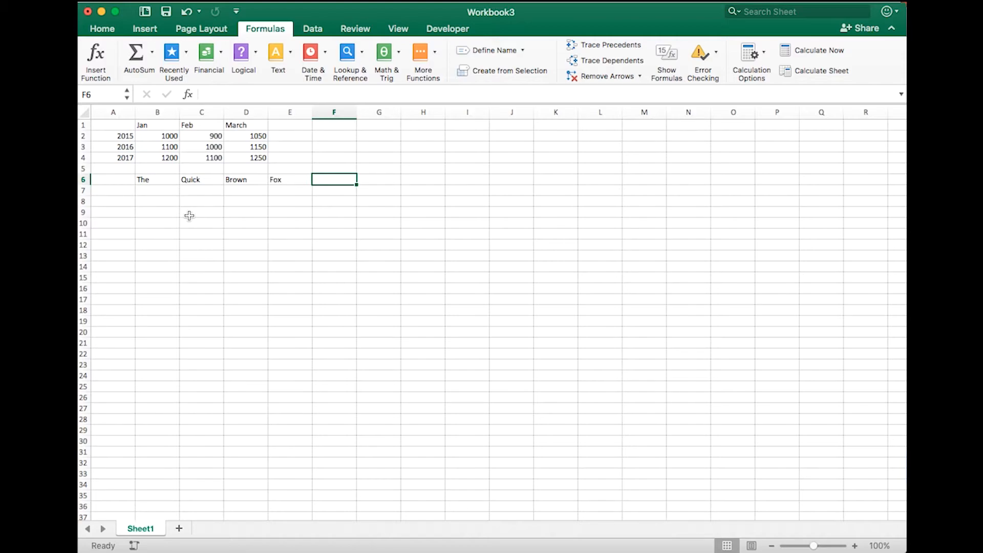
# Enter the formula =B6 & C6 & D6 & E6 in cell F6 to join the four words
pyautogui.write('=B6 & ')
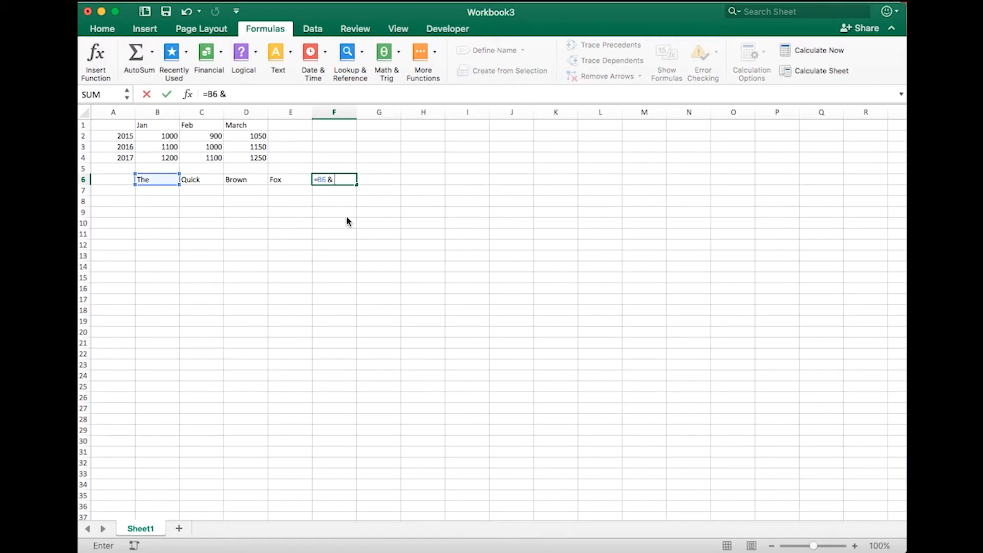
pyautogui.write('C6 & D6 & ')
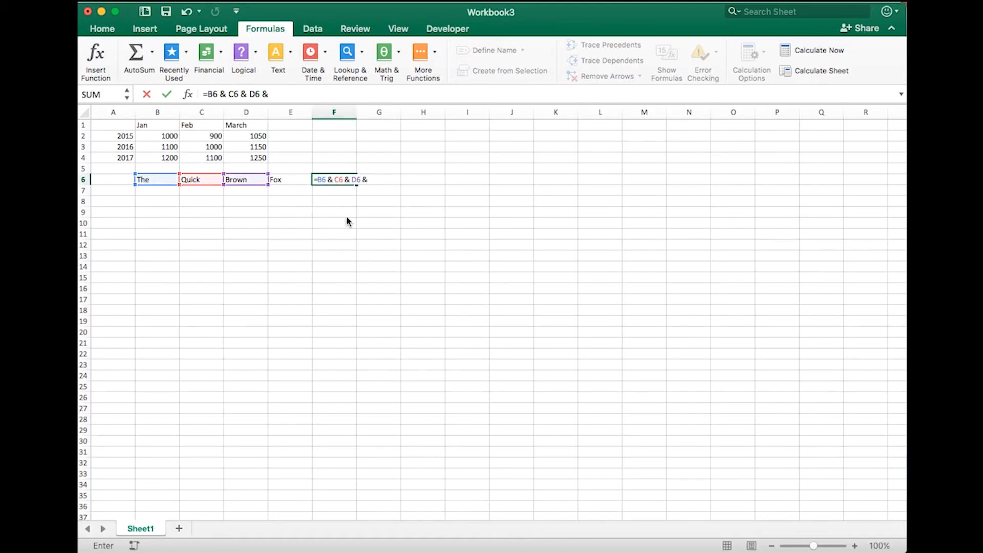
pyautogui.write('E')
pyautogui.press('BackSpace')
pyautogui.write('E6')
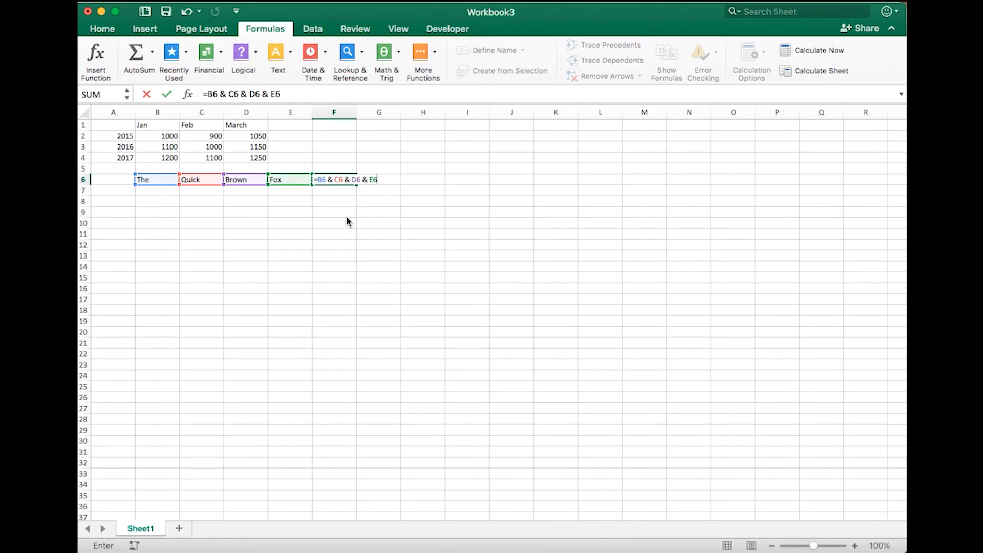
pyautogui.press('Return')
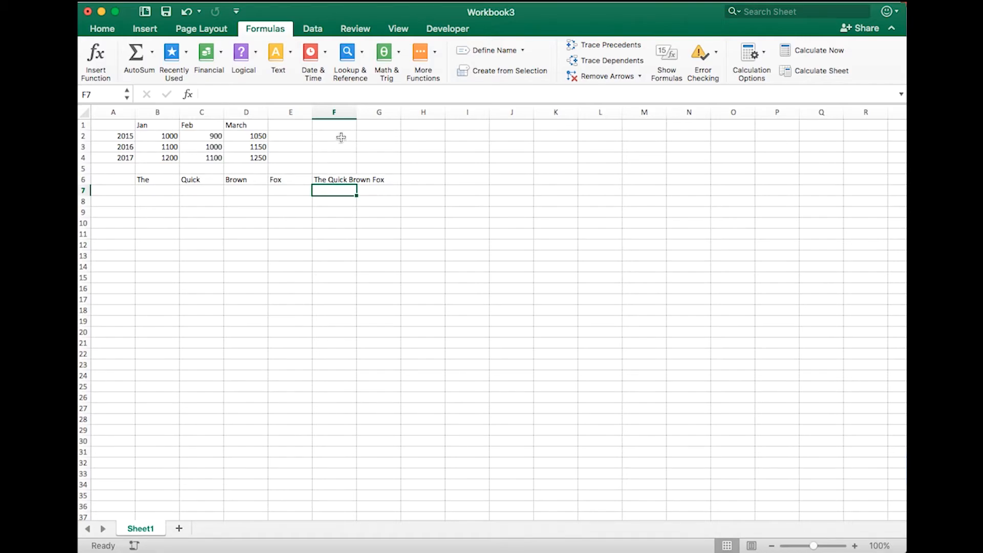
pyautogui.moveTo(168, 191); pyautogui.dragTo(310, 184)
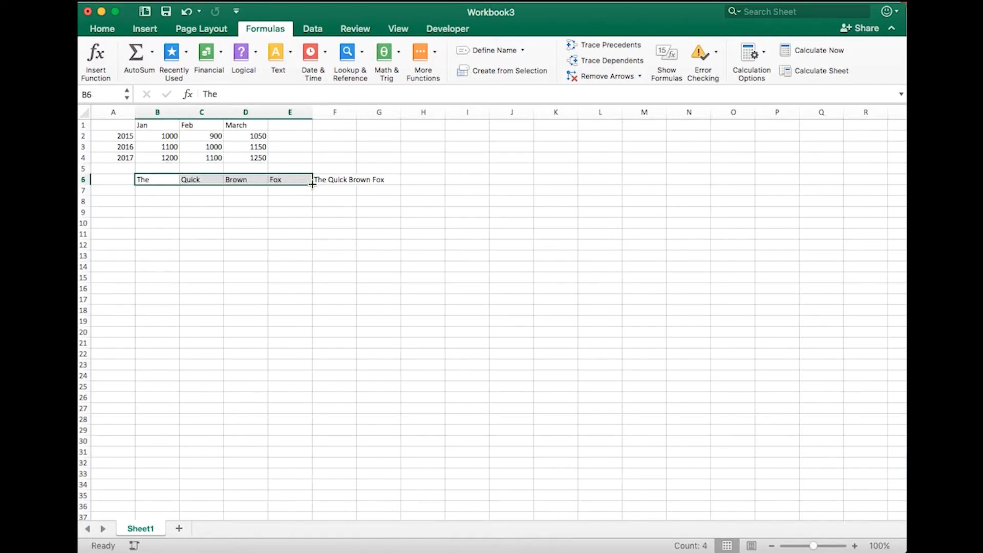
pyautogui.click(167, 184)
pyautogui.moveTo(178, 185); pyautogui.dragTo(171, 225)
pyautogui.click(161, 265)
pyautogui.moveTo(170, 192); pyautogui.dragTo(167, 222)
pyautogui.press('Delete')
# Fill the four words in B6:E6 and the joining formula in F6 down through row 9
pyautogui.moveTo(157, 179); pyautogui.dragTo(309, 214)
pyautogui.click(331, 180)
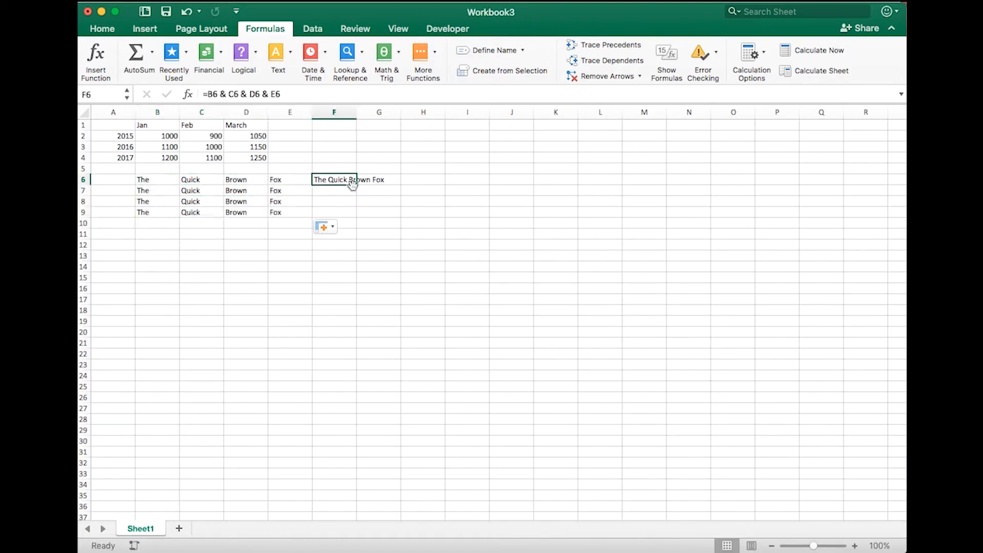
pyautogui.moveTo(356, 185); pyautogui.dragTo(354, 214)
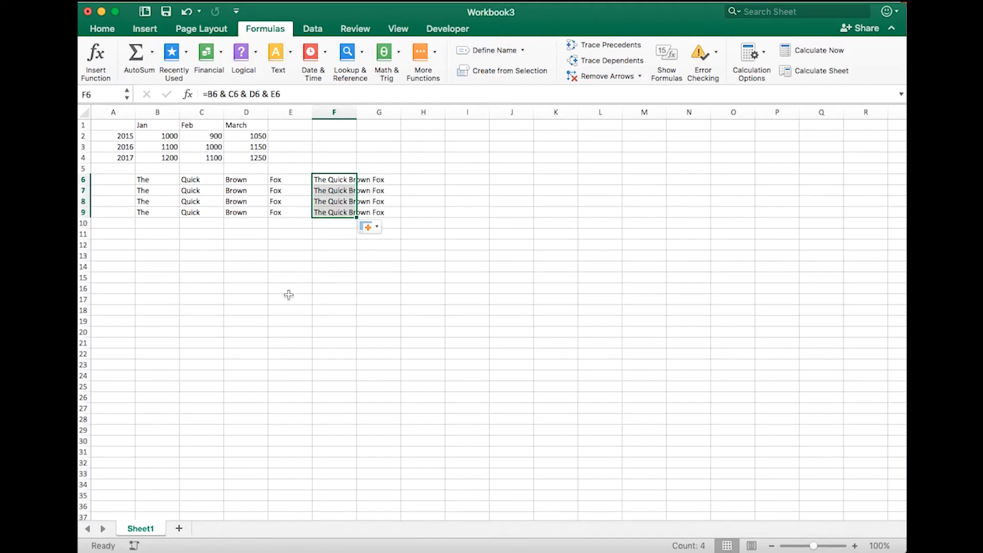
# Examine the row references in the copied joining formulas in F7 through F9
pyautogui.click(257, 280)
pyautogui.click(335, 215)
pyautogui.click(333, 203)
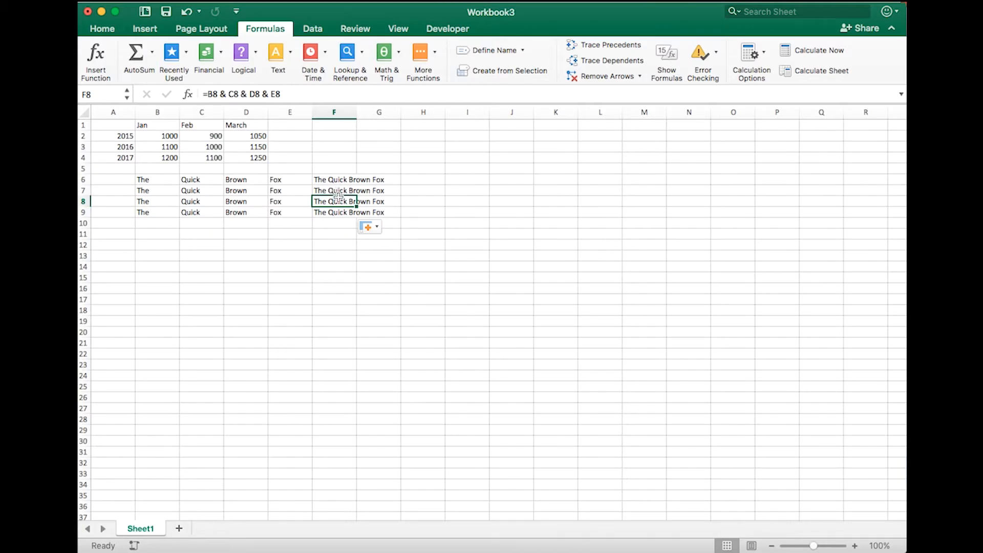
pyautogui.click(333, 214)
pyautogui.click(340, 193)
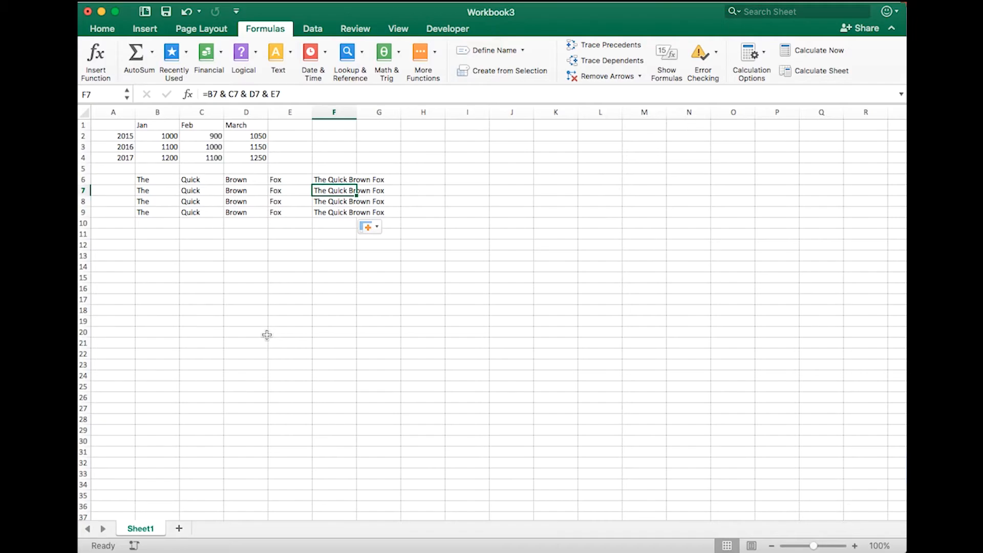
pyautogui.click(271, 275)
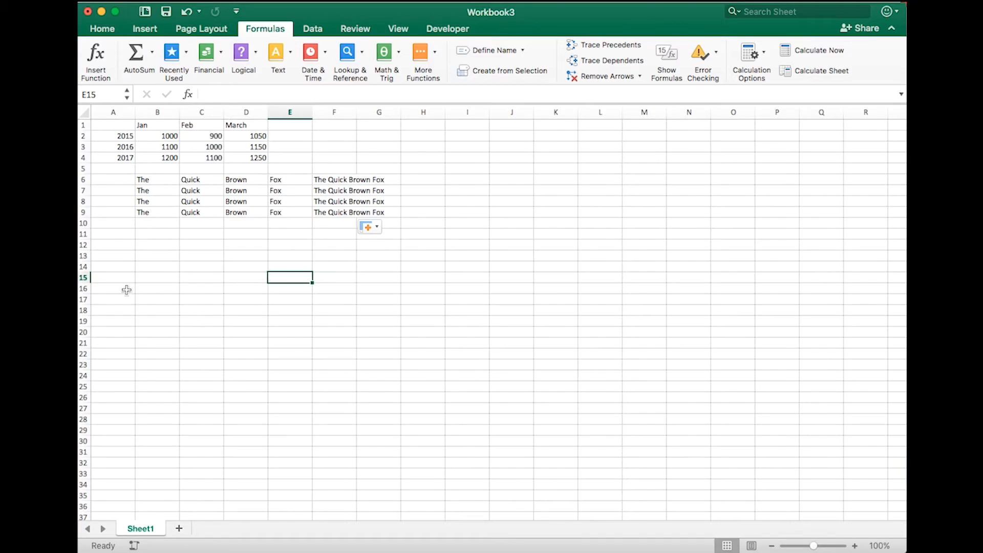
pyautogui.click(163, 236)
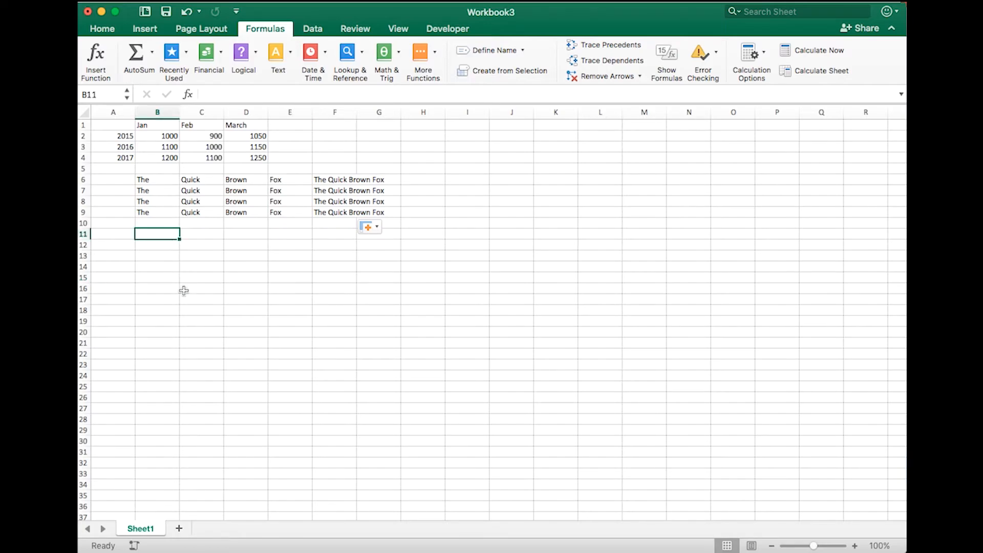
# Enter =LEN(F6) in cell H6 and fill the formula down to H9
pyautogui.click(417, 180)
pyautogui.write('=')
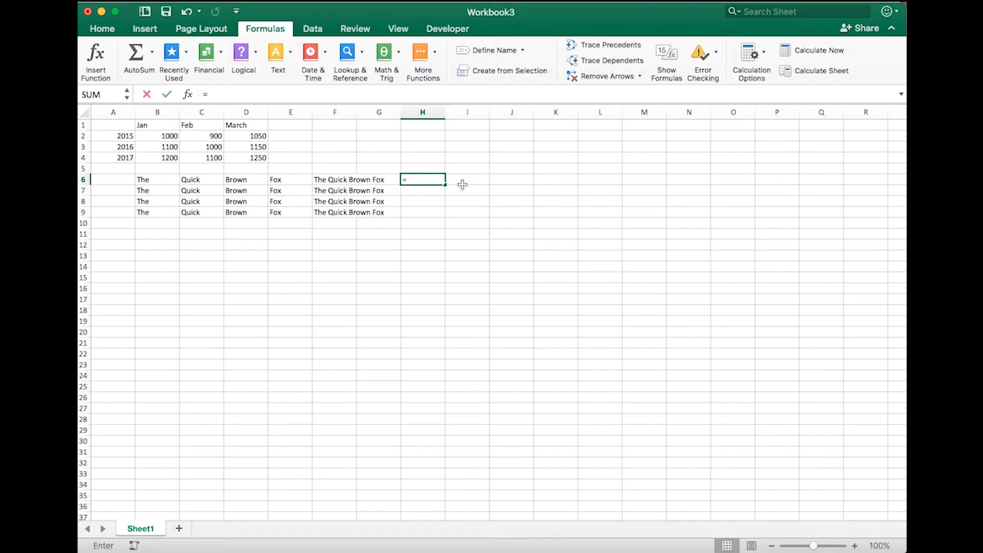
pyautogui.write('len(')
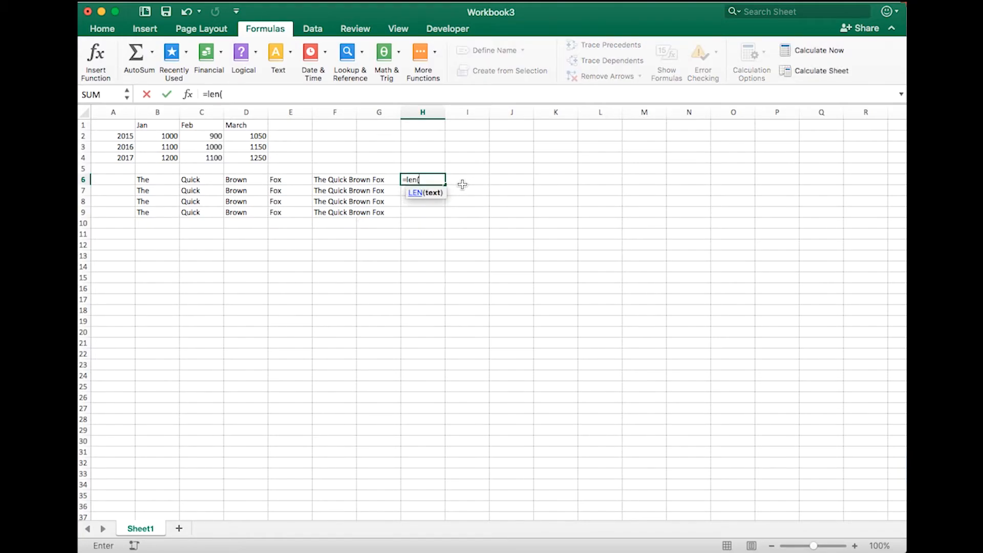
pyautogui.write('F6)')
pyautogui.press('Return')
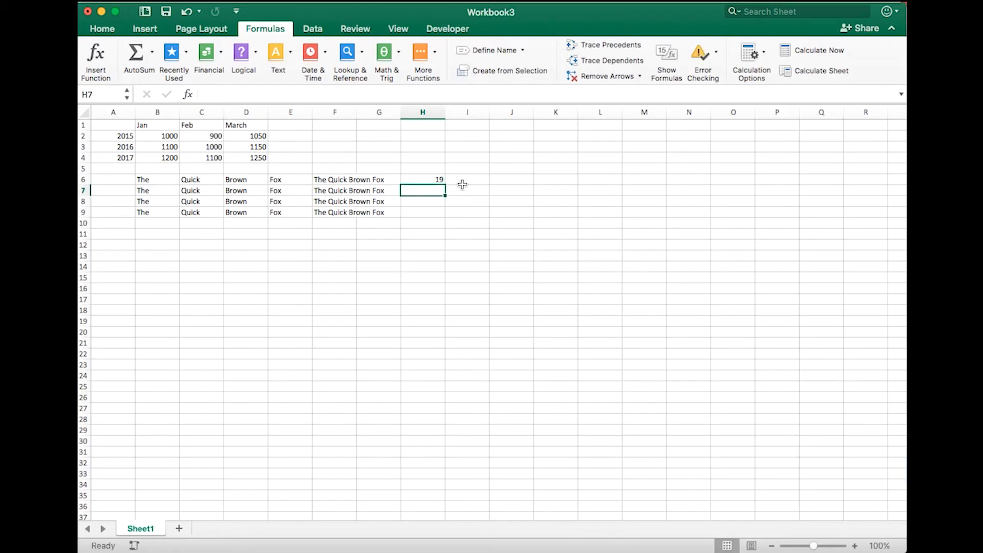
pyautogui.press('Up')
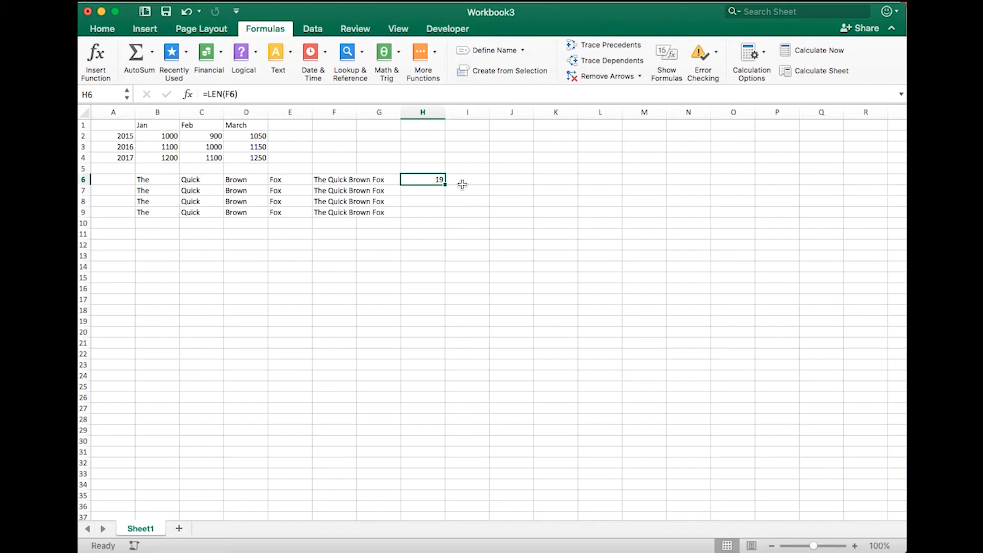
pyautogui.moveTo(445, 184); pyautogui.dragTo(427, 218)
pyautogui.click(409, 256)
pyautogui.press('Delete')
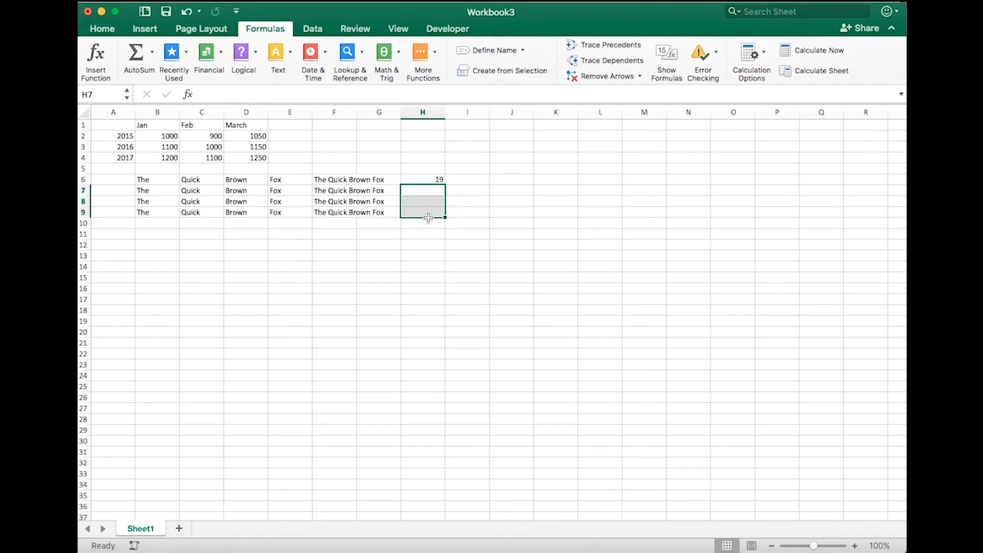
pyautogui.press('super+z')
# Remove the E9 reference from the F9 formula so it reads =B9 & C9 & D9
pyautogui.press('Left')
pyautogui.press('Left')
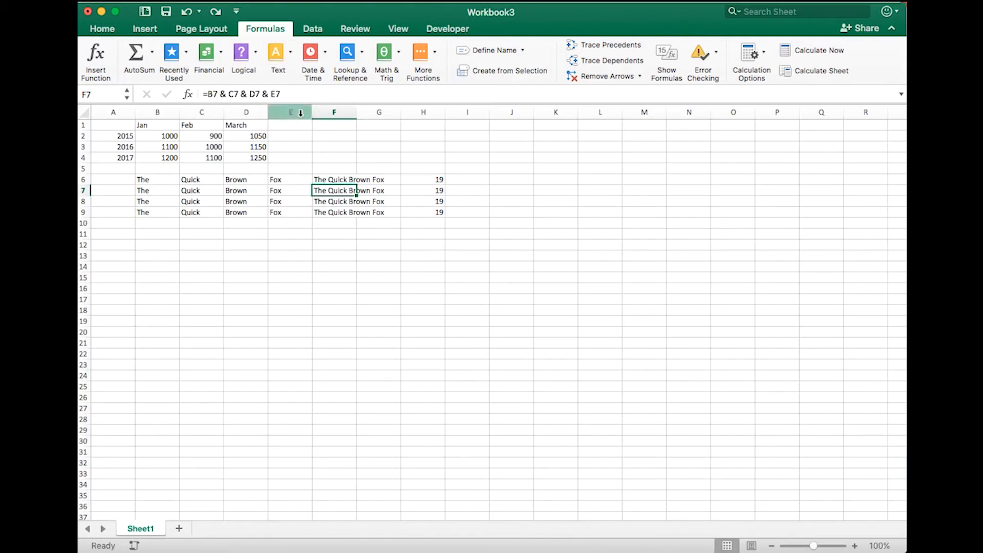
pyautogui.click(333, 211)
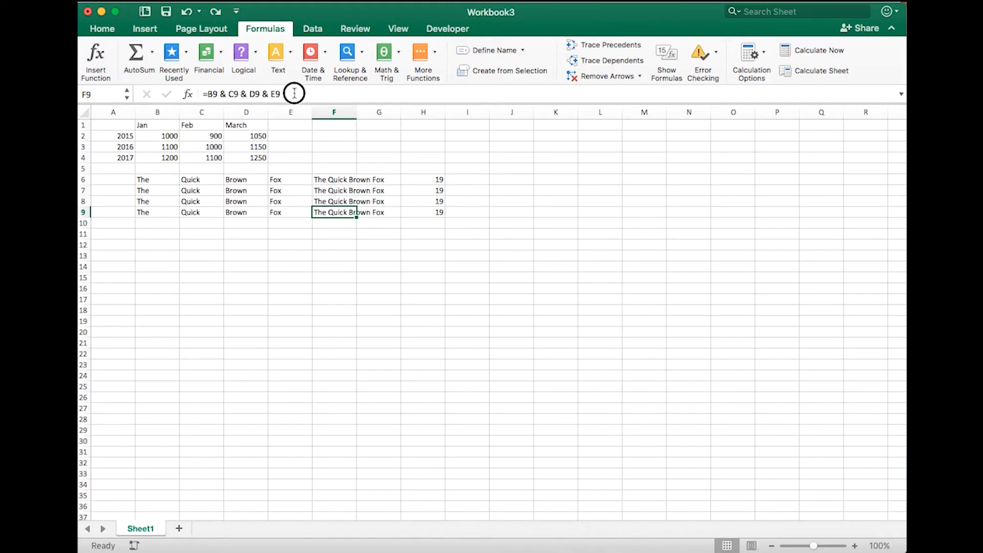
pyautogui.click(294, 93)
pyautogui.press('BackSpace')
pyautogui.press('BackSpace')
pyautogui.press('BackSpace')
pyautogui.press('BackSpace')
pyautogui.press('BackSpace')
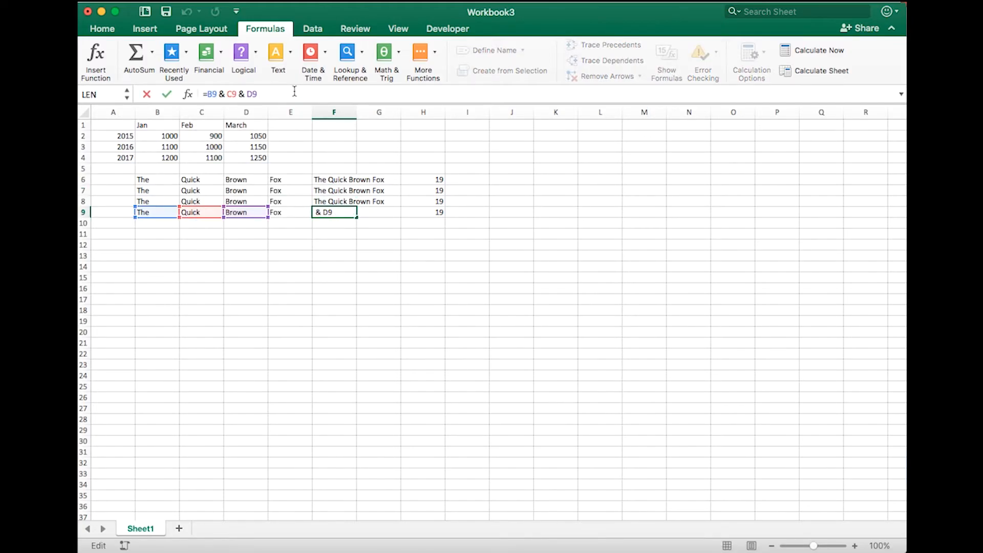
pyautogui.press('Return')
# Shorten the formula in F8 to =B8 & C8
pyautogui.press('Up')
pyautogui.press('Up')
pyautogui.click(294, 93)
pyautogui.hotkey('shift', 'Left')
pyautogui.hotkey('shift', 'Left')
pyautogui.hotkey('shift', 'Left')
pyautogui.hotkey('shift', 'Left')
pyautogui.hotkey('shift', 'Left')
pyautogui.hotkey('shift', 'Left')
pyautogui.hotkey('shift', 'Left')
pyautogui.hotkey('shift', 'Left')
pyautogui.hotkey('shift', 'Left')
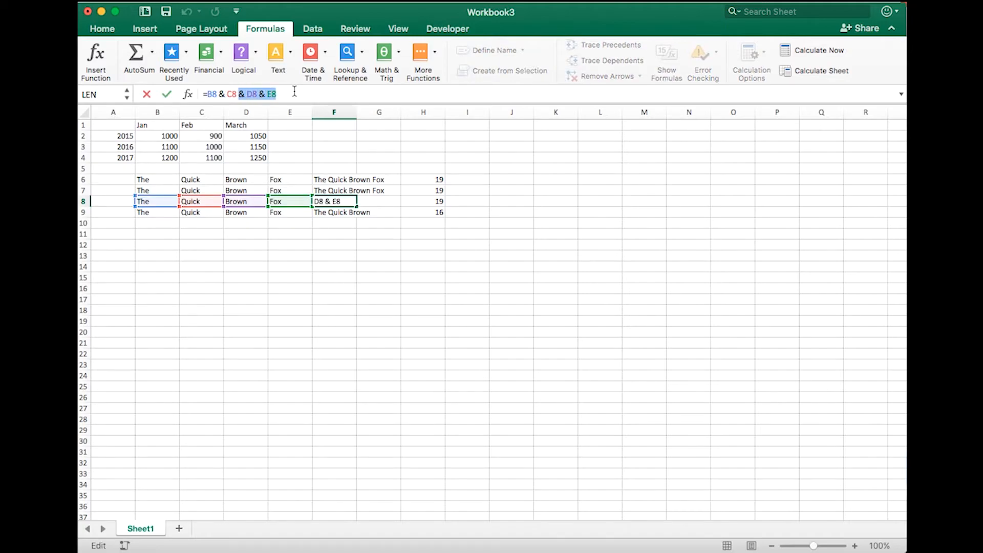
pyautogui.press('BackSpace')
pyautogui.press('Return')
# Shorten the formula in F7 to refer to cell B7 only
pyautogui.press('Up')
pyautogui.press('Up')
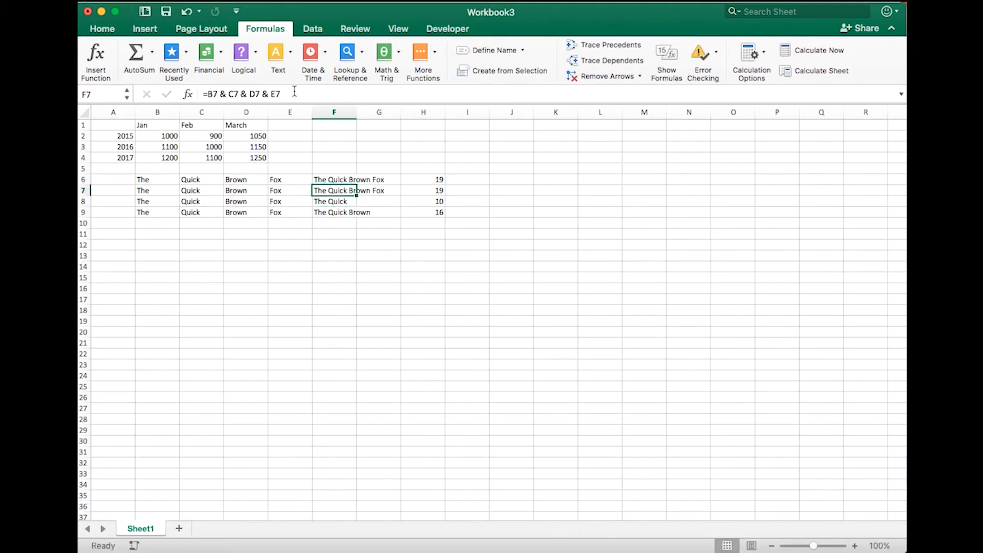
pyautogui.click(294, 92)
pyautogui.hotkey('shift', 'Left')
pyautogui.hotkey('shift', 'Left')
pyautogui.hotkey('shift', 'Left')
pyautogui.hotkey('shift', 'Left')
pyautogui.hotkey('shift', 'Left')
pyautogui.hotkey('shift', 'Left')
pyautogui.hotkey('shift', 'Left')
pyautogui.hotkey('shift', 'Left')
pyautogui.hotkey('shift', 'Left')
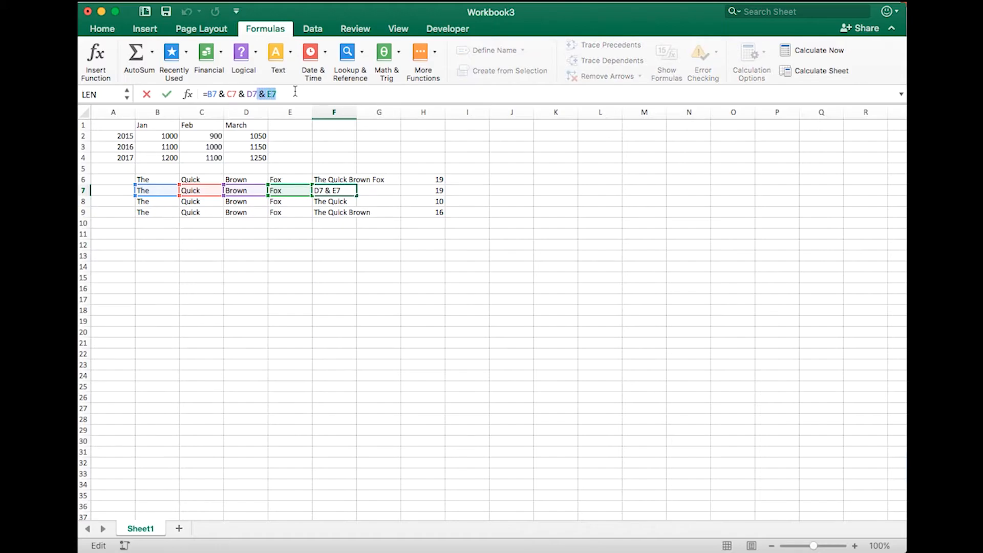
pyautogui.hotkey('shift', 'Left')
pyautogui.hotkey('shift', 'Left')
pyautogui.hotkey('shift', 'Left')
pyautogui.hotkey('shift', 'Left')
pyautogui.hotkey('shift', 'Left')
pyautogui.hotkey('shift', 'Left')
pyautogui.hotkey('shift', 'Right')
pyautogui.press('BackSpace')
pyautogui.press('Return')
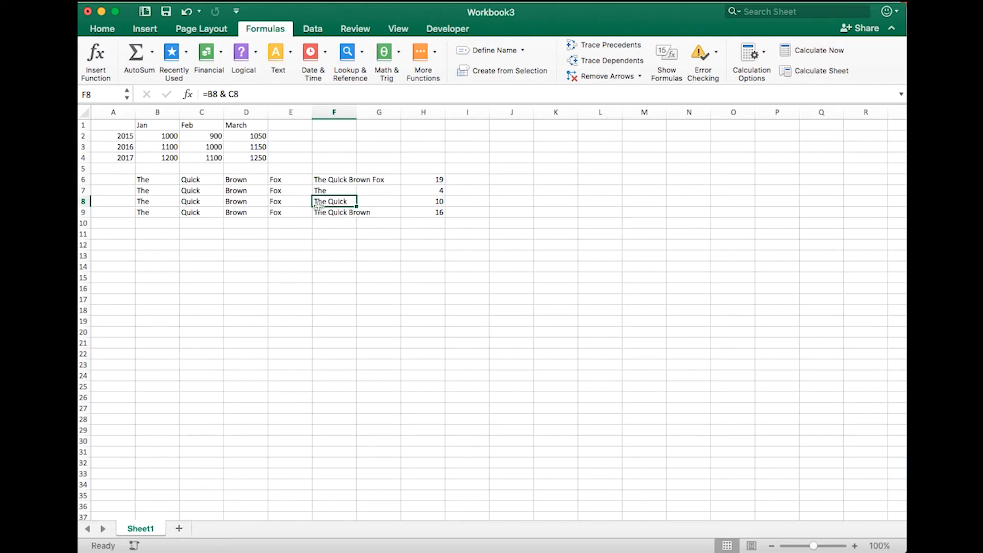
# Insert the Average function in H10 over the range H6:H9
pyautogui.click(433, 224)
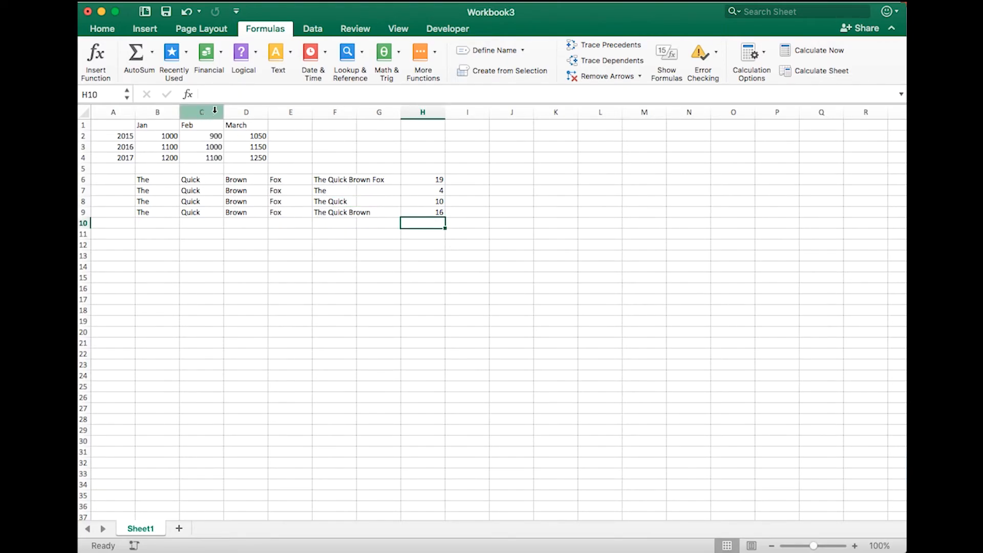
pyautogui.click(152, 61)
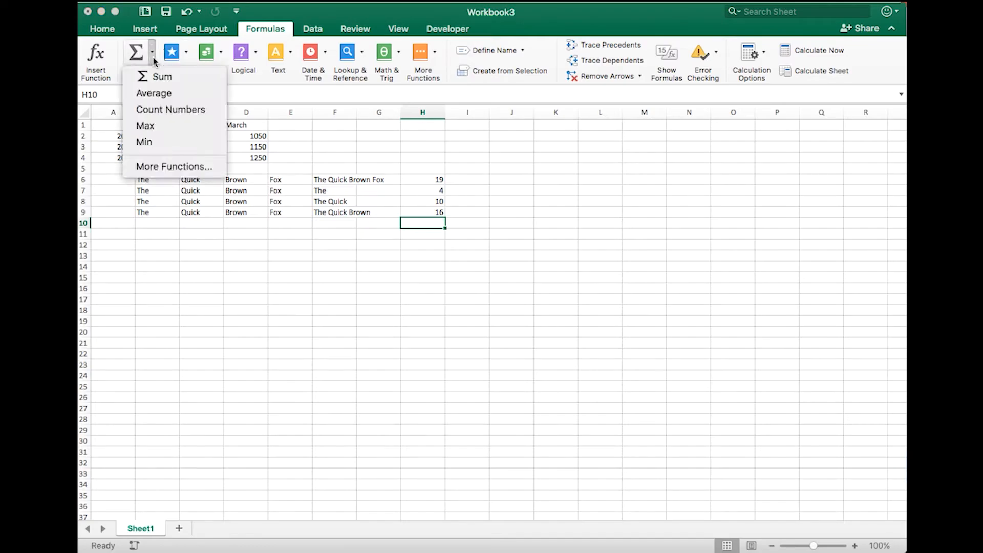
pyautogui.click(159, 94)
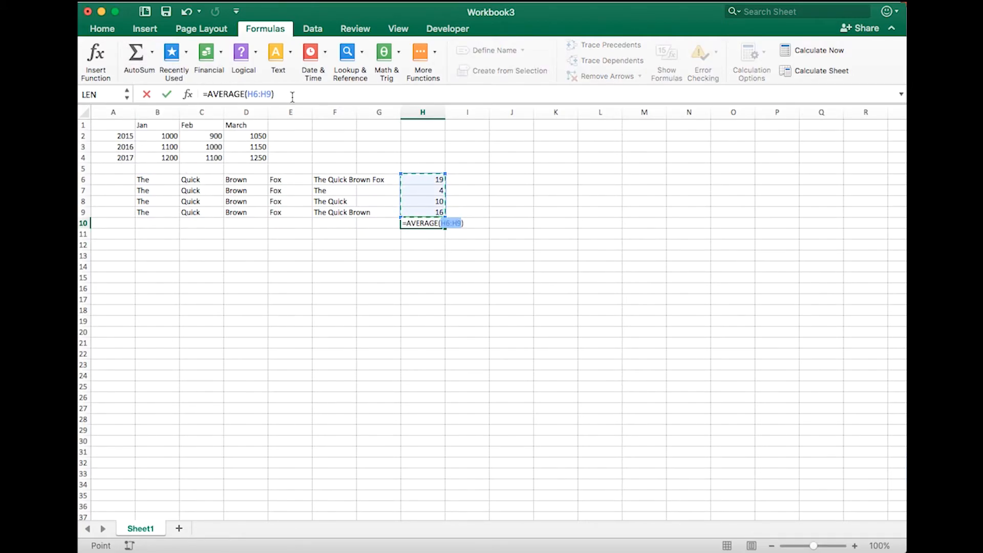
pyautogui.press('Return')
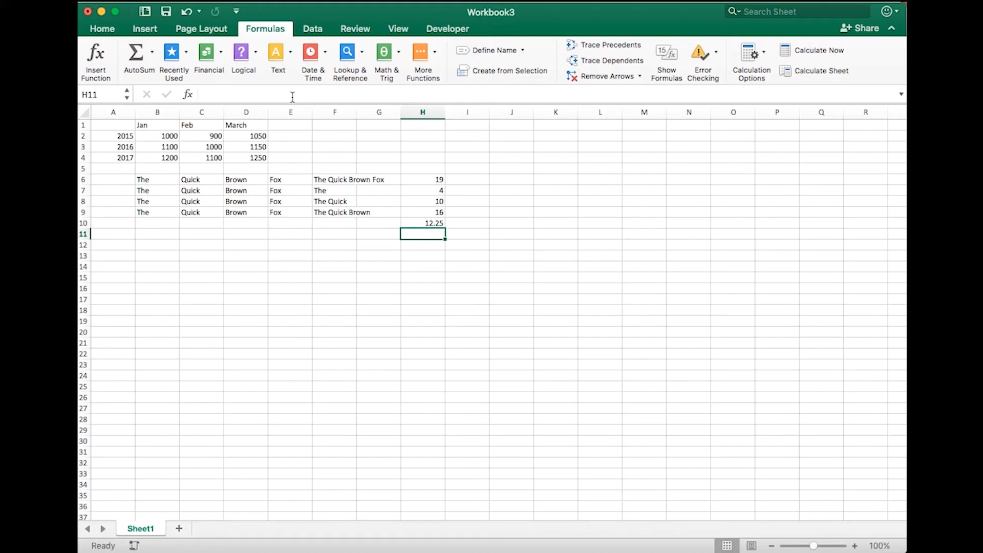
# Enter the manual average formula =(H6+H7+H8+H9) / 4 in cell H11
pyautogui.write('=(H')
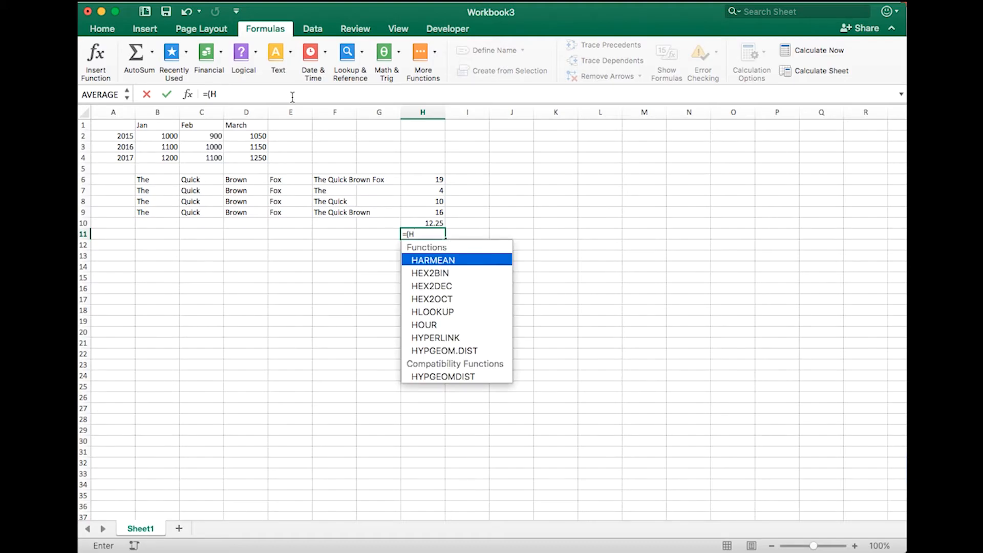
pyautogui.write('6+')
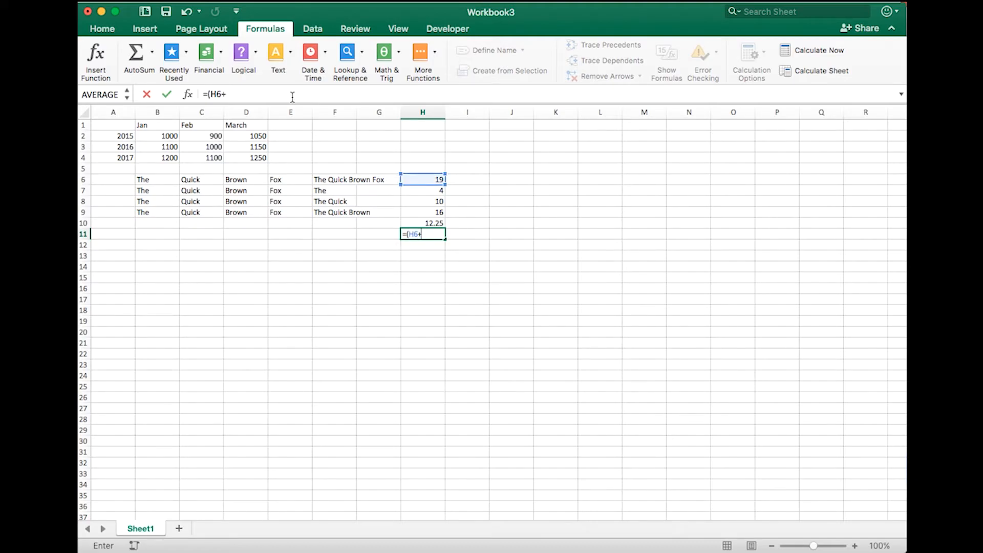
pyautogui.write('H7')
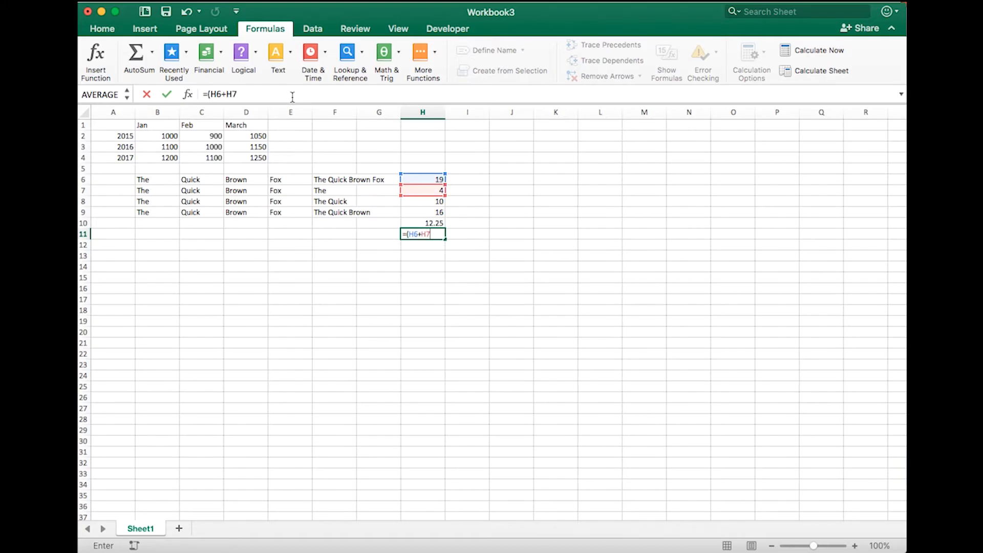
pyautogui.write('+H8')
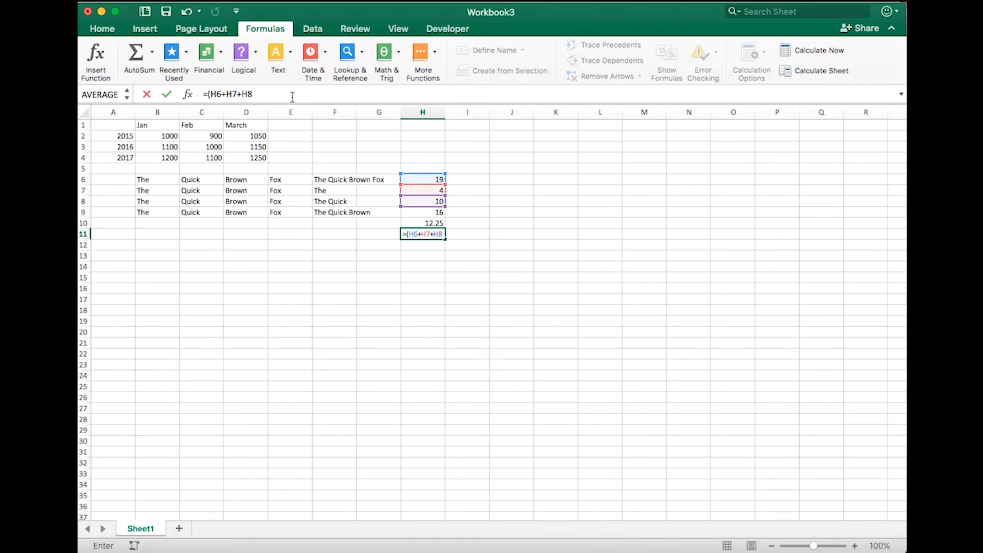
pyautogui.write('+H9)')
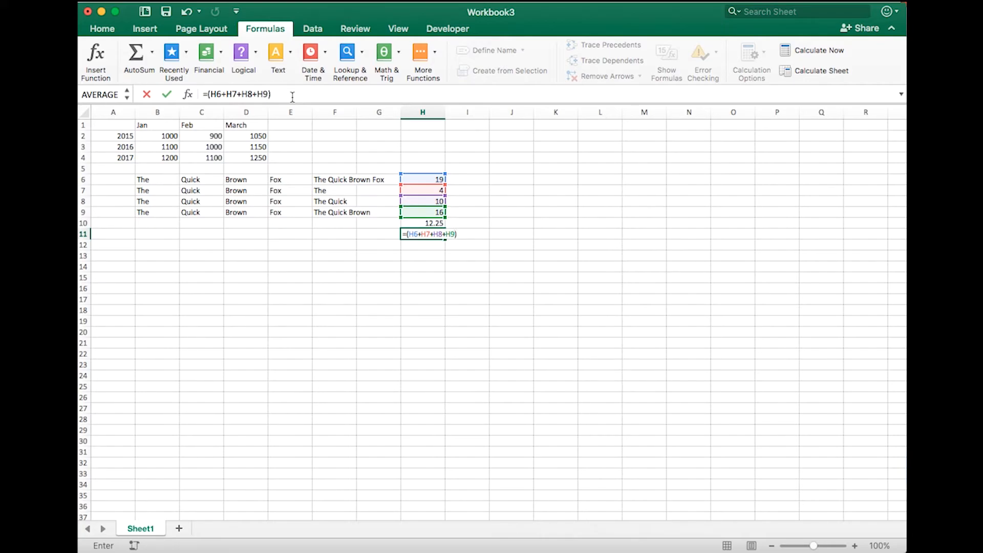
pyautogui.write(' / 4')
pyautogui.press('Return')
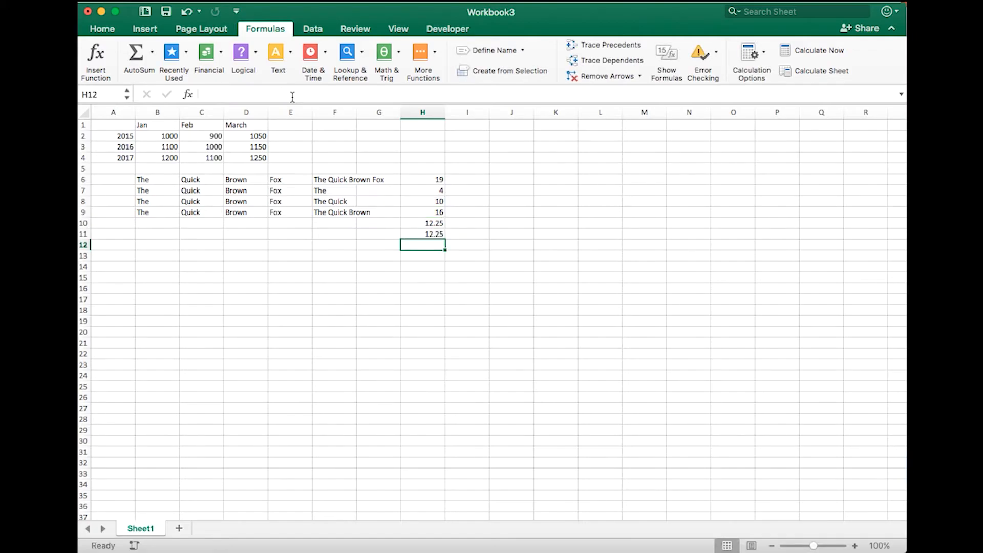
# Compare the AVERAGE formula in H10 with the manual one in H11, and review the LEN formulas above
pyautogui.press('Up')
pyautogui.press('Up')
pyautogui.press('Down')
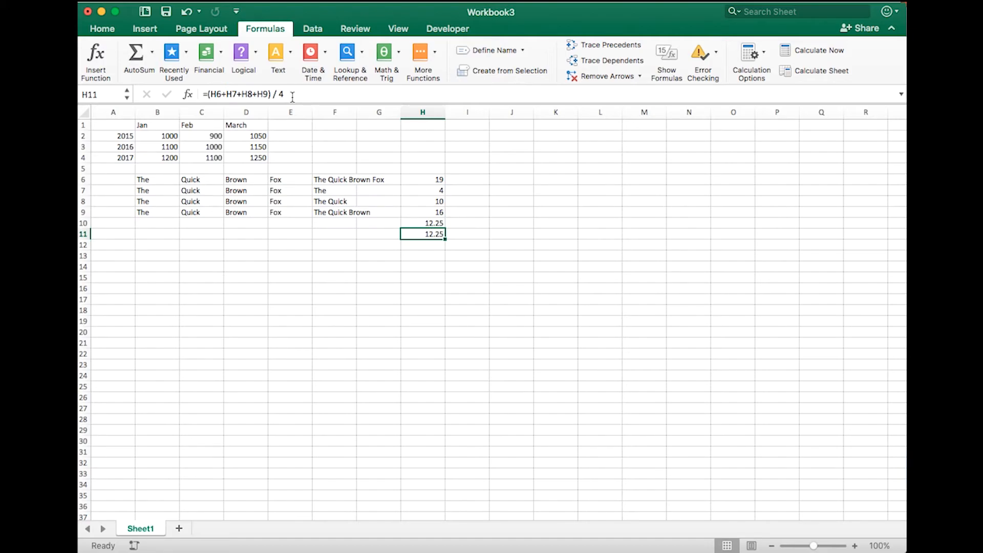
pyautogui.press('Up')
pyautogui.press('Up')
pyautogui.press('Up')
pyautogui.press('Up')
pyautogui.press('Up')
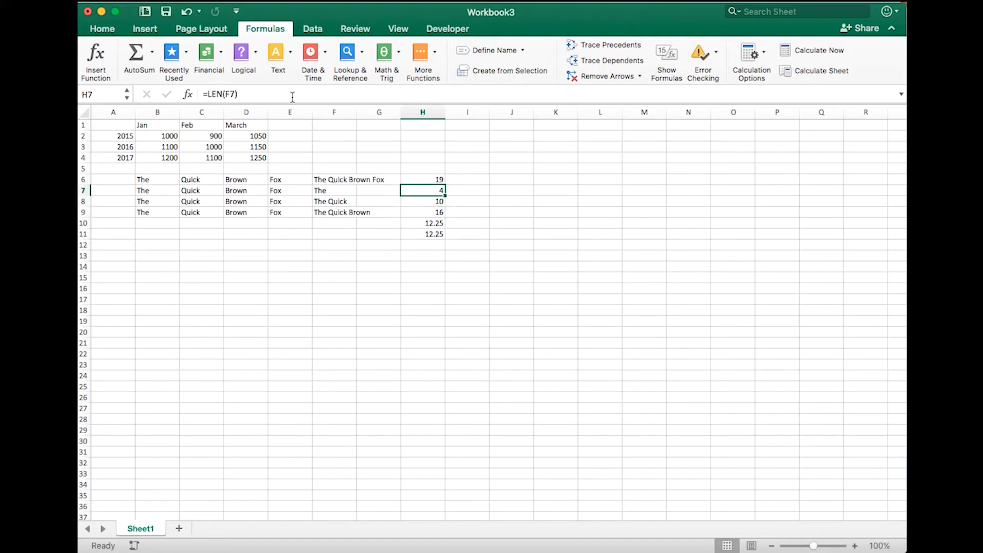
# Enter the formula =SEARCH("Brown",F6) in cell I6
pyautogui.press('Right')
pyautogui.write('=')
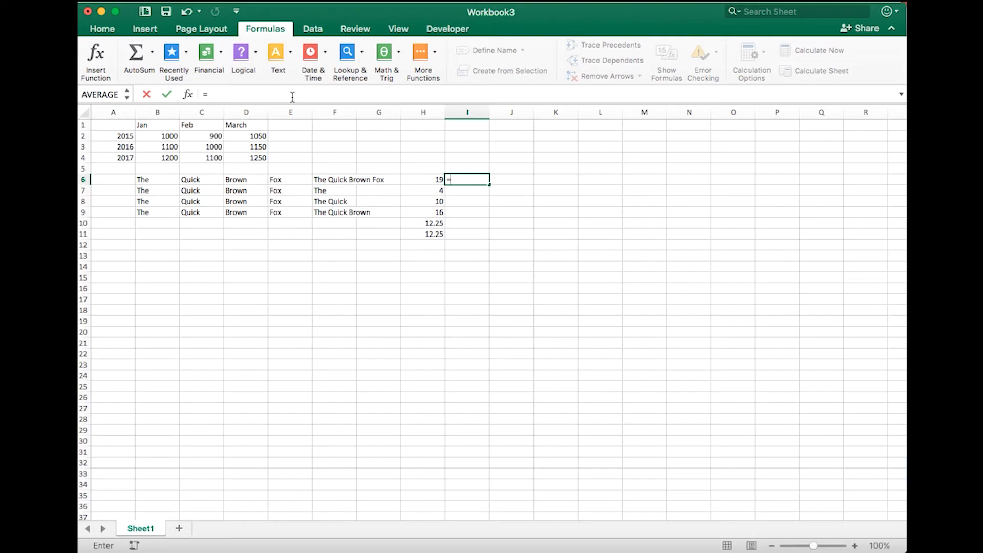
pyautogui.write('search(')
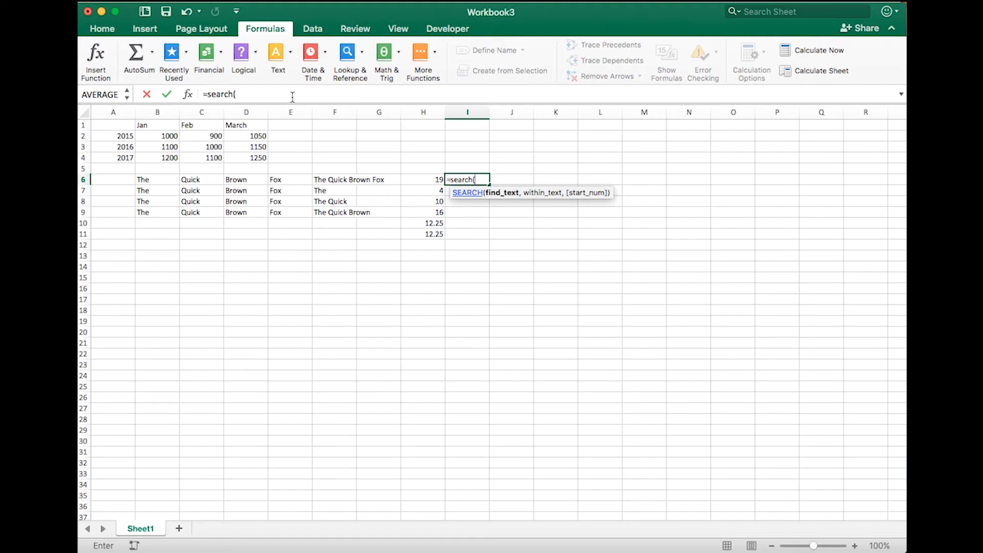
pyautogui.write('"Brown",')
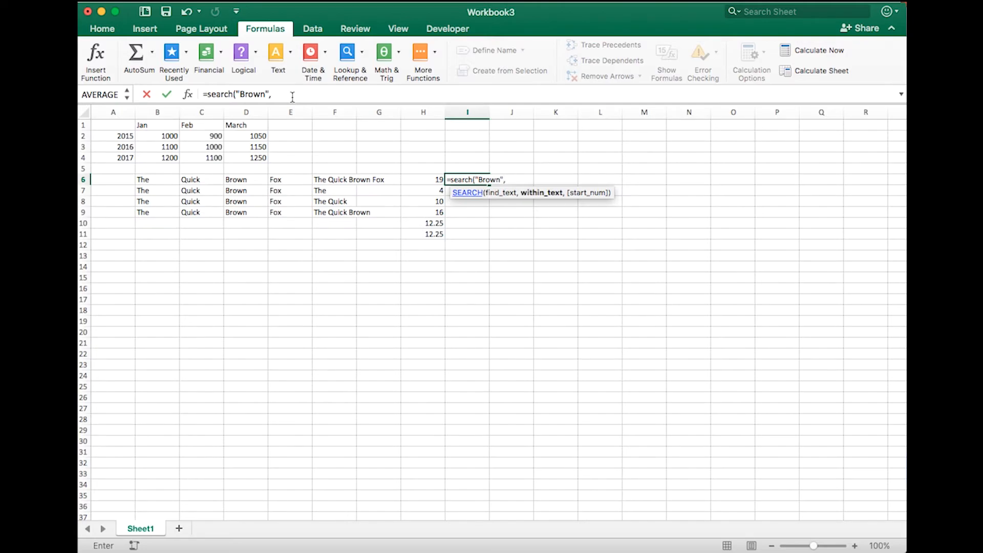
pyautogui.write('F6')
pyautogui.write(')')
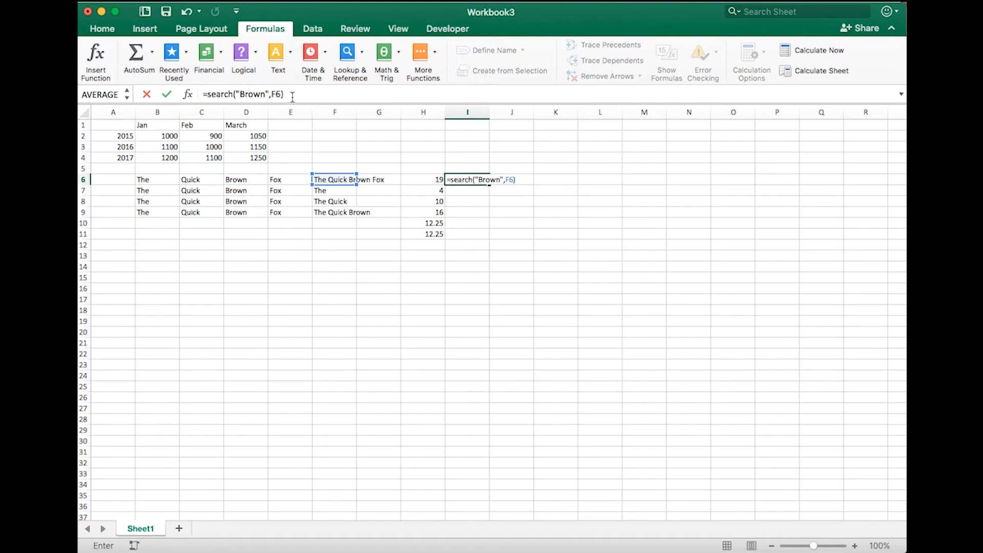
pyautogui.press('Return')
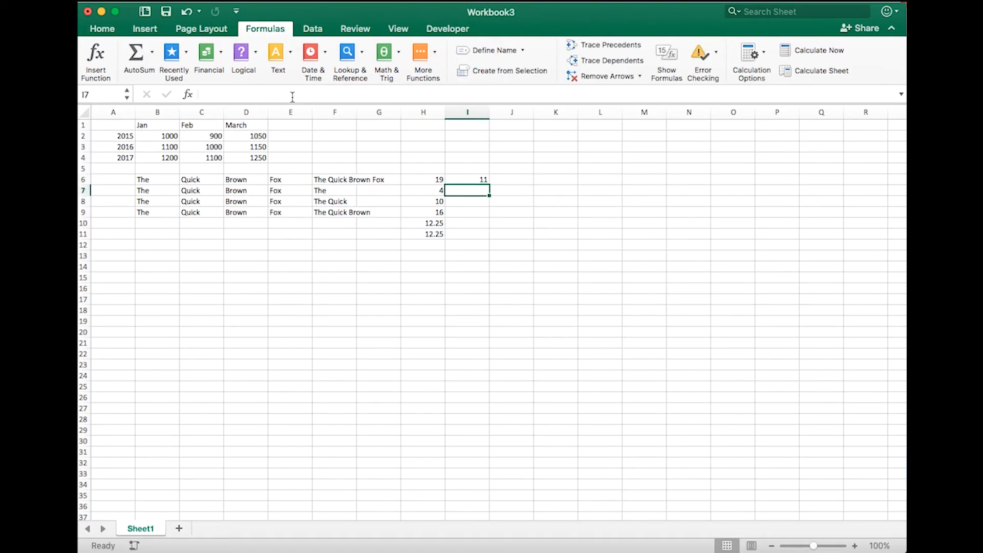
# Change the search text in the I6 formula to lowercase "brown"
pyautogui.press('Up')
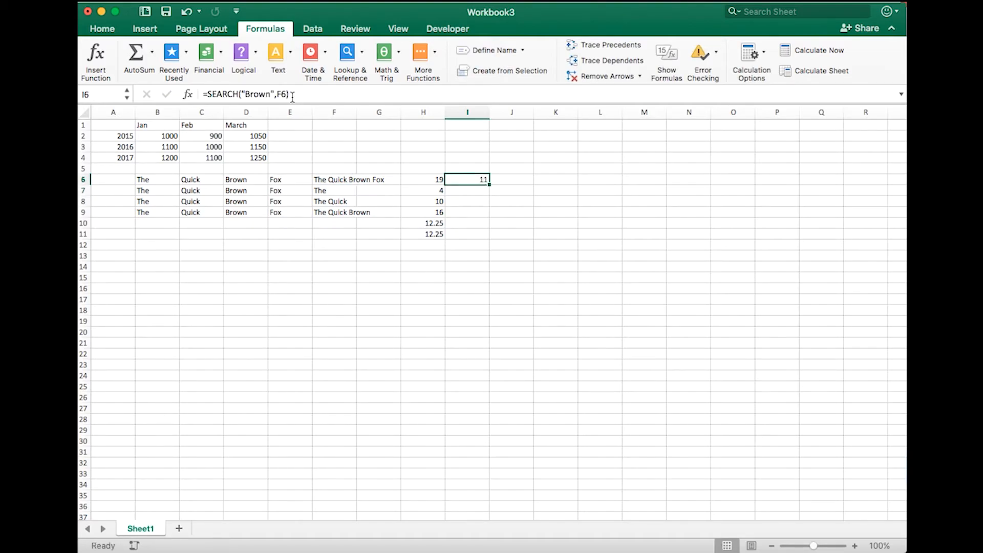
pyautogui.click(249, 94)
pyautogui.press('BackSpace')
pyautogui.write('b')
pyautogui.press('Return')
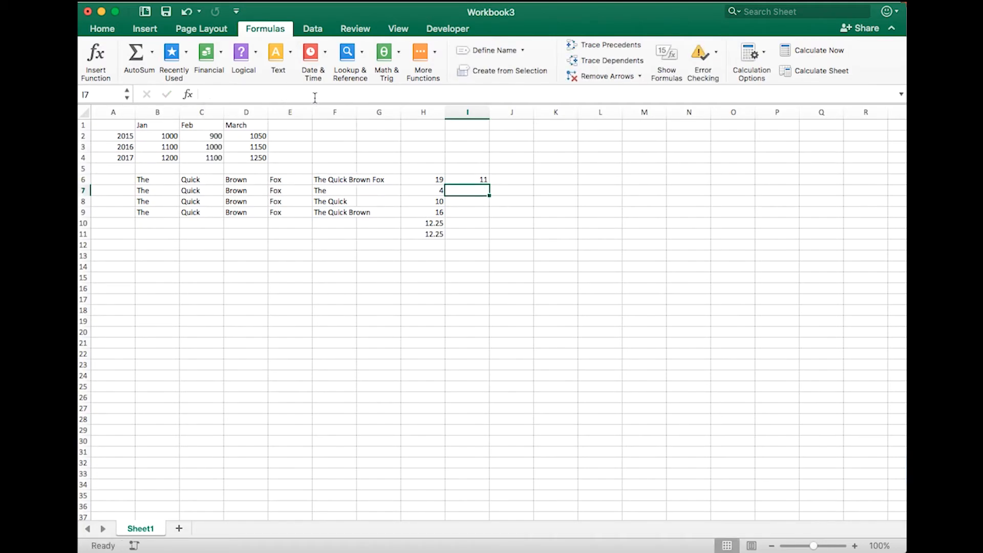
# Replace the search text in the I6 formula with "two", a word that F6 does not contain, and check the result
pyautogui.press('Up')
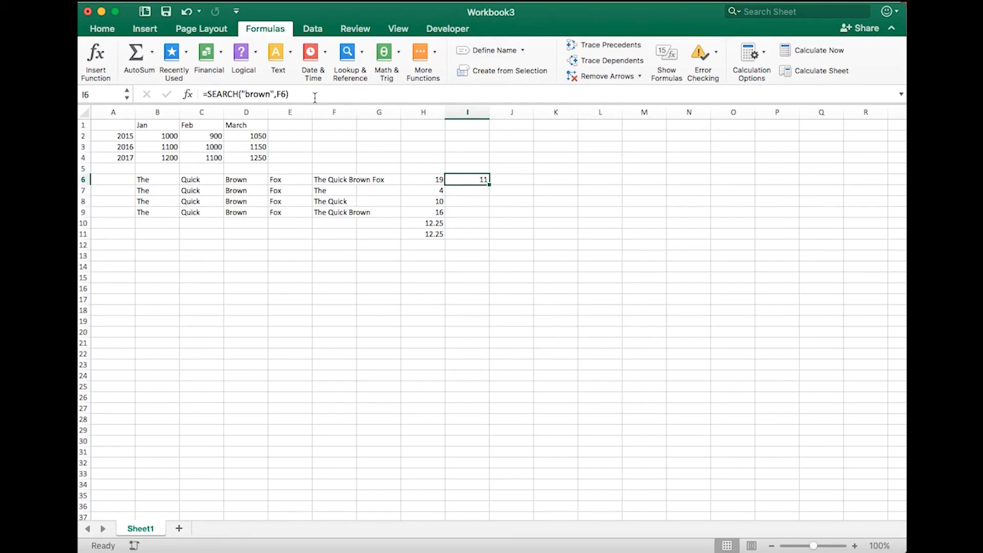
pyautogui.click(272, 94)
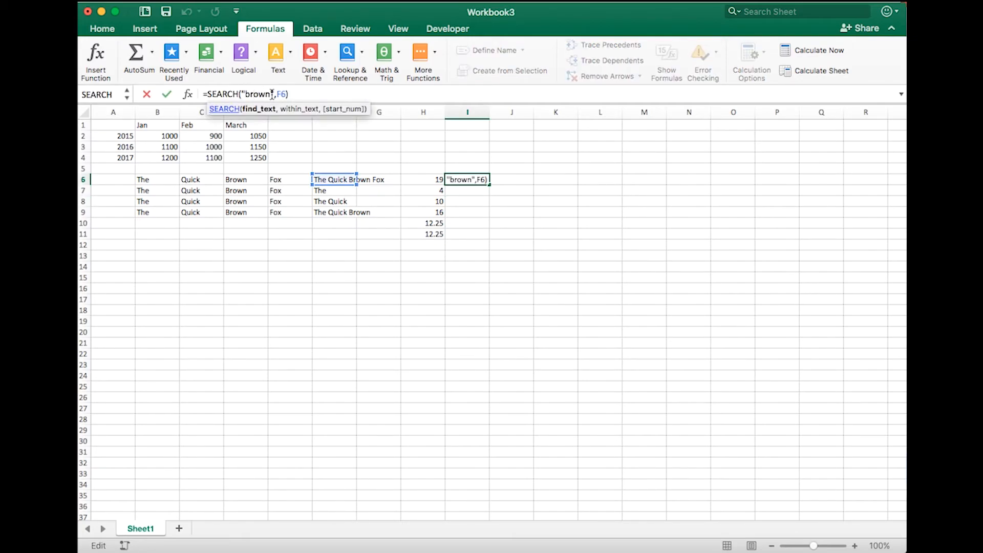
pyautogui.press('Delete')
pyautogui.write('B')
pyautogui.hotkey('shift', 'Right')
pyautogui.hotkey('shift', 'Right')
pyautogui.hotkey('shift', 'Right')
pyautogui.hotkey('shift', 'Right')
pyautogui.hotkey('shift', 'Right')
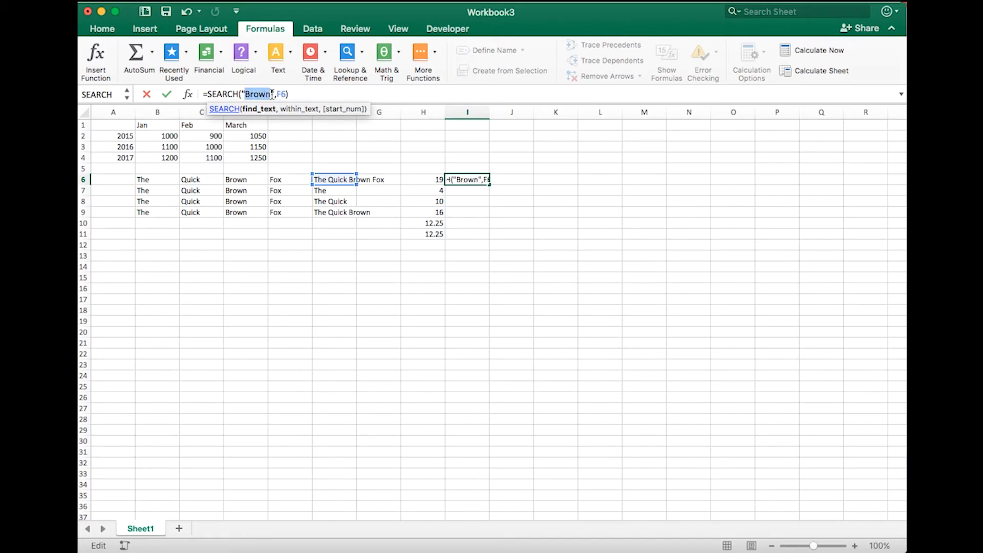
pyautogui.write('two')
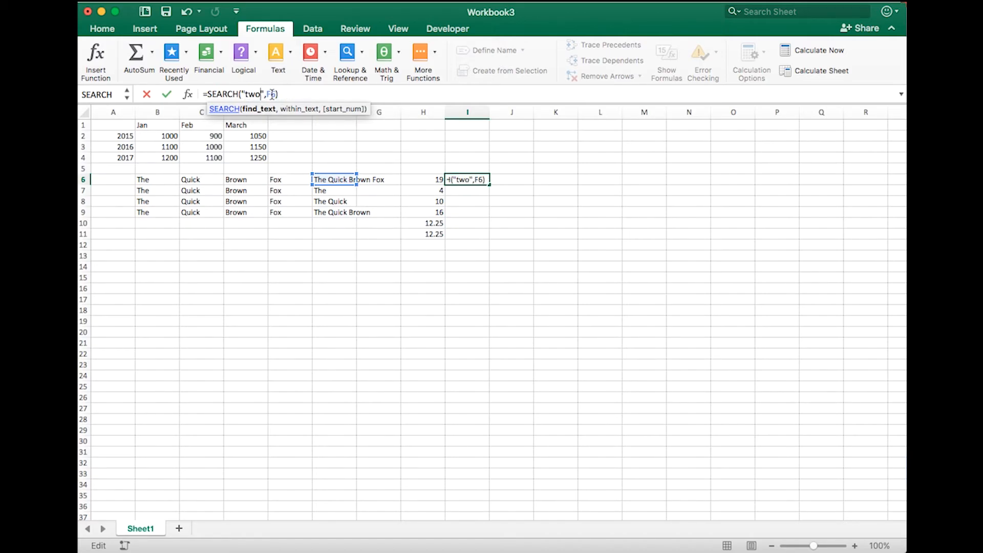
pyautogui.press('Return')
pyautogui.press('Up')
pyautogui.press('Down')
pyautogui.press('Up')
pyautogui.press('Down')
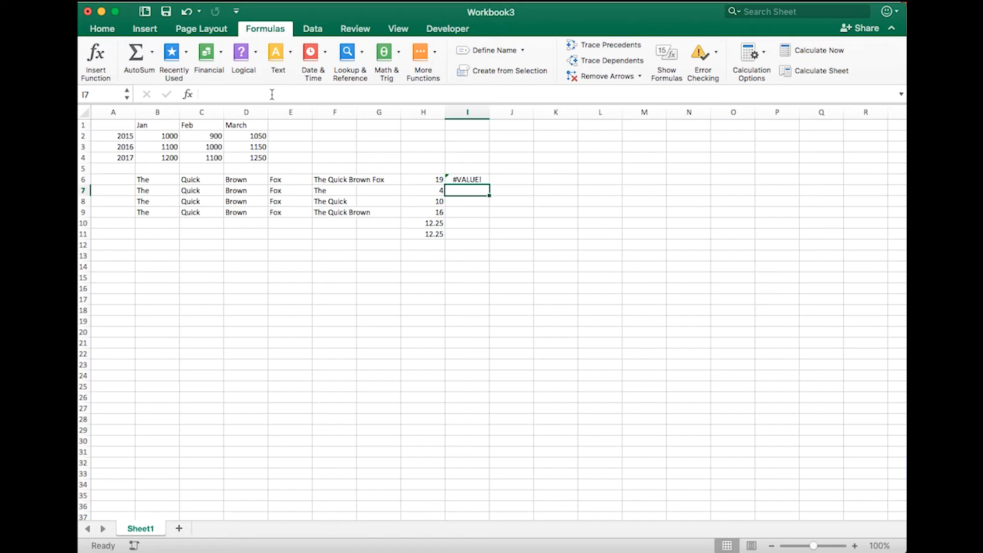
# Nest the existing SEARCH expression in I6 inside ISNUMBER, giving =ISNUMBER(SEARCH("two",F6))
pyautogui.press('Up')
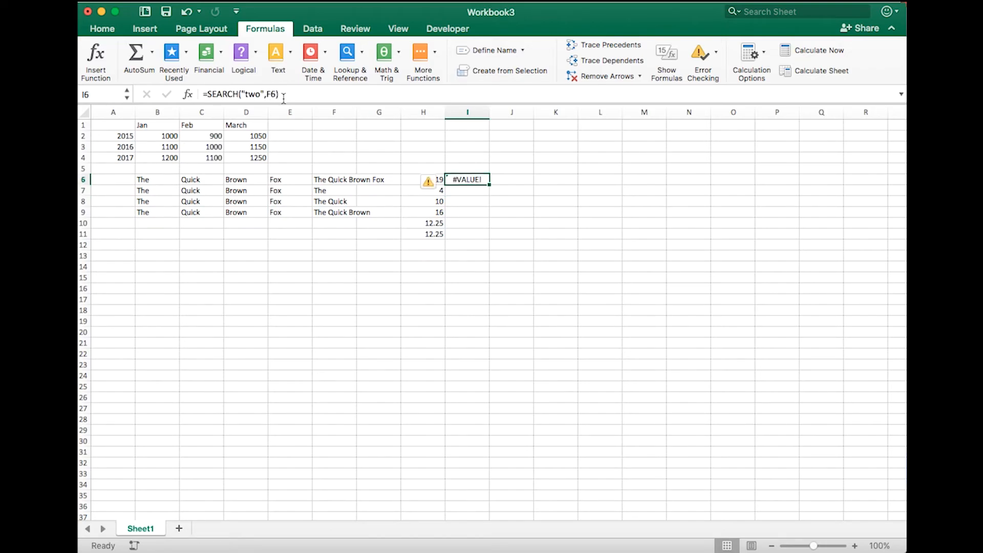
pyautogui.click(295, 94)
pyautogui.tripleClick(294, 95)
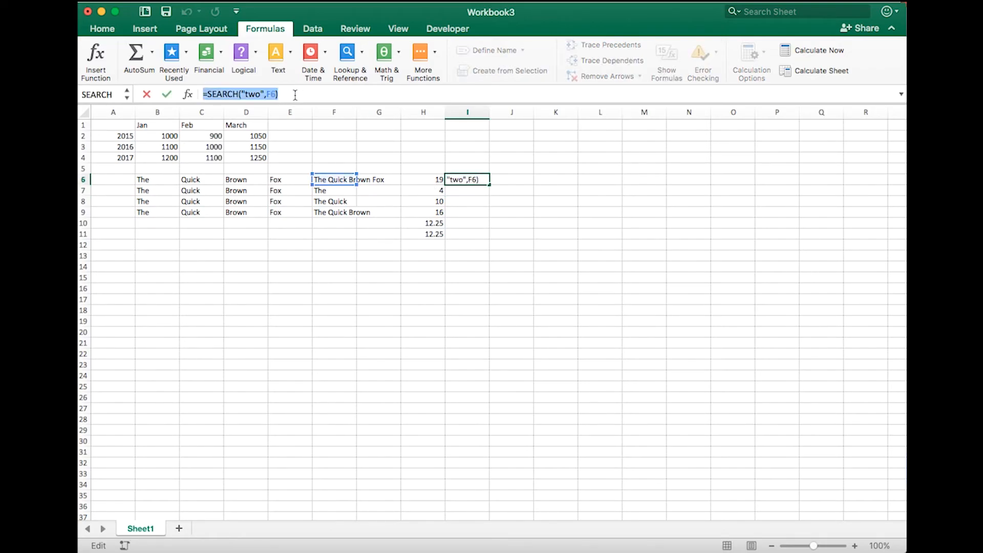
pyautogui.hotkey('shift', 'Right')
pyautogui.press('super+c')
pyautogui.press('BackSpace')
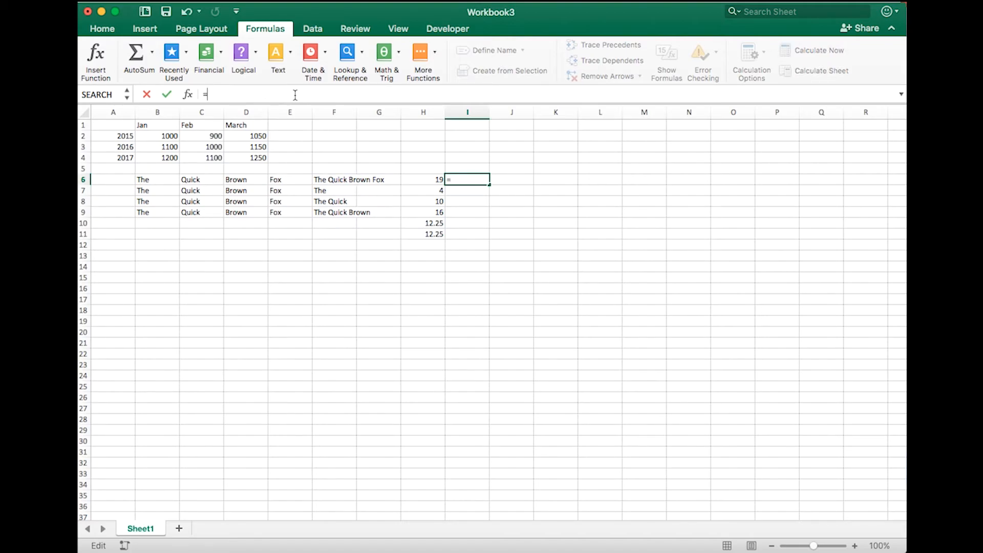
pyautogui.write('is')
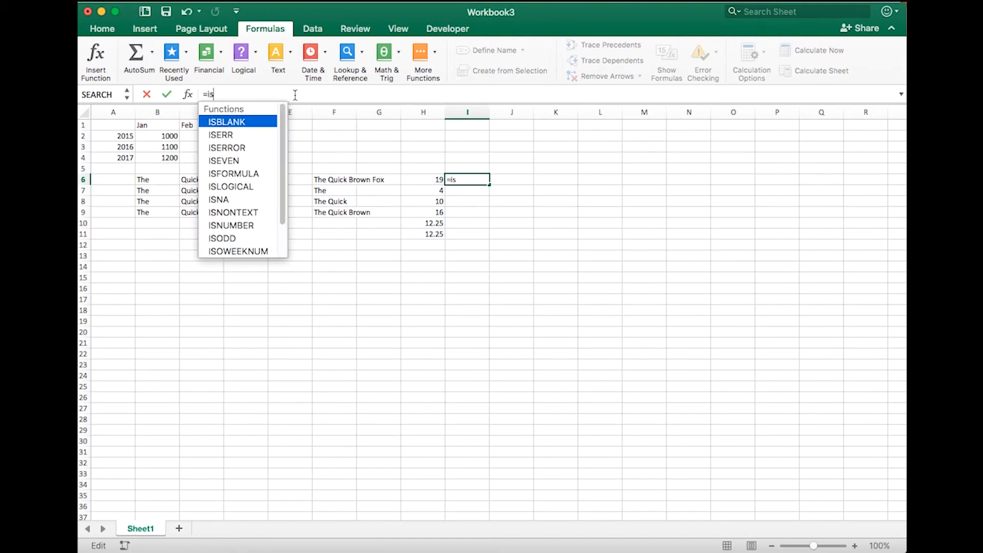
pyautogui.write('number(')
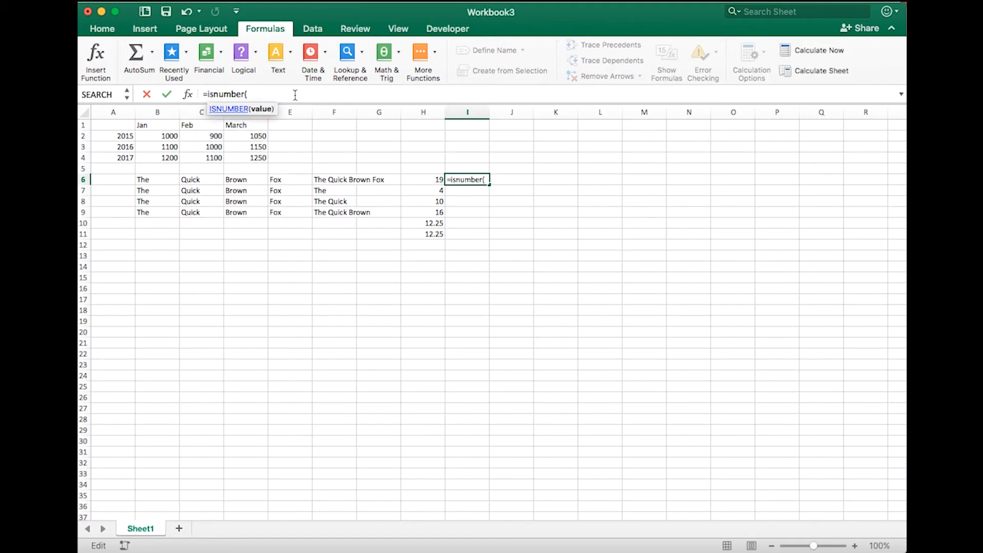
pyautogui.press('super+v')
pyautogui.write(')')
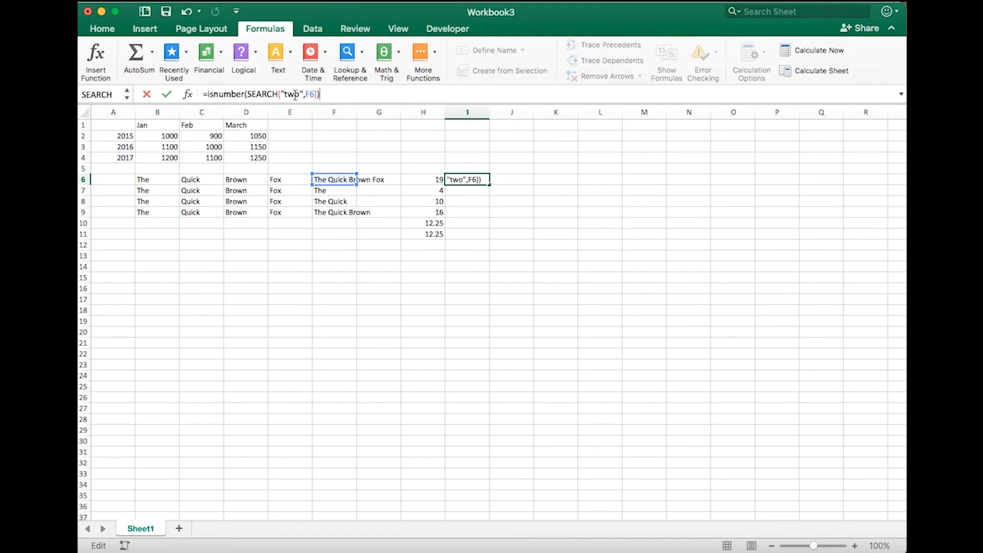
pyautogui.press('Return')
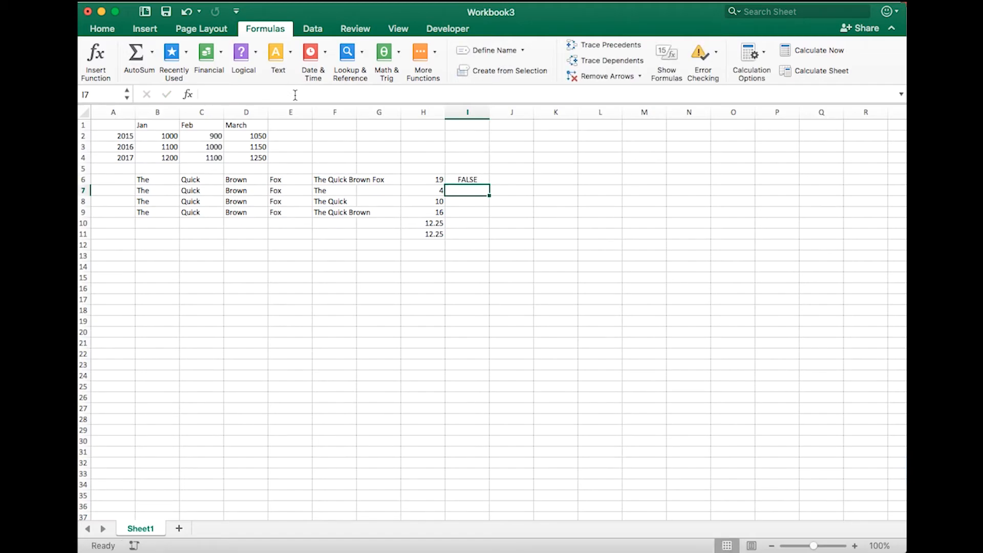
# Try "fox" as the search text in the ISNUMBER formula in I6 and undo the change
pyautogui.press('Up')
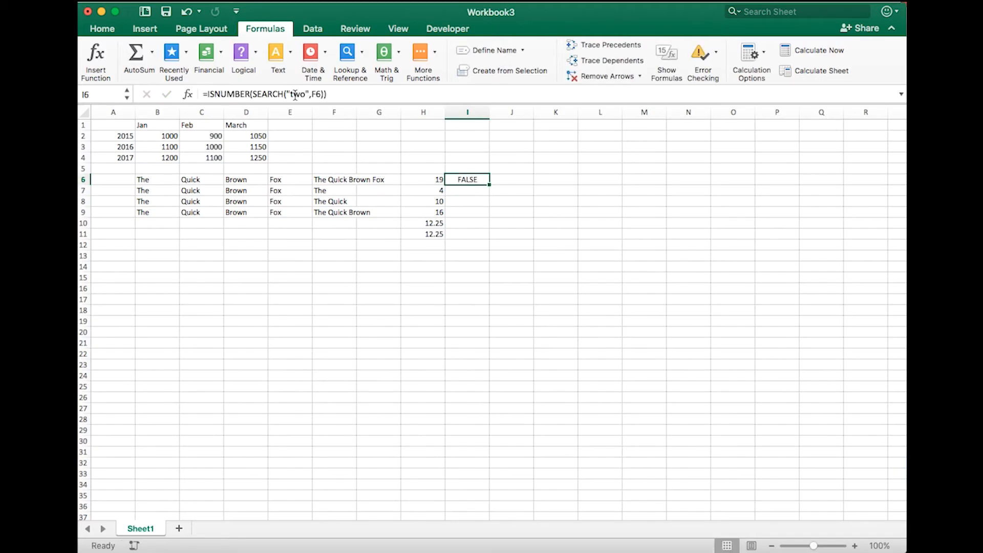
pyautogui.click(301, 94)
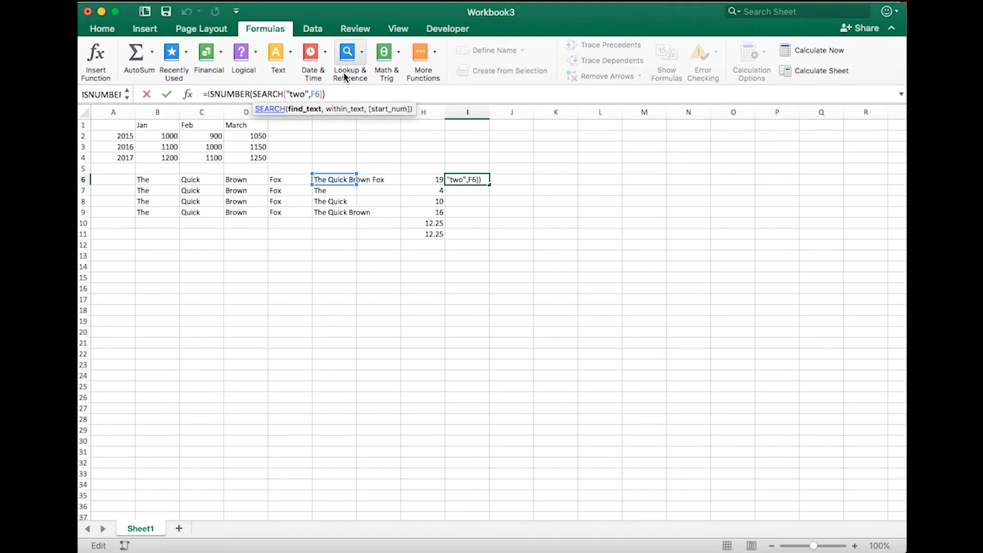
pyautogui.hotkey('shift', 'Left')
pyautogui.hotkey('shift', 'Left')
pyautogui.hotkey('shift', 'Left')
pyautogui.write('fox')
pyautogui.press('Return')
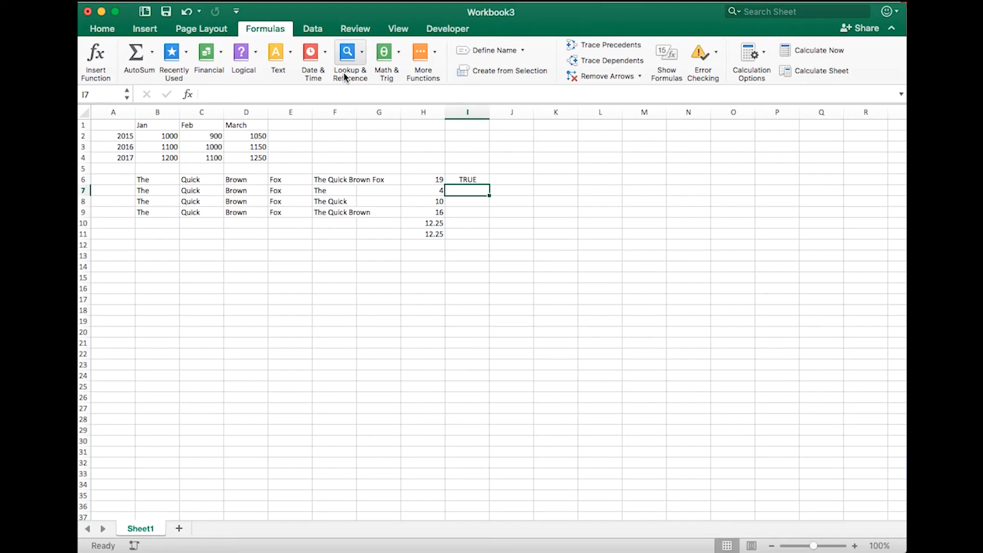
pyautogui.press('super+z')
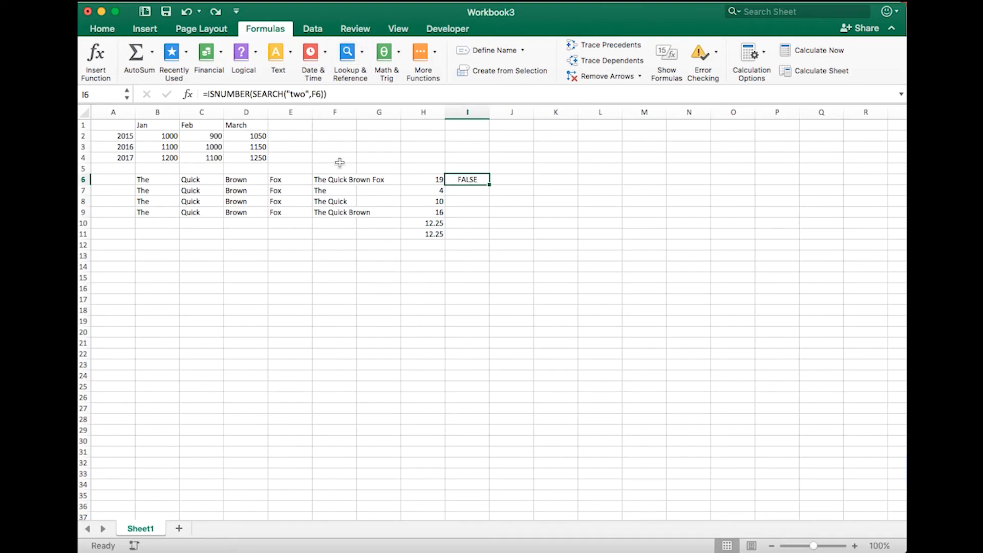
# Set the search text in the ISNUMBER formula in I6 to "Fox"
pyautogui.click(342, 181)
pyautogui.click(457, 180)
pyautogui.click(293, 94)
pyautogui.doubleClick(293, 94)
pyautogui.press('BackSpace')
pyautogui.write('F')
pyautogui.write('ox')
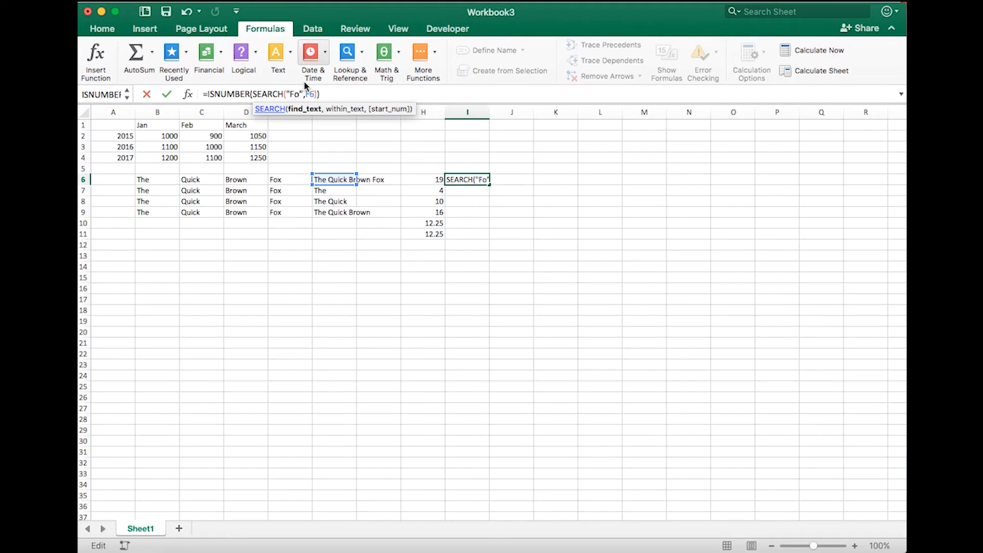
pyautogui.press('Return')
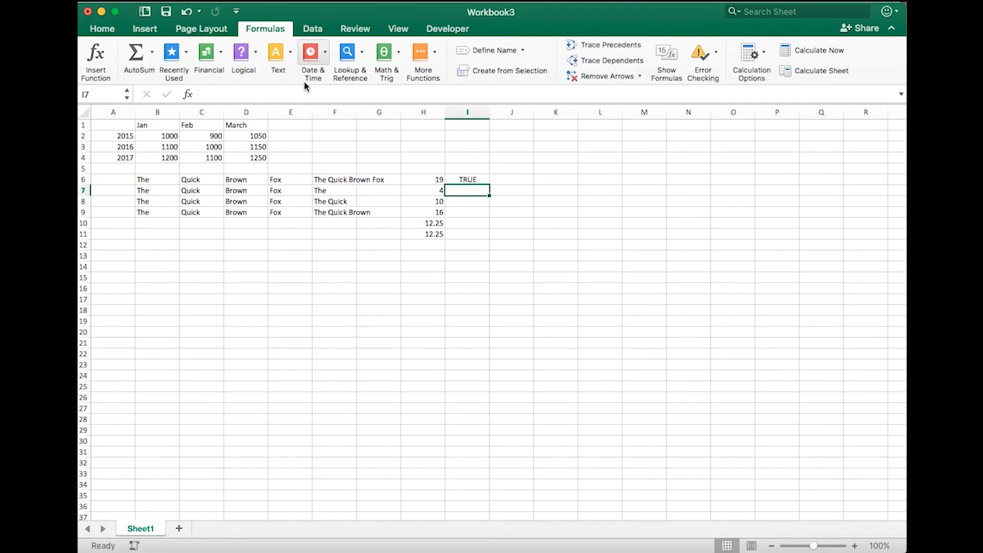
# Wrap the existing ISNUMBER expression in I6 in an OR function as its first logical test
pyautogui.press('Up')
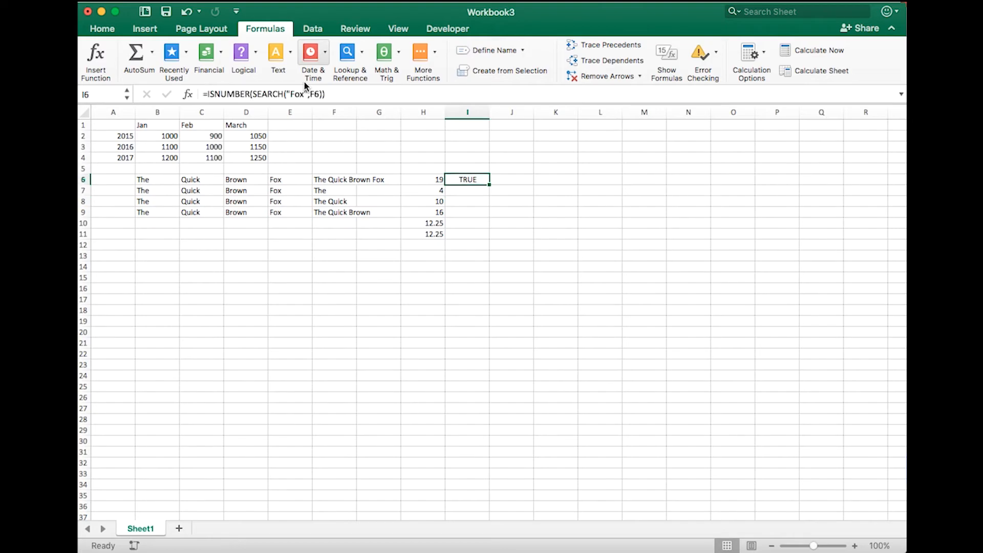
pyautogui.click(357, 95)
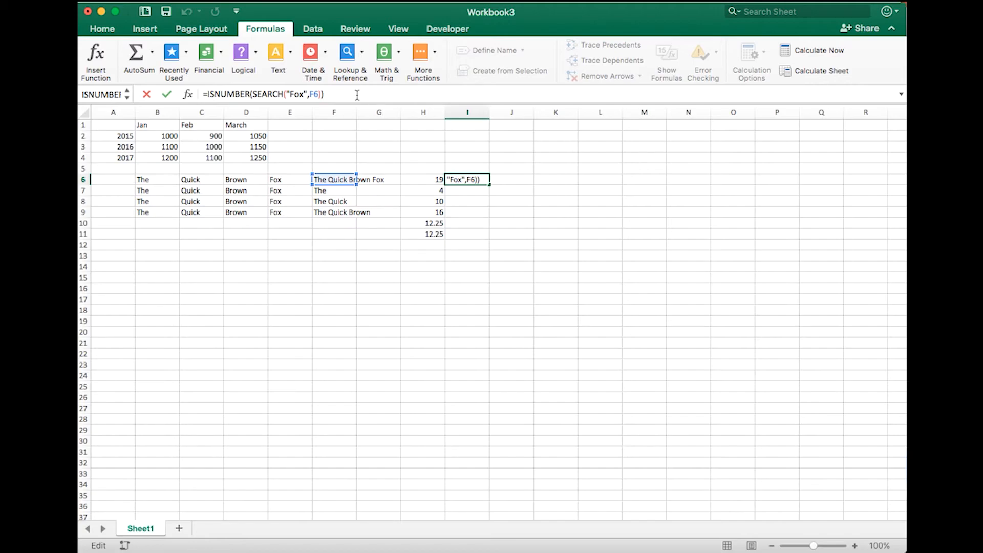
pyautogui.hotkey('shift', 'Up')
pyautogui.hotkey('shift', 'Right')
pyautogui.press('super+c')
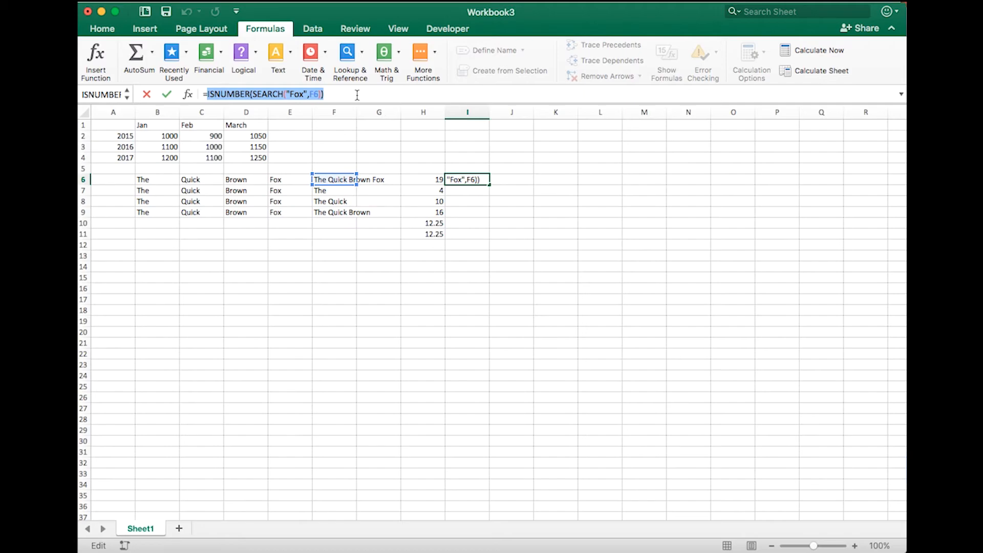
pyautogui.press('BackSpace')
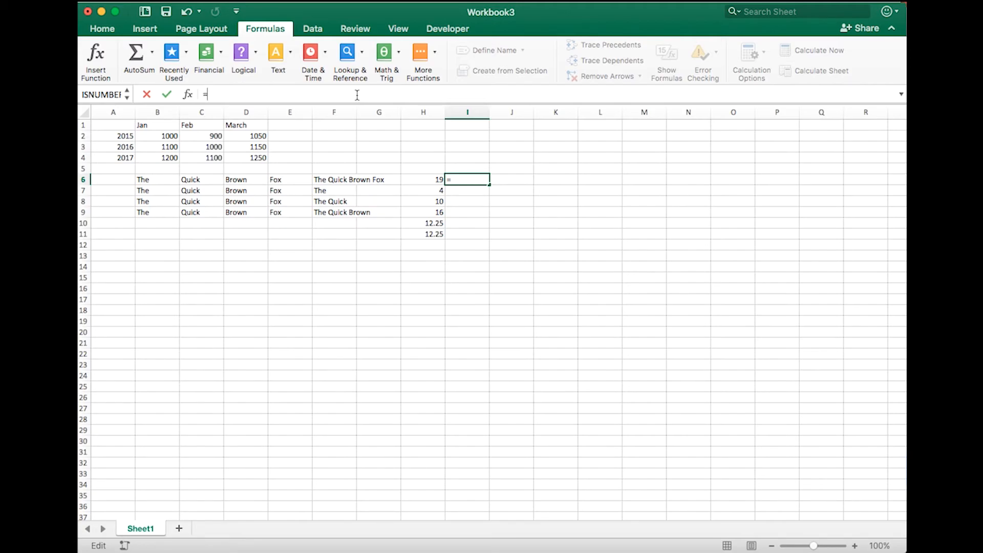
pyautogui.write('or(')
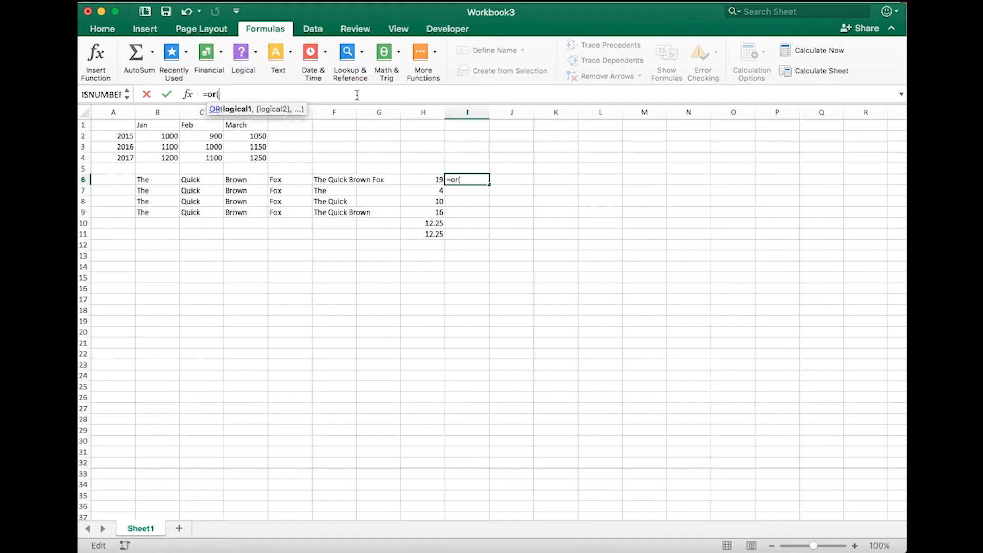
pyautogui.write(')')
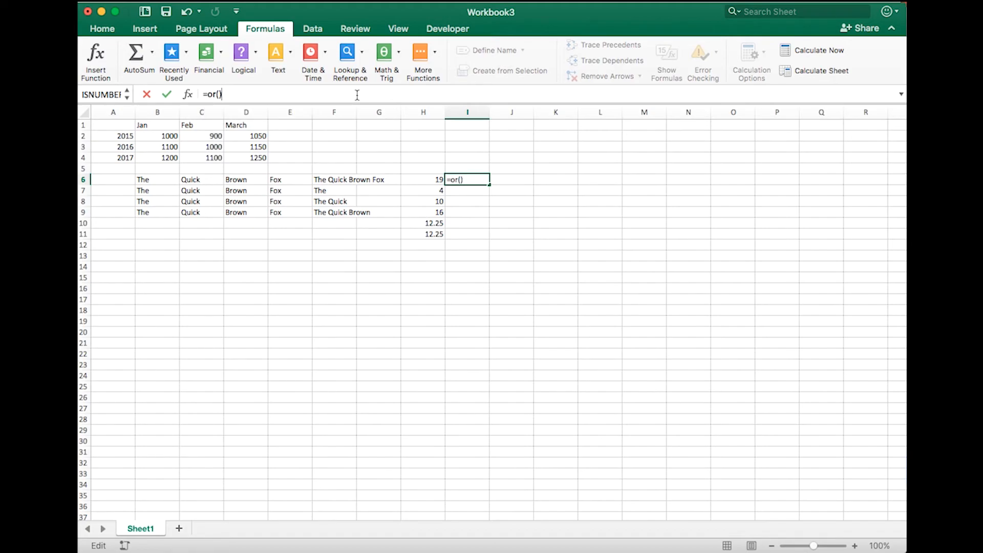
pyautogui.press('Left')
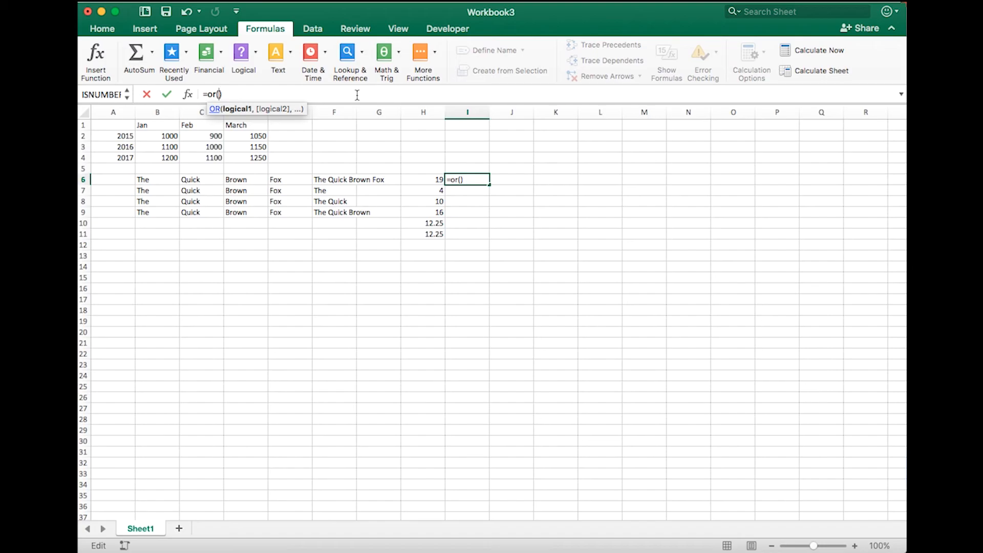
pyautogui.press('super+v')
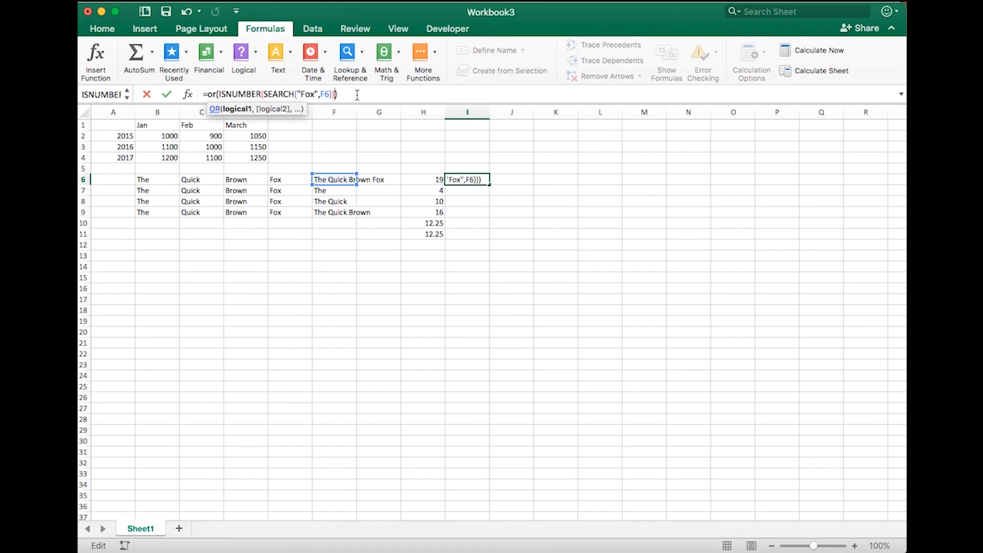
# Add ISNUMBER(SEARCH("Brown",F6)) as the second logical test of the OR formula in I6
pyautogui.write(',')
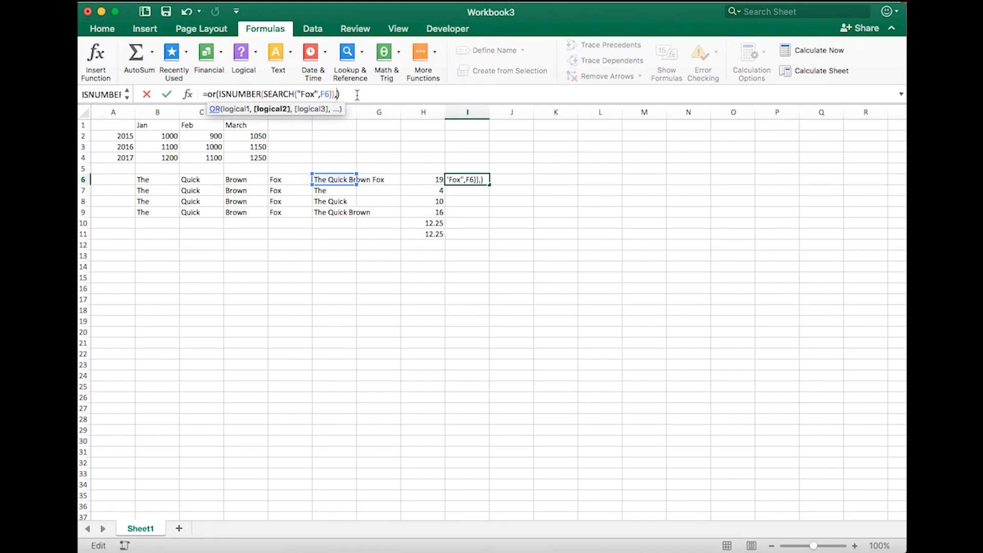
pyautogui.press('super+v')
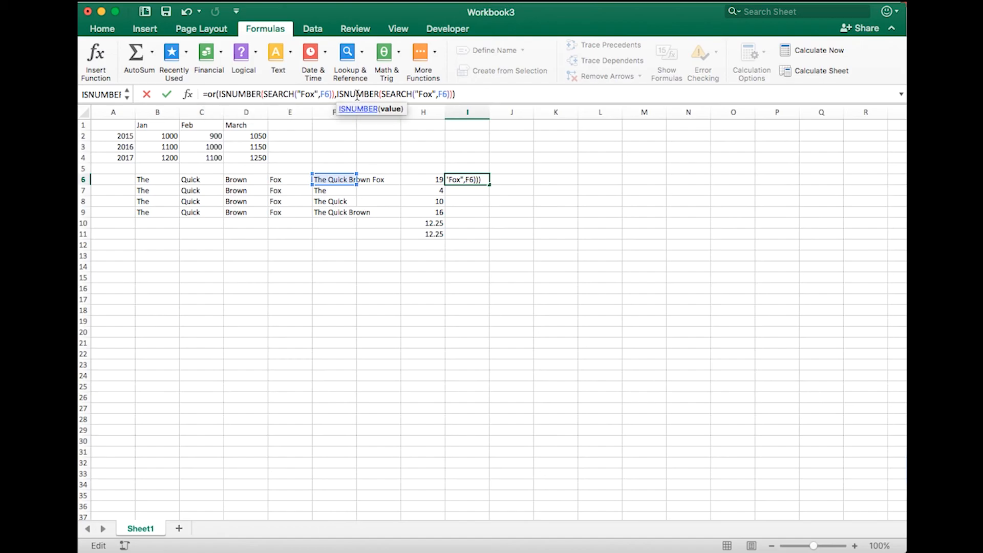
pyautogui.press('Left')
pyautogui.press('Left')
pyautogui.press('Left')
pyautogui.press('Left')
pyautogui.press('Left')
pyautogui.press('Left')
pyautogui.hotkey('shift', 'Left')
pyautogui.hotkey('shift', 'Left')
pyautogui.hotkey('shift', 'Left')
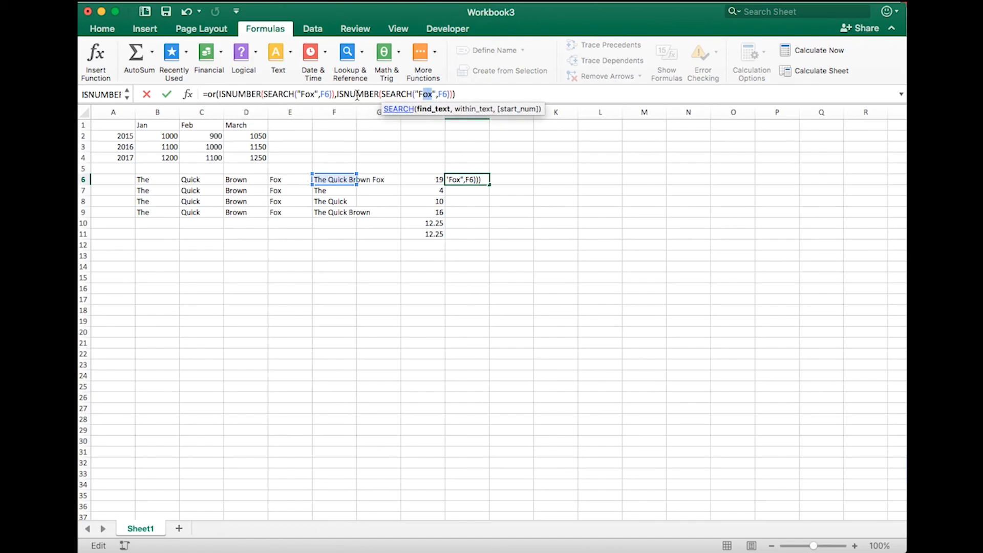
pyautogui.write('Brown')
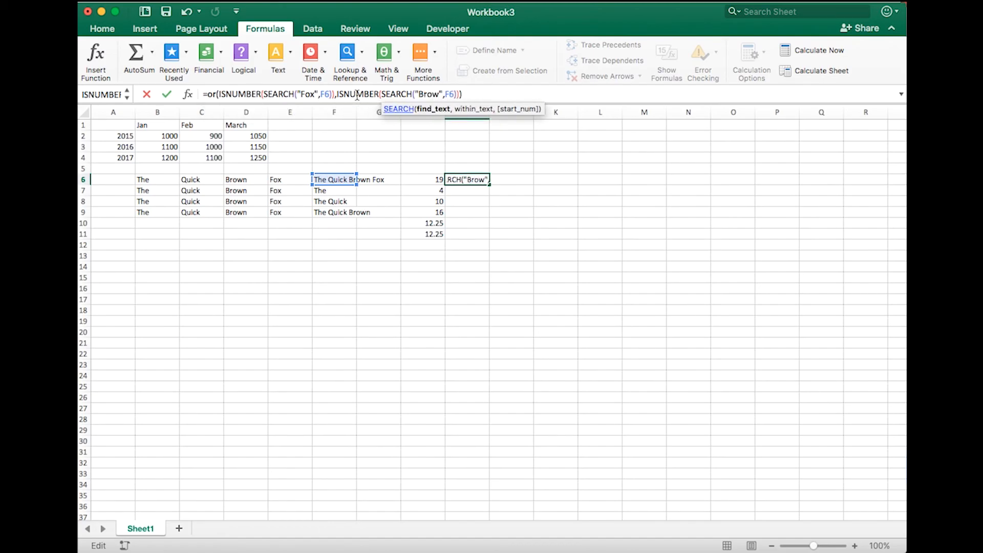
pyautogui.press('Return')
pyautogui.press('Up')
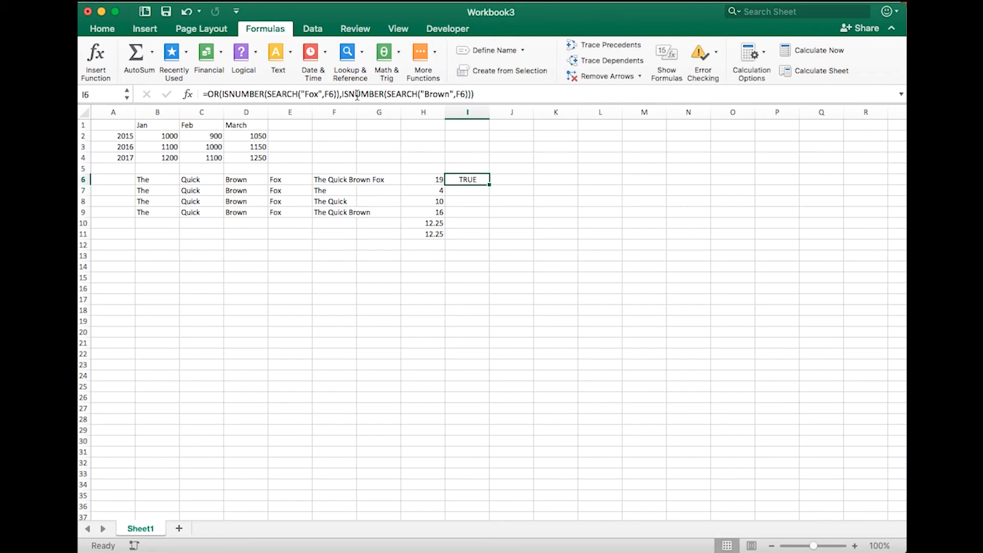
# Replace the second search text in the OR formula in I6 with "two" and check the result
pyautogui.click(421, 95)
pyautogui.hotkey('shift', 'Right')
pyautogui.hotkey('shift', 'Right')
pyautogui.hotkey('shift', 'Right')
pyautogui.hotkey('shift', 'Right')
pyautogui.hotkey('shift', 'Right')
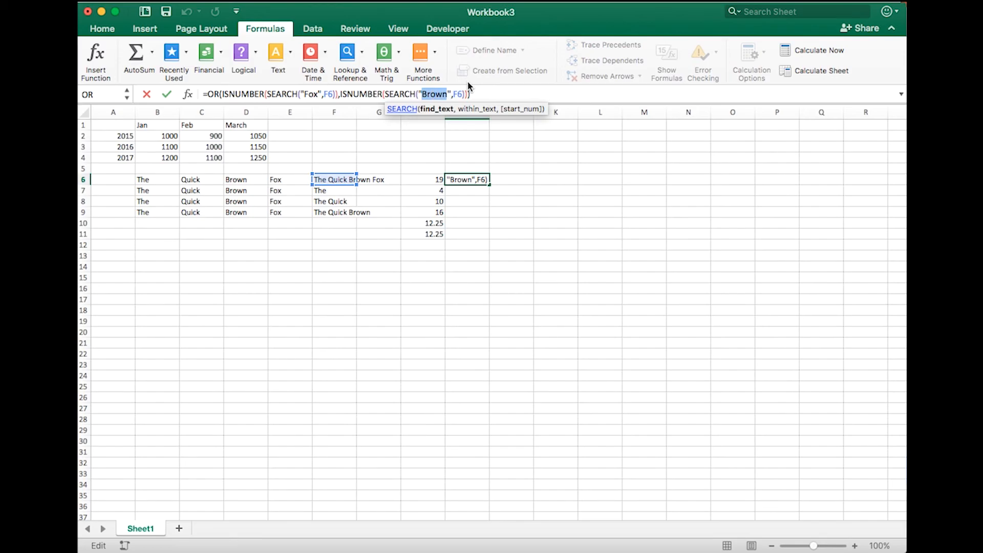
pyautogui.press('Return')
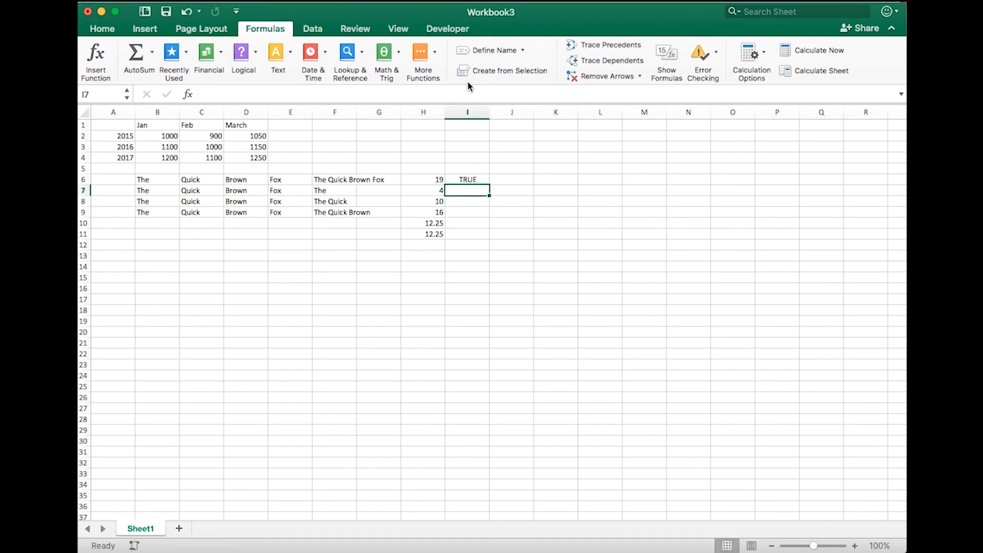
pyautogui.press('Up')
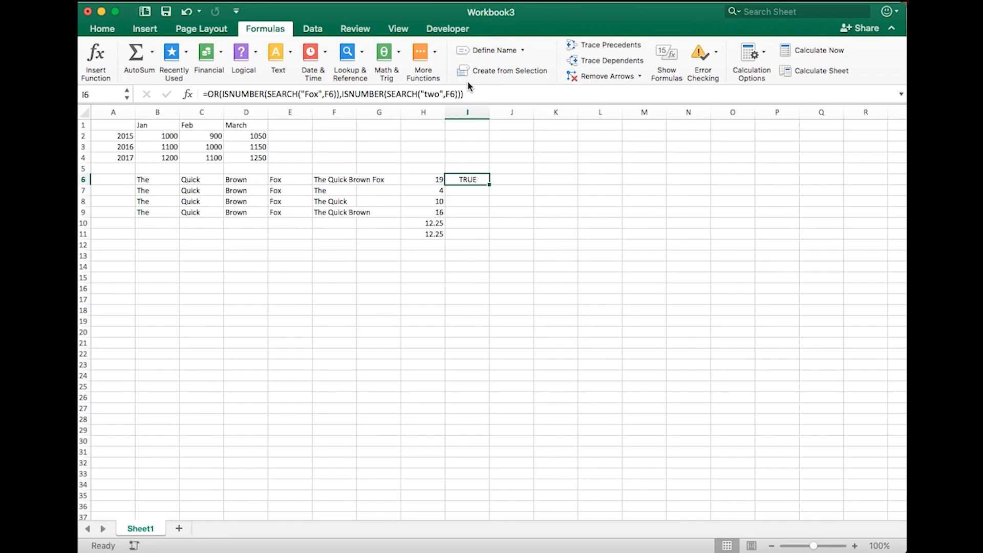
# Replace the OR function in the I6 formula with AND, keeping both ISNUMBER tests, and check the result
pyautogui.press('Home')
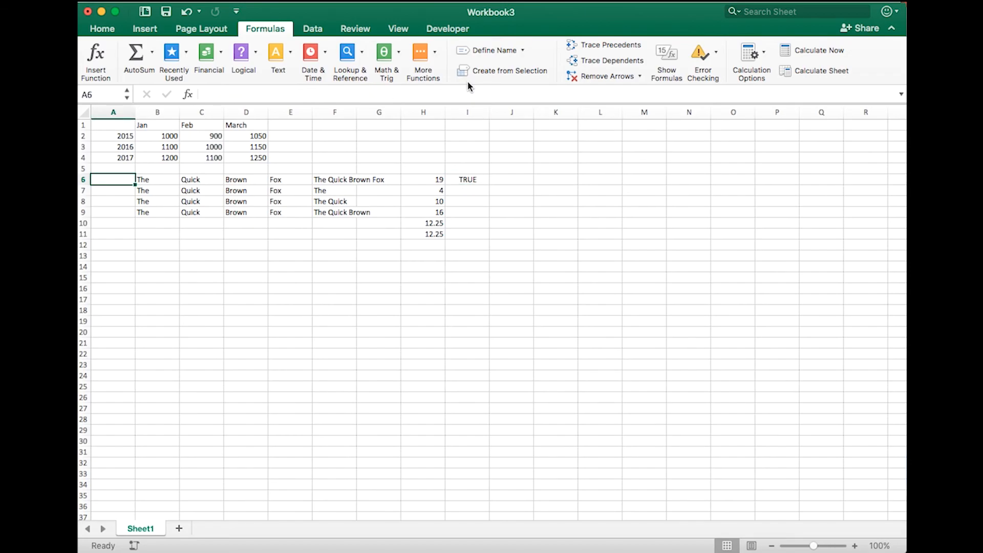
pyautogui.press('Down')
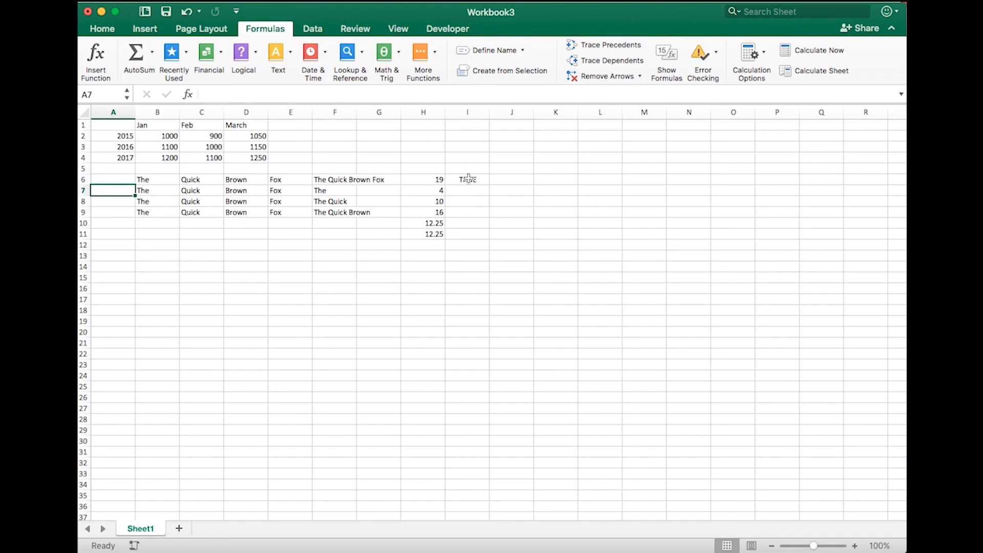
pyautogui.click(468, 178)
pyautogui.click(486, 94)
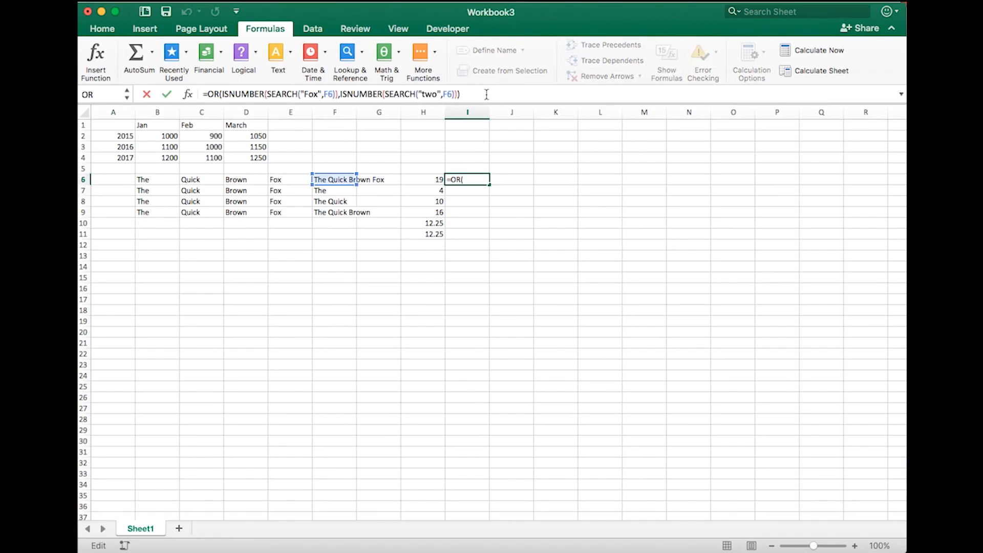
pyautogui.write('and')
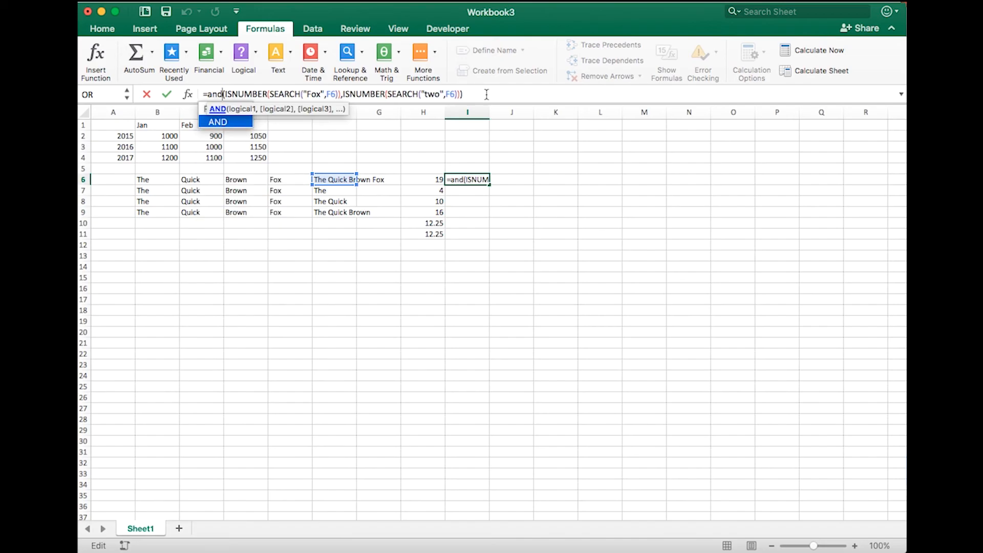
pyautogui.press('Return')
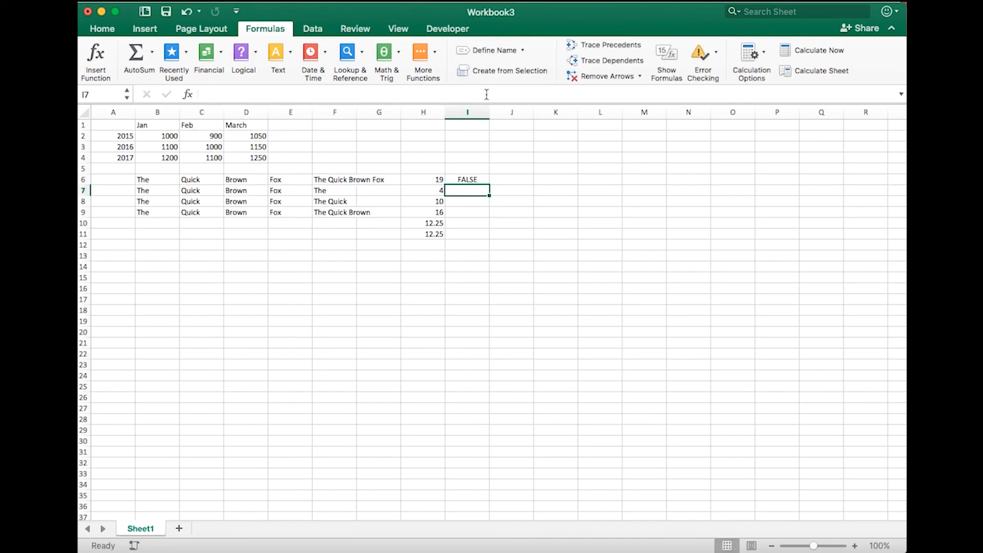
pyautogui.press('Up')
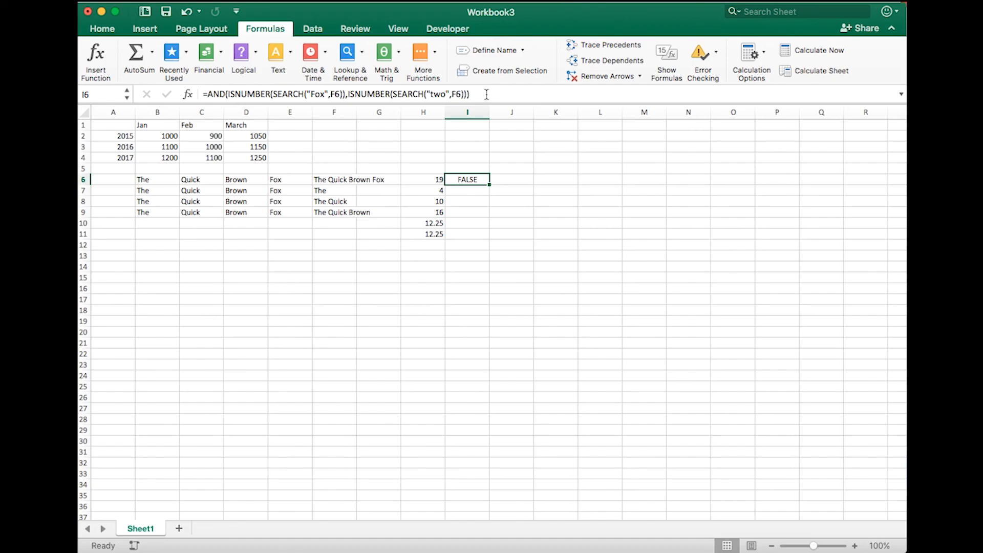
# Nest the existing AND expression in I6 inside a new IF function as its logical test
pyautogui.click(486, 94)
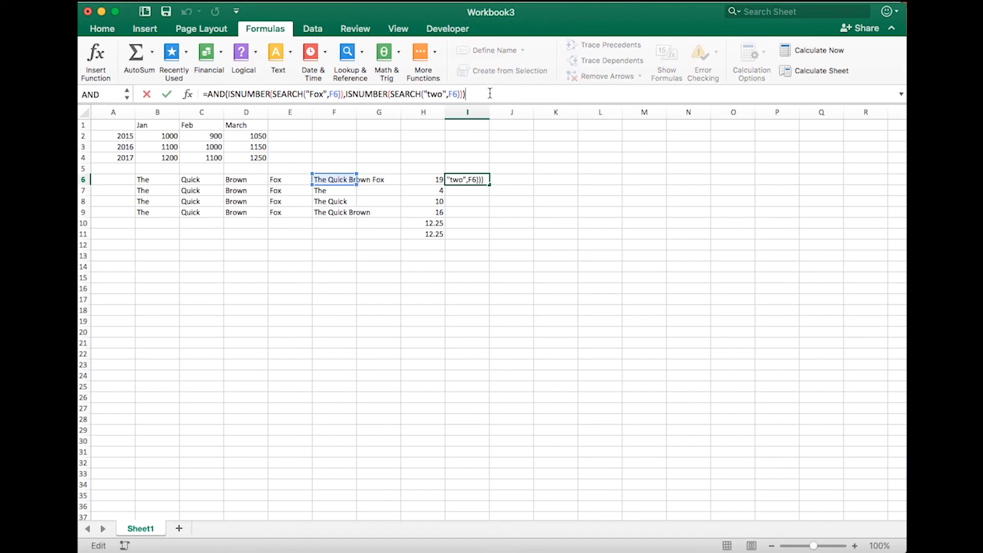
pyautogui.press('super+a')
pyautogui.hotkey('shift', 'Right')
pyautogui.press('super+c')
pyautogui.press('BackSpace')
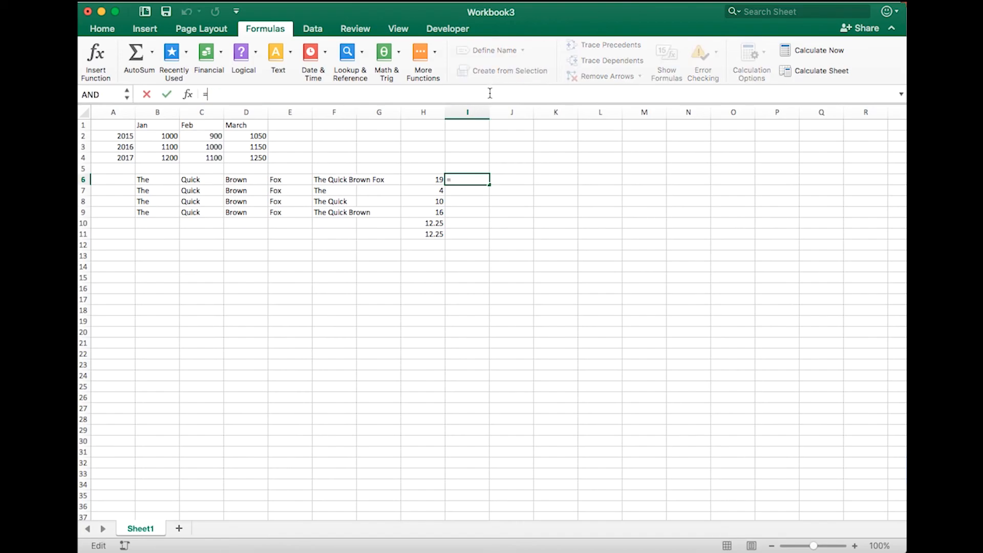
pyautogui.write('if(')
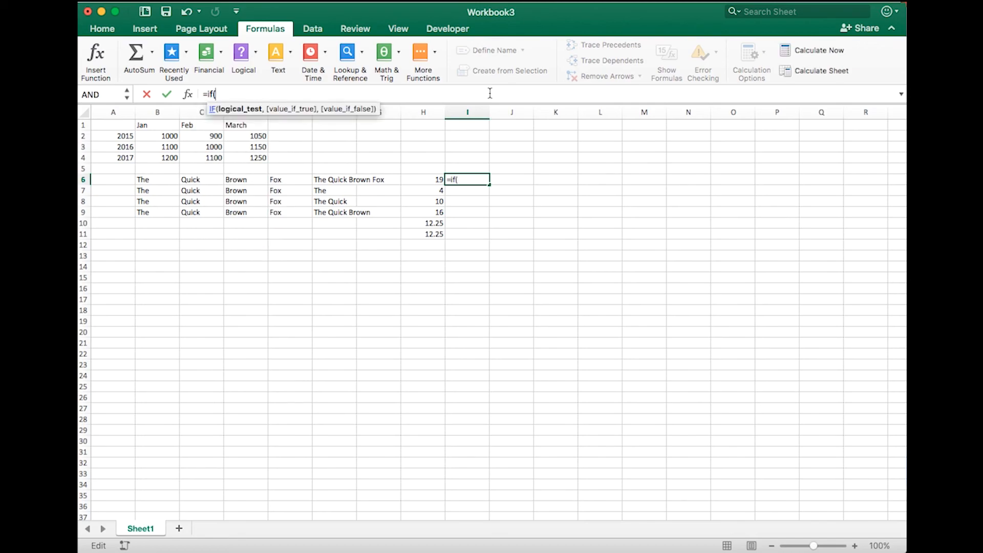
pyautogui.press('super+v')
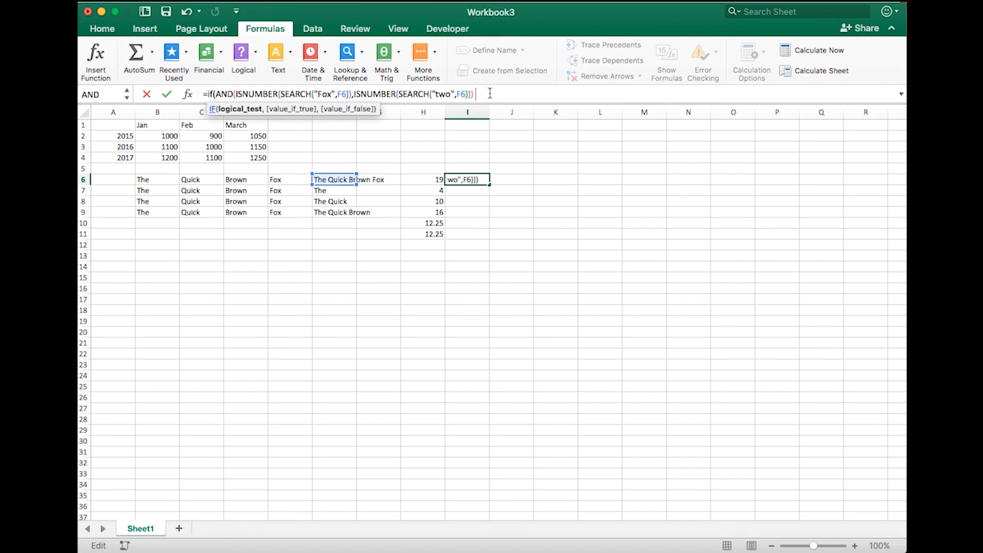
# Complete the IF formula in I6 by comparing the test with TRUE, returning "It worked" if true and an empty string otherwise
pyautogui.write('= TRUE')
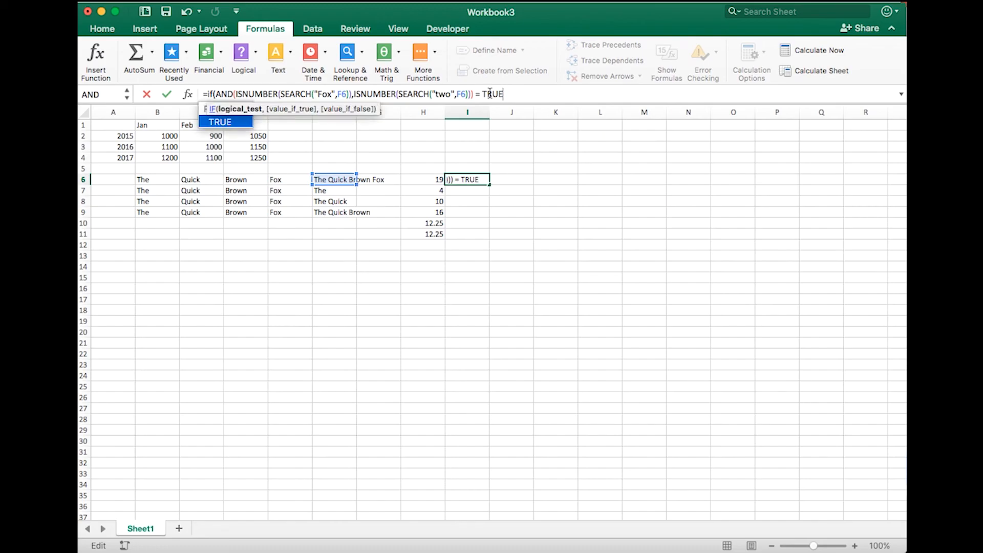
pyautogui.write(',')
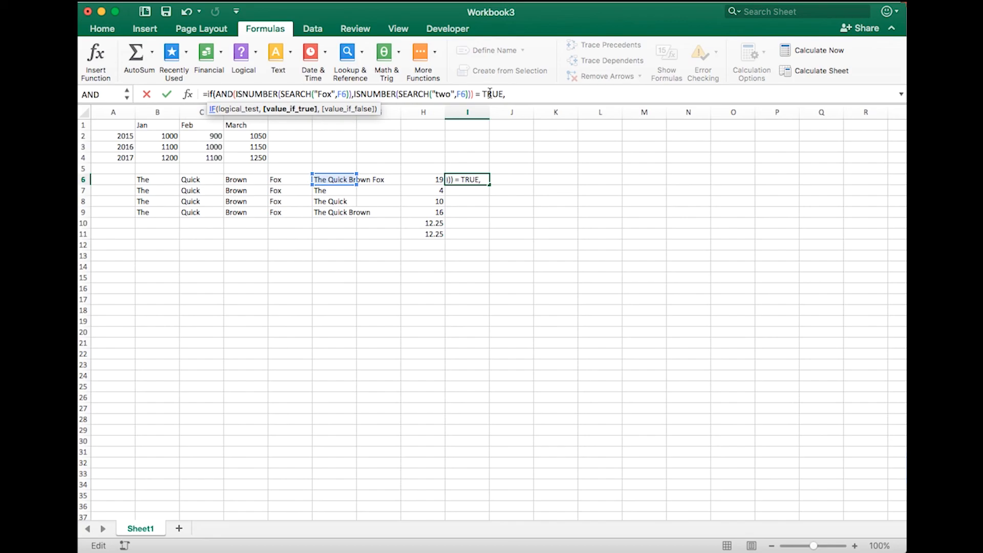
pyautogui.write('"It worked",')
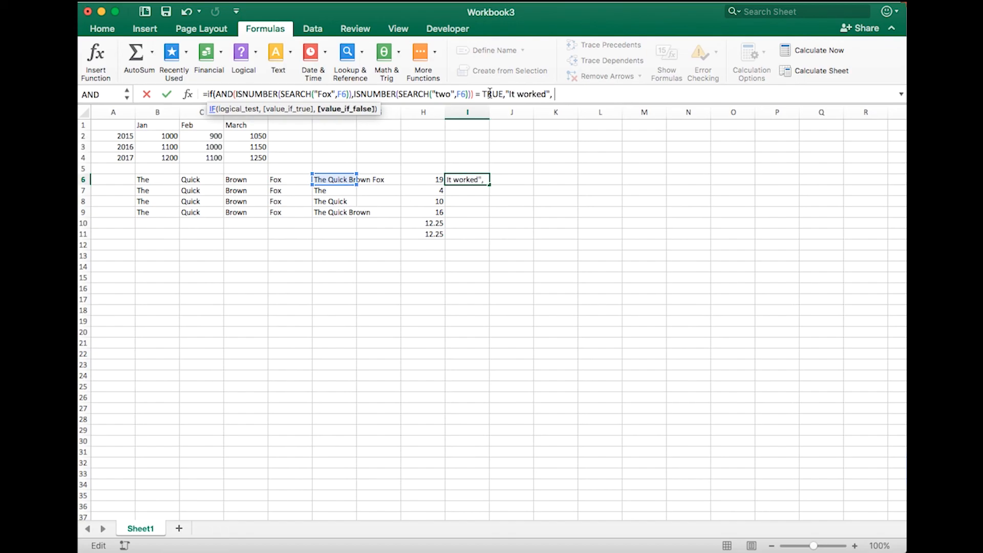
pyautogui.write(' "")')
pyautogui.press('Return')
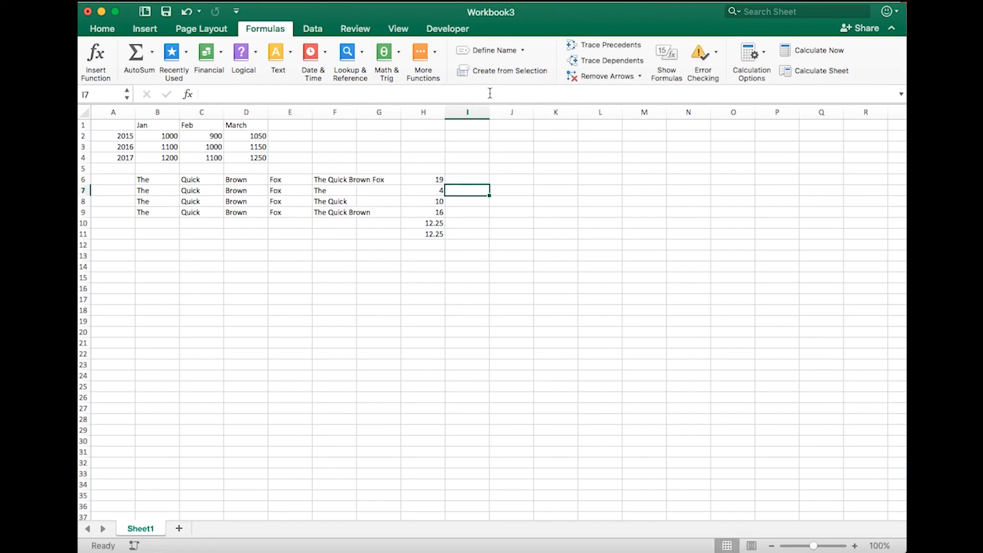
pyautogui.press('Up')
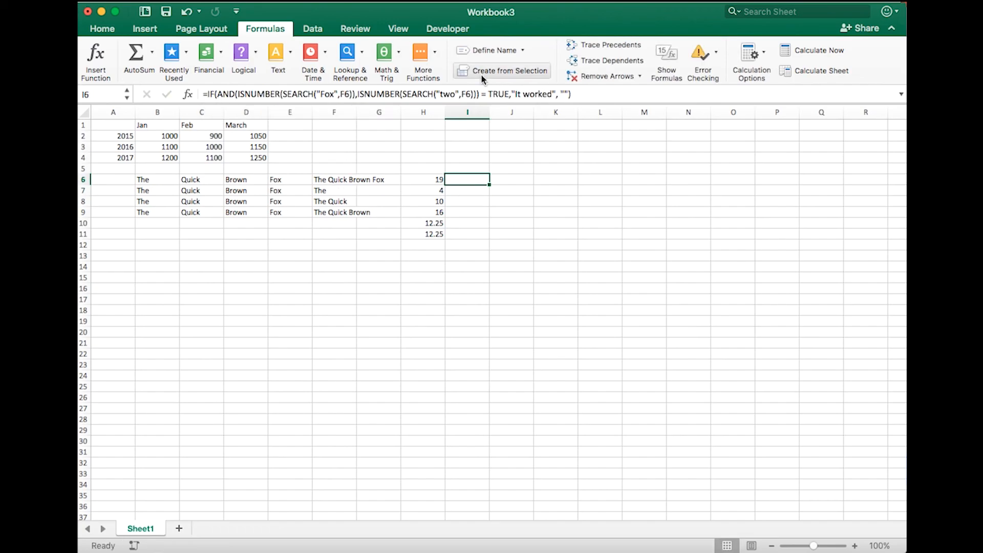
# Try OR in place of AND in the IF formula in I6 and undo the change
pyautogui.click(234, 94)
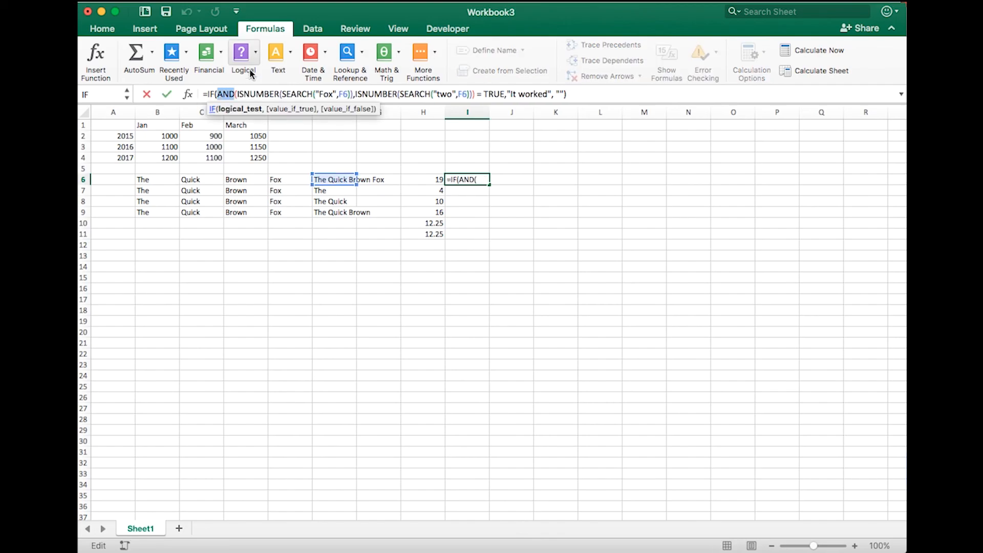
pyautogui.press('Return')
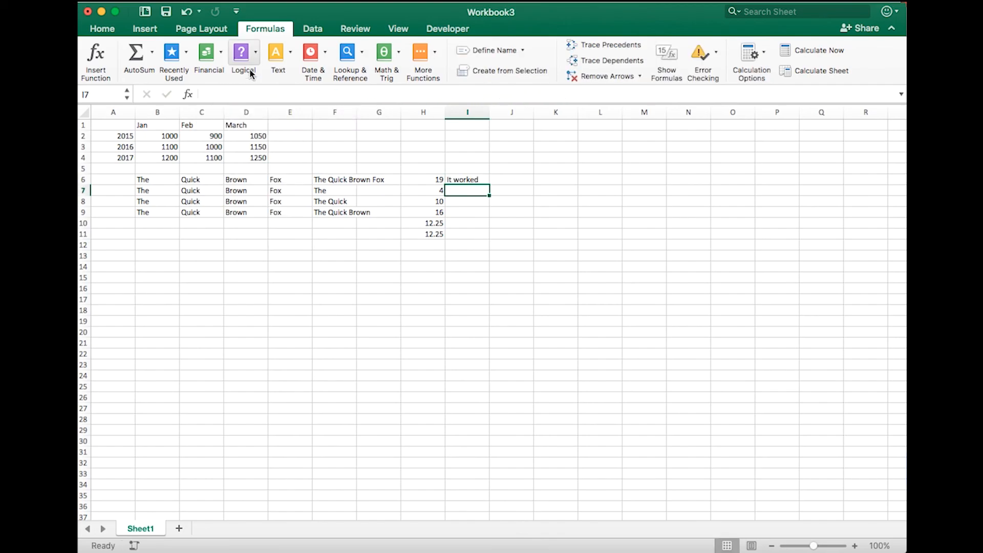
pyautogui.press('Up')
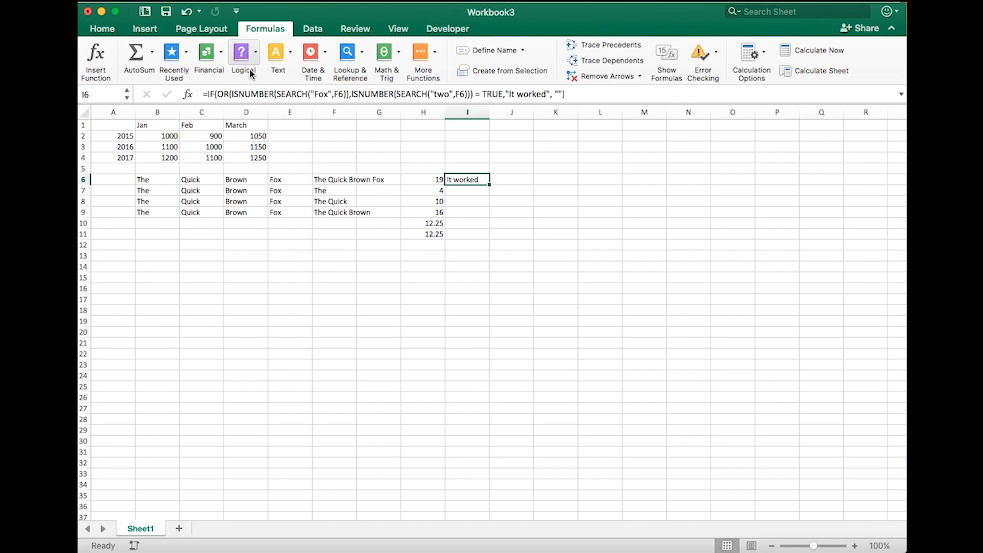
pyautogui.press('super+z')
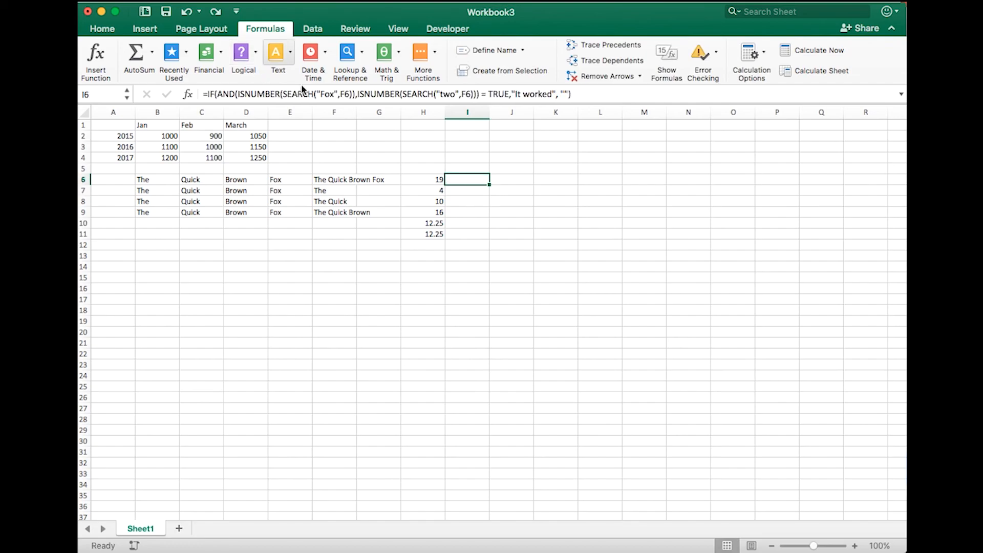
# Open the IF formula in I6 for editing at its end
pyautogui.click(580, 96)
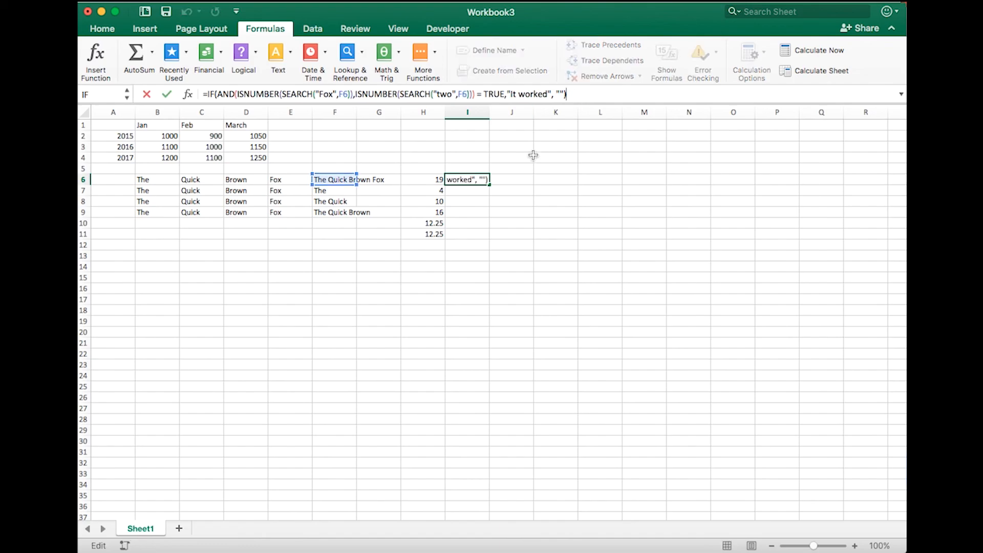